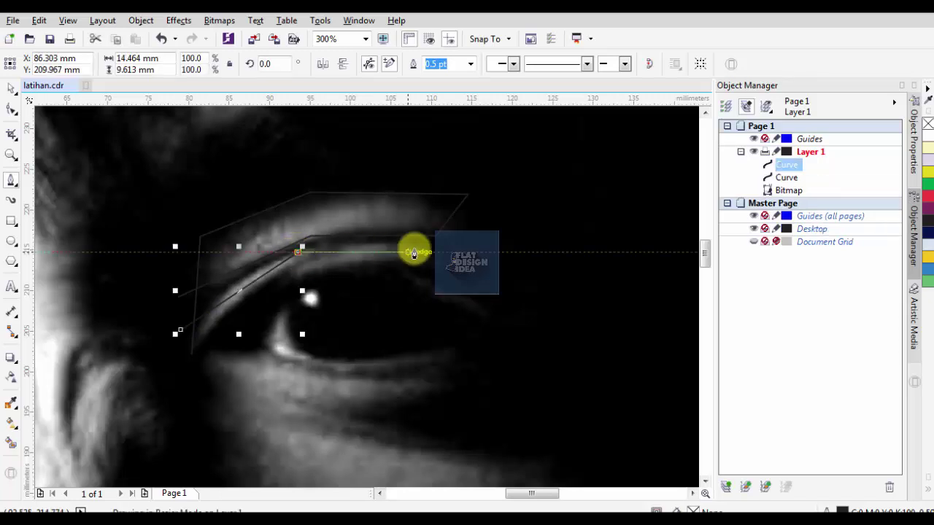
Trace the upper eyelid fold and the shaded outer corner of the shadowed eye with straight-segment Pen curves
{"action": "left_click", "coordinate": [432, 238]}
{"action": "left_click_drag", "start_coordinate": [456, 273], "coordinate": [295, 276]}
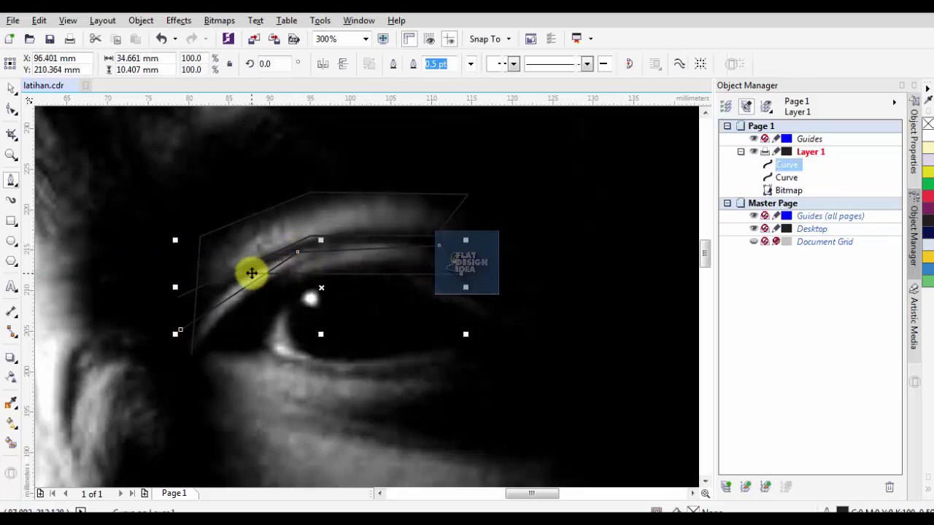
{"action": "left_click", "coordinate": [182, 351]}
{"action": "double_click", "coordinate": [321, 258]}
{"action": "left_click", "coordinate": [402, 258]}
{"action": "double_click", "coordinate": [444, 312]}
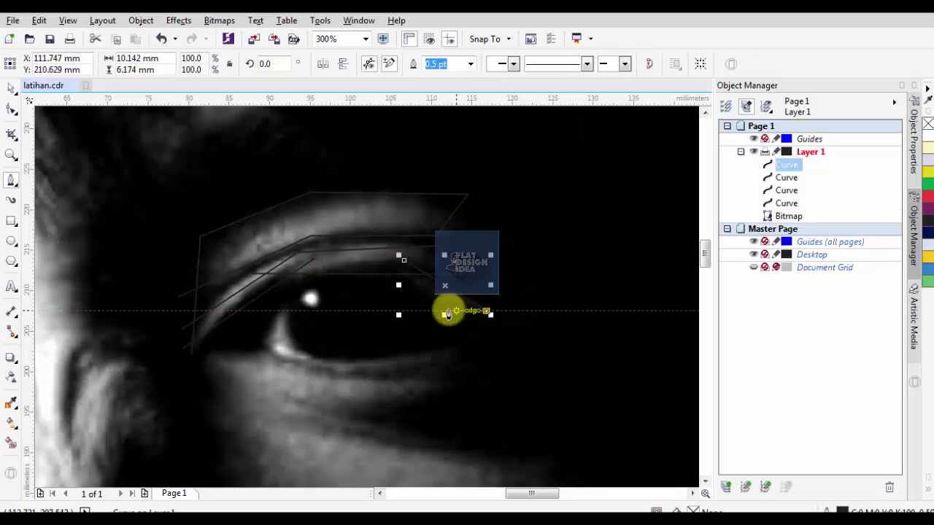
Outline the eye white at the inner corner with the Pen tool and draw a small rectangle over the eye's light reflection
{"action": "left_click", "coordinate": [278, 301]}
{"action": "left_click", "coordinate": [258, 342]}
{"action": "double_click", "coordinate": [314, 359]}
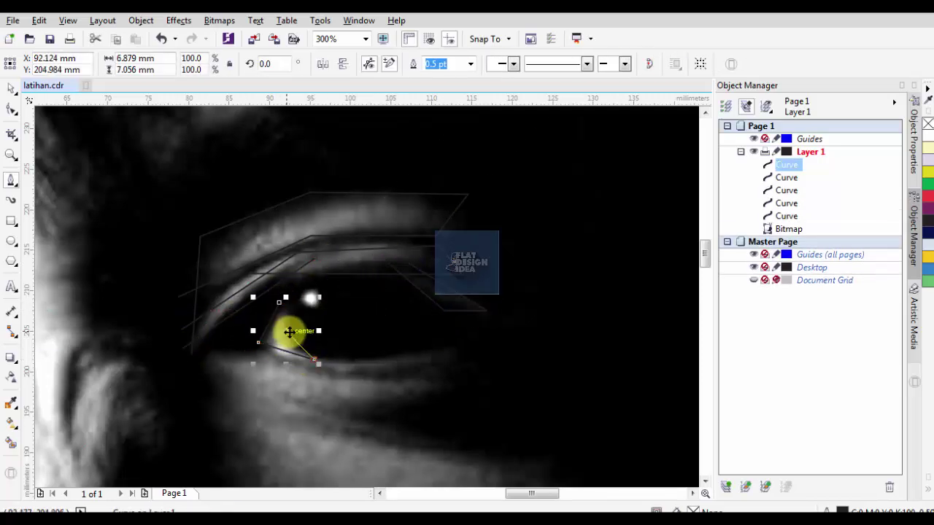
{"action": "scroll", "coordinate": [289, 332], "scroll_direction": "up", "scroll_amount": 1}
{"action": "left_click", "coordinate": [289, 272]}
{"action": "left_click", "coordinate": [267, 272]}
{"action": "key", "text": "F6"}
{"action": "left_click_drag", "start_coordinate": [330, 265], "coordinate": [350, 283]}
Begin a Pen outline along the lower eyelid and bring it back beneath the eye bag to the inner side of the cheek
{"action": "left_click", "coordinate": [130, 378]}
{"action": "left_click", "coordinate": [236, 369]}
{"action": "scroll", "coordinate": [248, 373], "scroll_direction": "down", "scroll_amount": 1}
{"action": "left_click", "coordinate": [297, 378]}
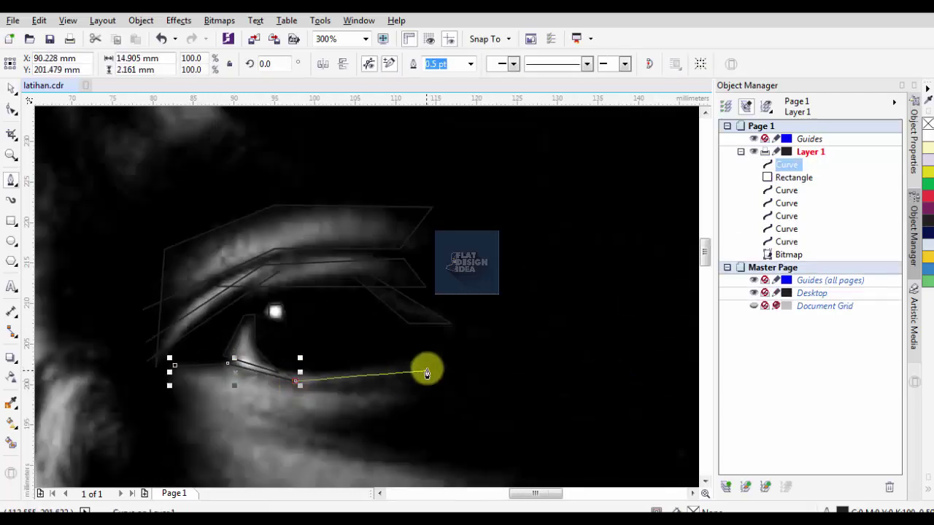
{"action": "left_click", "coordinate": [427, 368]}
{"action": "left_click", "coordinate": [361, 420]}
{"action": "scroll", "coordinate": [296, 389], "scroll_direction": "down", "scroll_amount": 1}
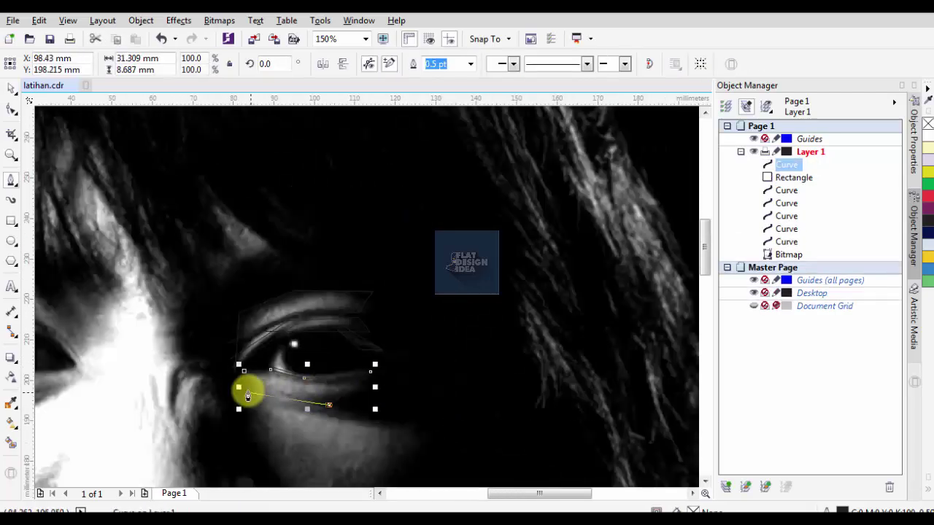
{"action": "left_click", "coordinate": [222, 381]}
{"action": "left_click", "coordinate": [242, 411]}
Continue the under-eye outline around the lit cheek triangle and back to the eye, making it about 50 × 43 mm
{"action": "scroll", "coordinate": [226, 334], "scroll_direction": "down", "scroll_amount": 1}
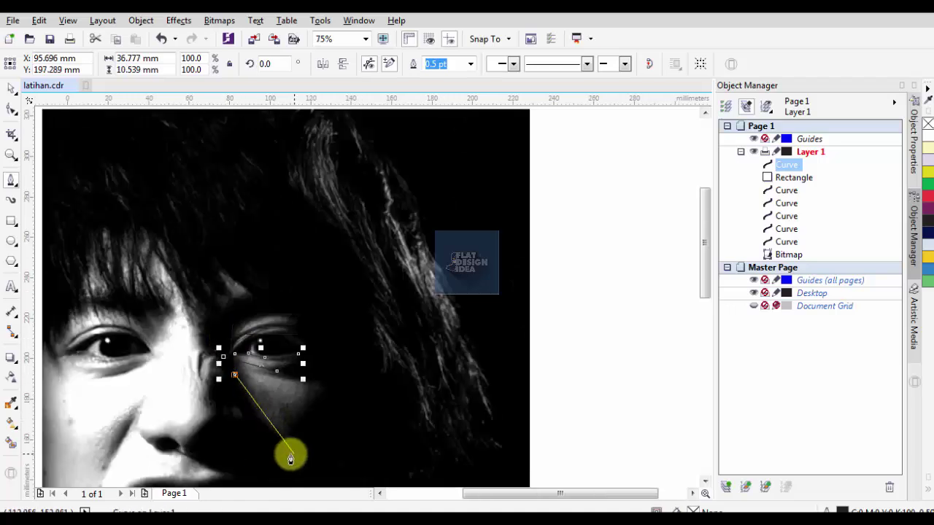
{"action": "left_click", "coordinate": [282, 440]}
{"action": "left_click", "coordinate": [326, 385]}
{"action": "scroll", "coordinate": [256, 374], "scroll_direction": "up", "scroll_amount": 1}
{"action": "scroll", "coordinate": [265, 361], "scroll_direction": "up", "scroll_amount": 1}
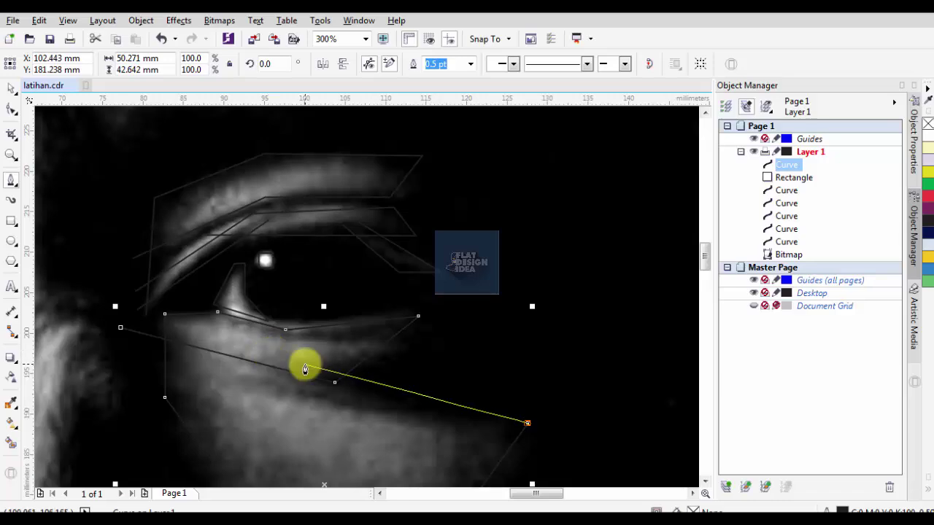
{"action": "left_click", "coordinate": [321, 340]}
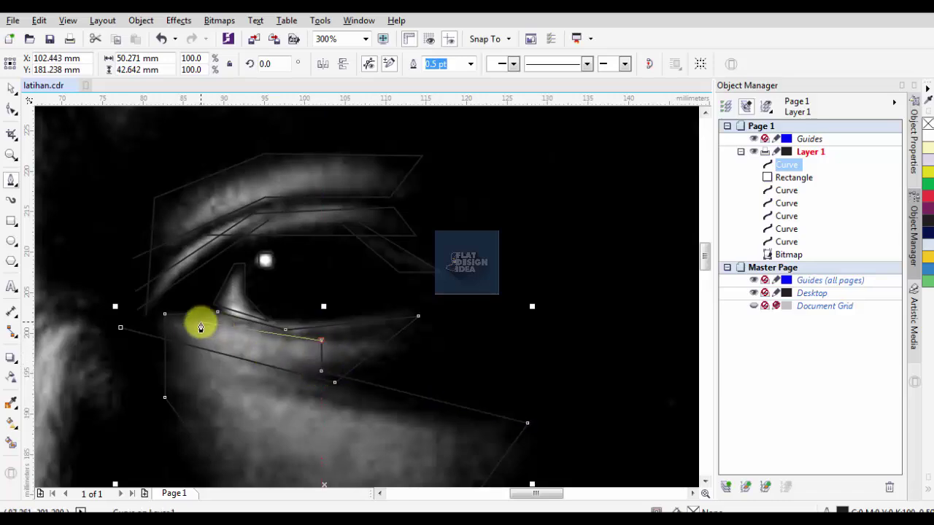
{"action": "scroll", "coordinate": [151, 328], "scroll_direction": "down", "scroll_amount": 1}
{"action": "scroll", "coordinate": [313, 288], "scroll_direction": "down", "scroll_amount": 1}
{"action": "scroll", "coordinate": [313, 344], "scroll_direction": "up", "scroll_amount": 1}
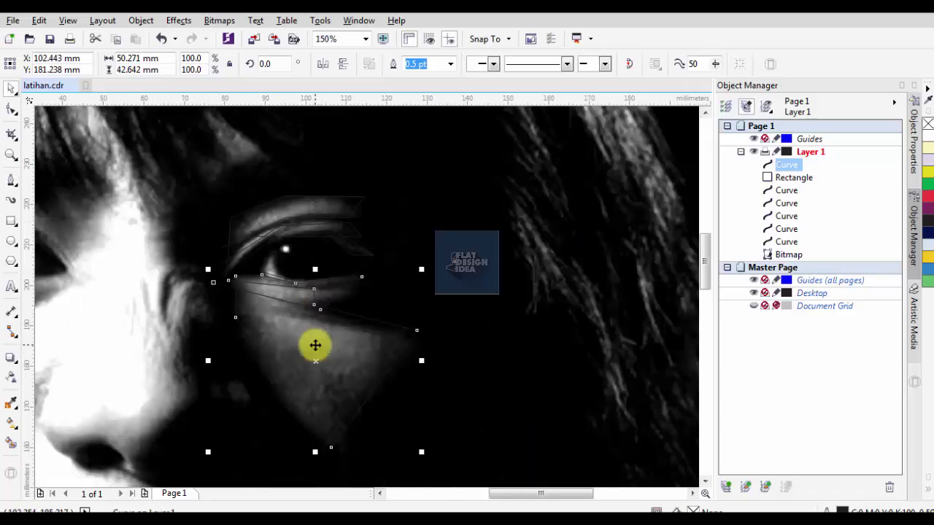
Trace the shaded side of the nose from below the brow past the nostril with a Pen curve about 39 × 79 mm
{"action": "scroll", "coordinate": [271, 306], "scroll_direction": "up", "scroll_amount": 1}
{"action": "scroll", "coordinate": [247, 284], "scroll_direction": "down", "scroll_amount": 1}
{"action": "scroll", "coordinate": [247, 284], "scroll_direction": "down", "scroll_amount": 2}
{"action": "scroll", "coordinate": [219, 316], "scroll_direction": "up", "scroll_amount": 2}
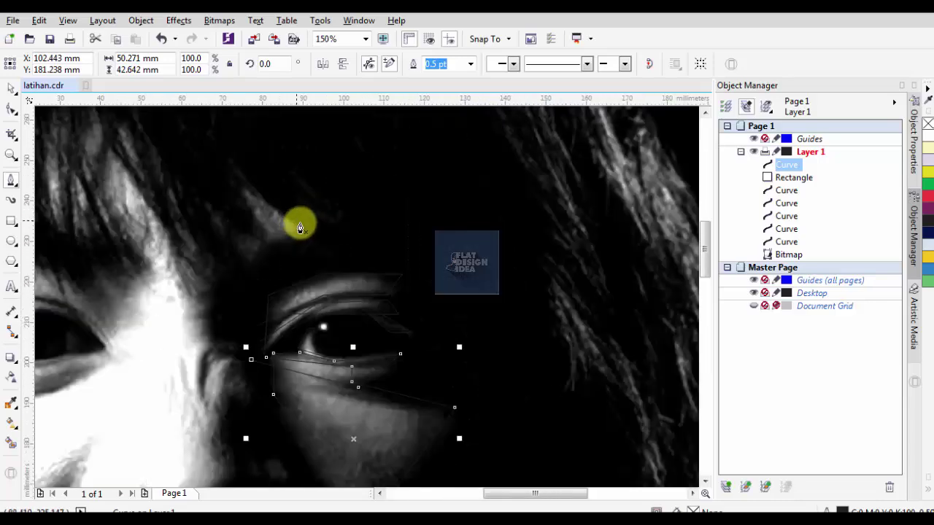
{"action": "left_click", "coordinate": [308, 229]}
{"action": "left_click", "coordinate": [210, 267]}
{"action": "scroll", "coordinate": [219, 232], "scroll_direction": "down", "scroll_amount": 1}
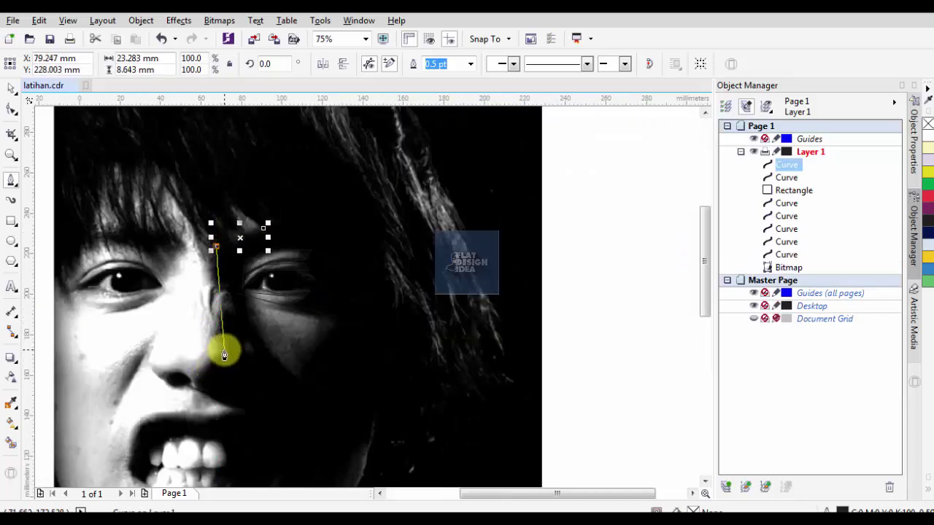
{"action": "left_click", "coordinate": [224, 355]}
{"action": "double_click", "coordinate": [189, 392]}
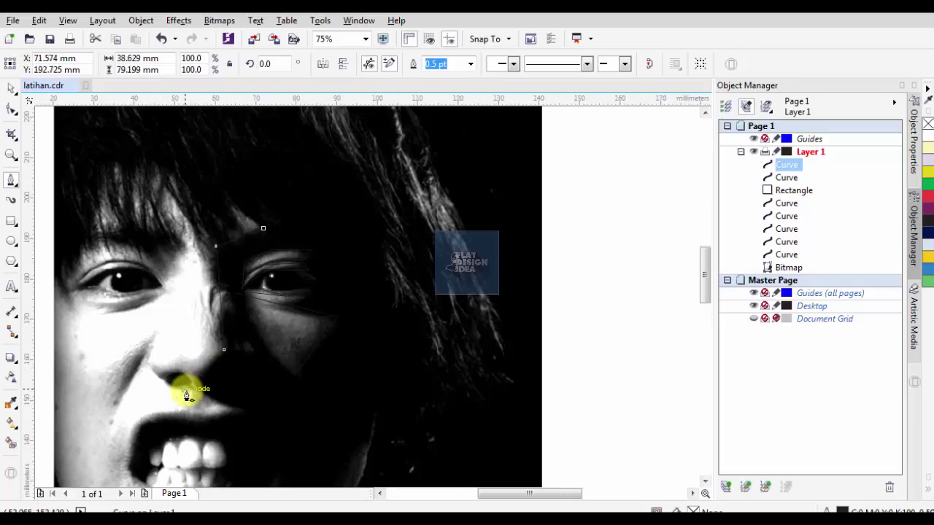
Draw a Pen curve along the nostril's lower edge, around the lit area above the mouth and back along the upper lip
{"action": "scroll", "coordinate": [188, 391], "scroll_direction": "up", "scroll_amount": 1}
{"action": "left_click", "coordinate": [105, 332]}
{"action": "left_click", "coordinate": [162, 387]}
{"action": "scroll", "coordinate": [197, 391], "scroll_direction": "up", "scroll_amount": 1}
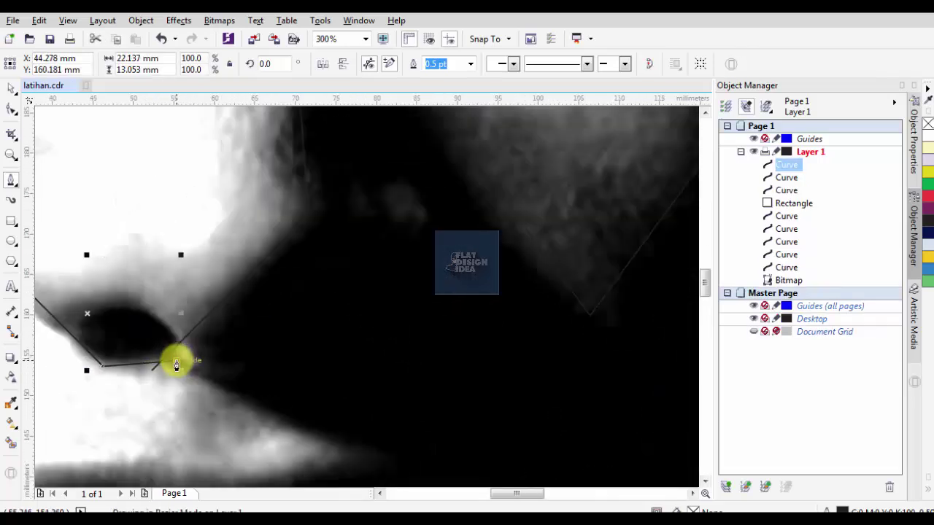
{"action": "scroll", "coordinate": [175, 365], "scroll_direction": "down", "scroll_amount": 1}
{"action": "left_click", "coordinate": [282, 409]}
{"action": "left_click", "coordinate": [194, 439]}
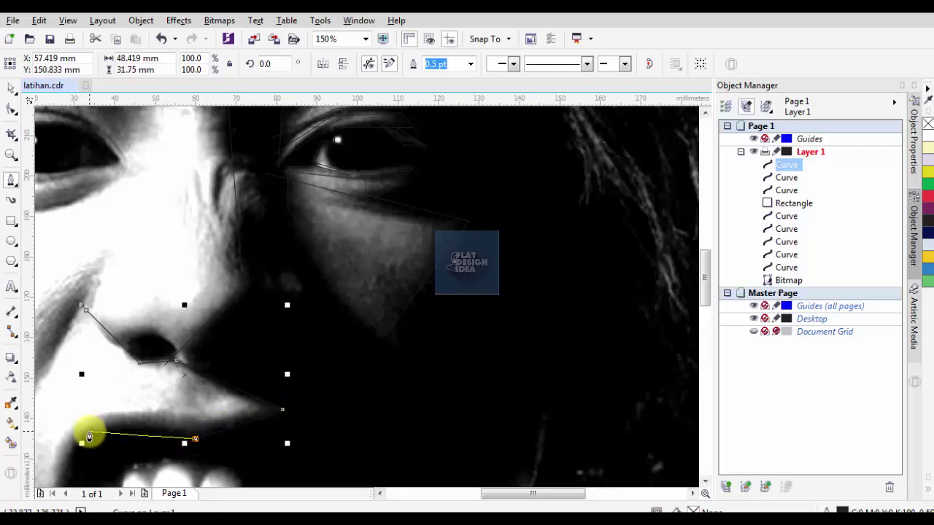
{"action": "left_click", "coordinate": [50, 422]}
Reshape the nose-side curve so it bends at the nostril and its end runs down towards the upper lip
{"action": "scroll", "coordinate": [151, 346], "scroll_direction": "up", "scroll_amount": 1}
{"action": "key", "text": "F10"}
{"action": "left_click", "coordinate": [206, 347]}
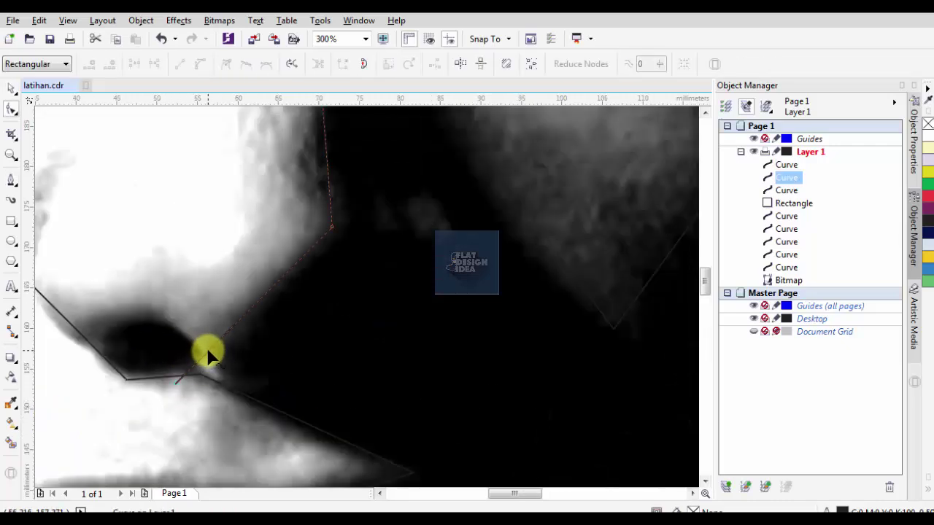
{"action": "left_click_drag", "start_coordinate": [176, 383], "coordinate": [222, 385]}
{"action": "left_click_drag", "start_coordinate": [205, 450], "coordinate": [181, 469]}
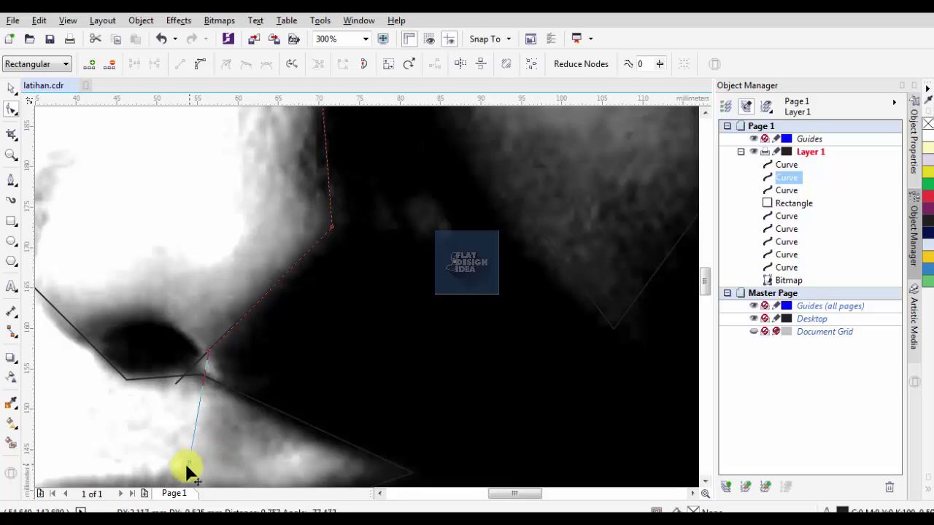
Trace the nostril's upper edge with a Pen curve about 18 × 10 mm and bend the nose-to-lip curve at its end
{"action": "key", "text": "F5"}
{"action": "left_click", "coordinate": [202, 350]}
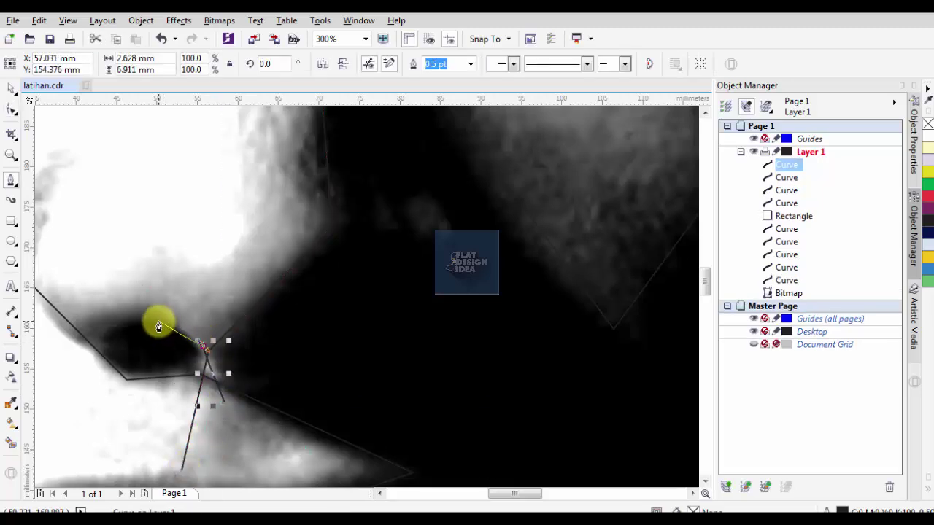
{"action": "left_click", "coordinate": [156, 323]}
{"action": "left_click", "coordinate": [129, 325]}
{"action": "key", "text": "space"}
{"action": "key", "text": "F10"}
{"action": "left_click", "coordinate": [130, 328]}
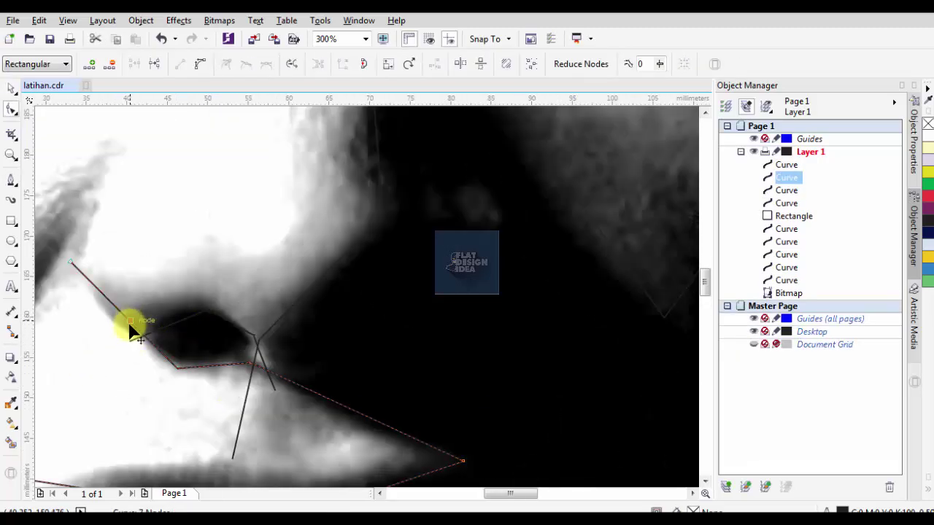
{"action": "key", "text": "F5"}
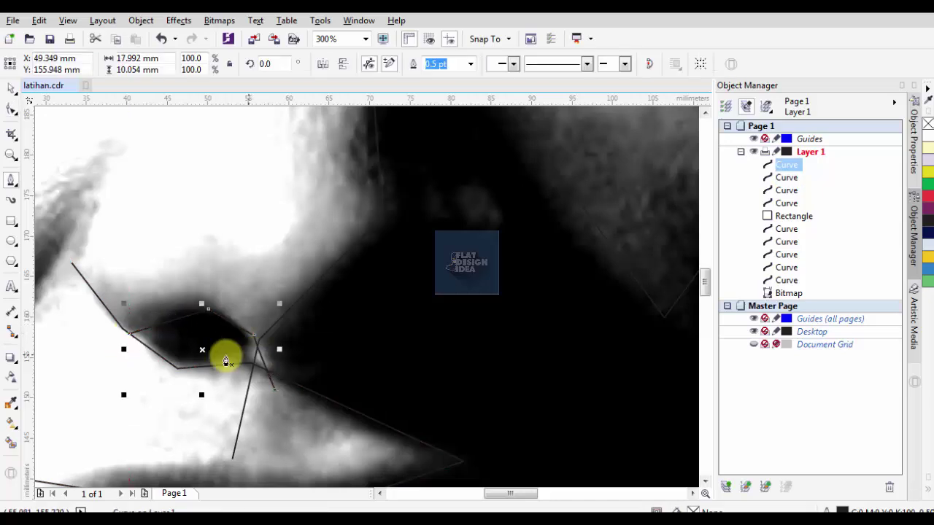
Add a second Pen curve just above the nostril and convert a segment of the nostril's upper-edge curve to a line
{"action": "left_click", "coordinate": [124, 321]}
{"action": "left_click_drag", "start_coordinate": [198, 295], "coordinate": [248, 310]}
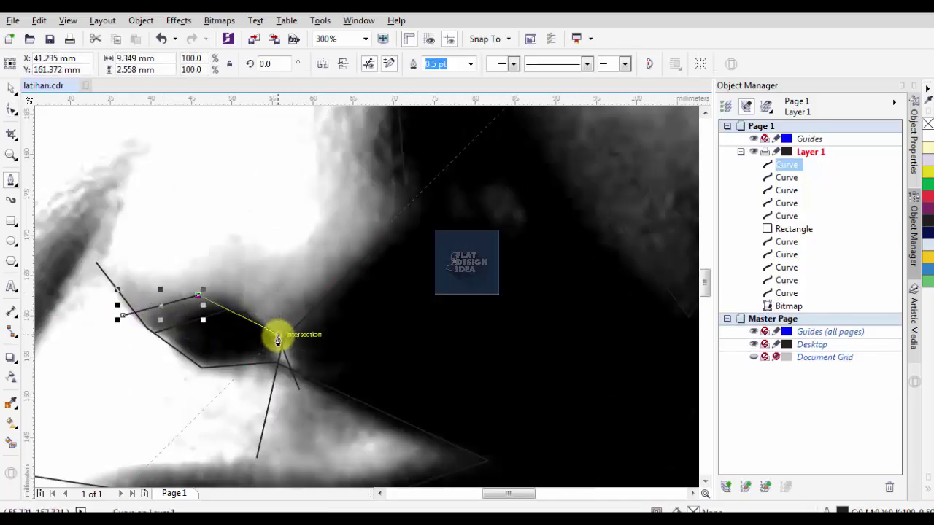
{"action": "scroll", "coordinate": [278, 340], "scroll_direction": "up", "scroll_amount": 2}
{"action": "key", "text": "F10"}
{"action": "left_click", "coordinate": [307, 301]}
{"action": "right_click", "coordinate": [248, 295]}
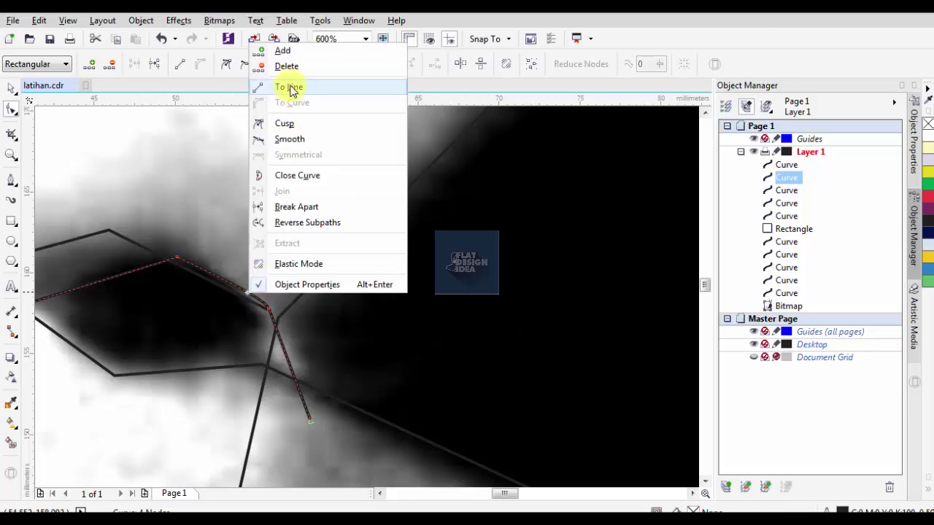
{"action": "left_click", "coordinate": [290, 89]}
{"action": "scroll", "coordinate": [219, 256], "scroll_direction": "down", "scroll_amount": 4}
Draw a closed four-sided shape about 11 × 5 mm over the faint light patch between the nose and the cheek
{"action": "key", "text": "F5"}
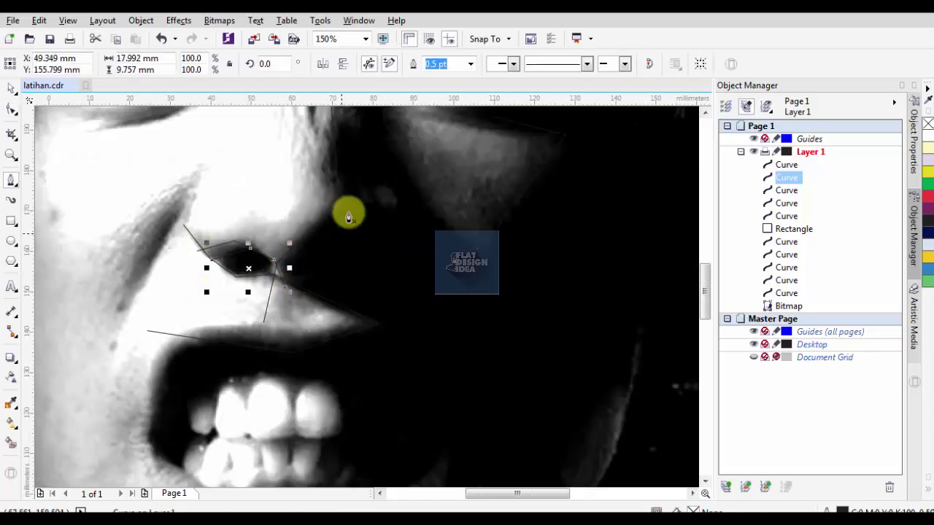
{"action": "scroll", "coordinate": [348, 211], "scroll_direction": "up", "scroll_amount": 2}
{"action": "left_click", "coordinate": [352, 183]}
{"action": "left_click", "coordinate": [362, 221]}
{"action": "left_click", "coordinate": [443, 221]}
{"action": "left_click", "coordinate": [433, 188]}
{"action": "left_click", "coordinate": [351, 182]}
{"action": "key", "text": "space"}
Trace the mouth's outer edge from the upper lip around the lit mouth corner to below the lower lip, about 56 × 61 mm
{"action": "scroll", "coordinate": [358, 182], "scroll_direction": "down", "scroll_amount": 2}
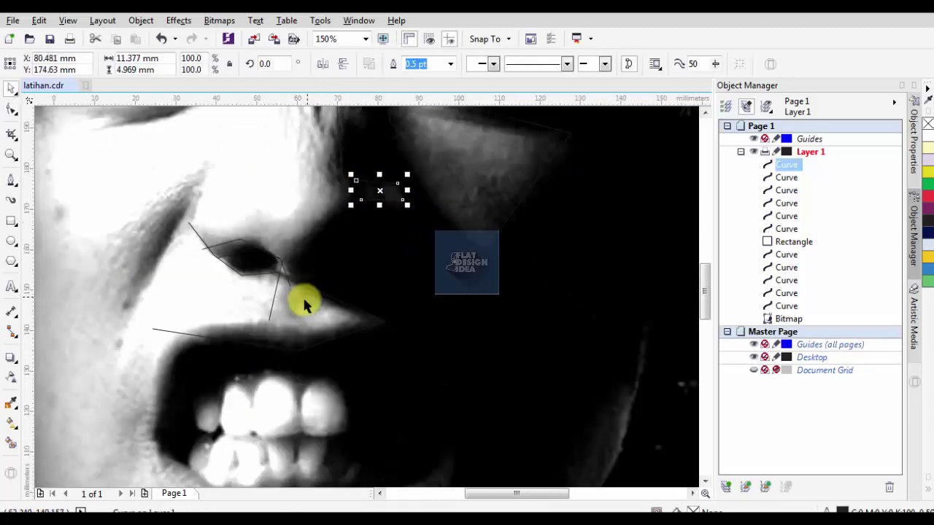
{"action": "scroll", "coordinate": [264, 335], "scroll_direction": "down", "scroll_amount": 1}
{"action": "scroll", "coordinate": [371, 285], "scroll_direction": "up", "scroll_amount": 1}
{"action": "key", "text": "space"}
{"action": "scroll", "coordinate": [380, 282], "scroll_direction": "up", "scroll_amount": 2}
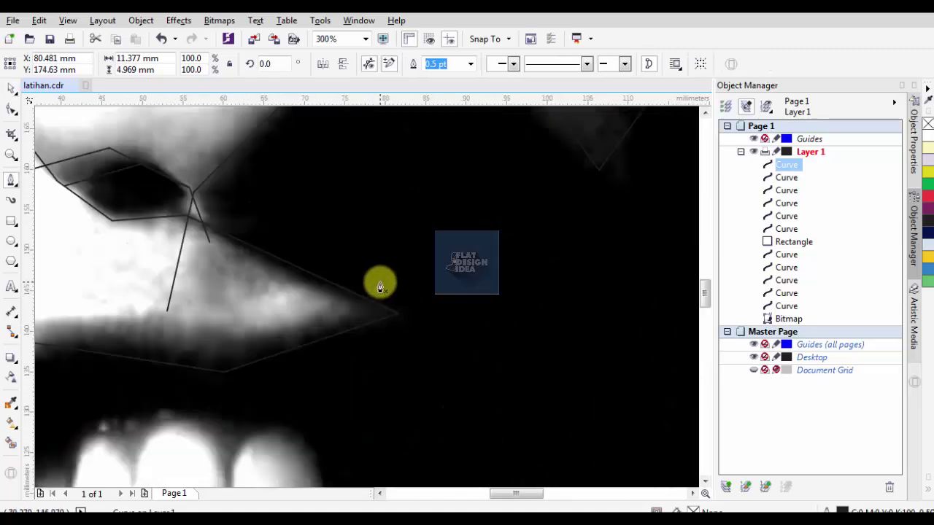
{"action": "left_click", "coordinate": [379, 280]}
{"action": "left_click", "coordinate": [233, 337]}
{"action": "scroll", "coordinate": [323, 313], "scroll_direction": "down", "scroll_amount": 2}
{"action": "left_click_drag", "start_coordinate": [166, 320], "coordinate": [136, 346]}
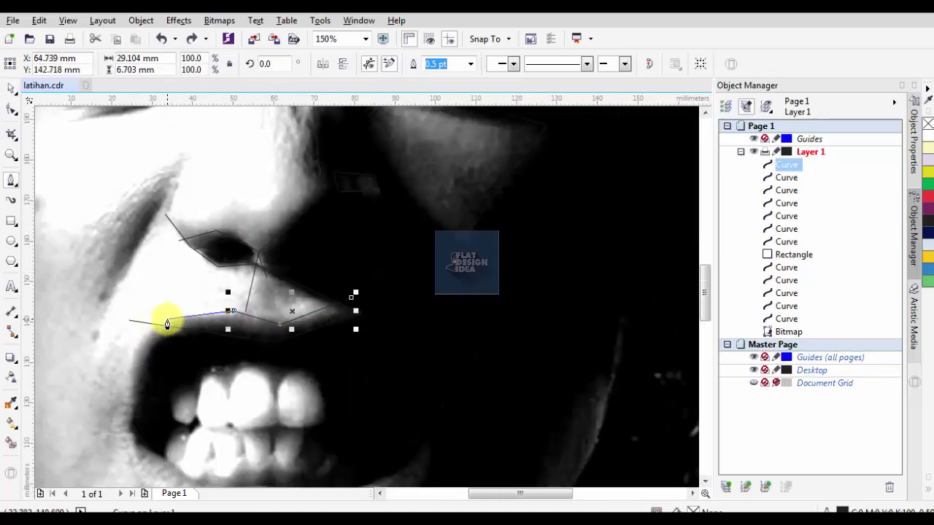
{"action": "scroll", "coordinate": [131, 349], "scroll_direction": "down", "scroll_amount": 2}
{"action": "scroll", "coordinate": [132, 376], "scroll_direction": "up", "scroll_amount": 2}
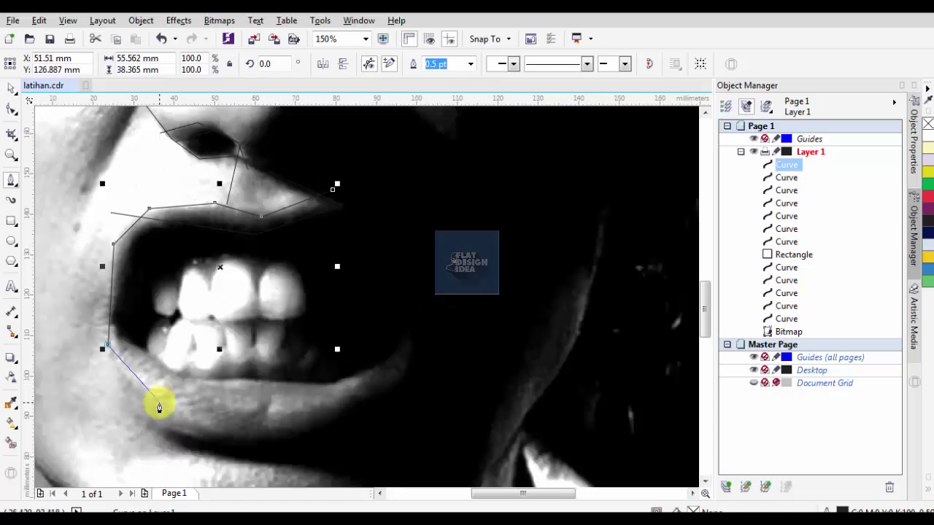
{"action": "left_click", "coordinate": [199, 439]}
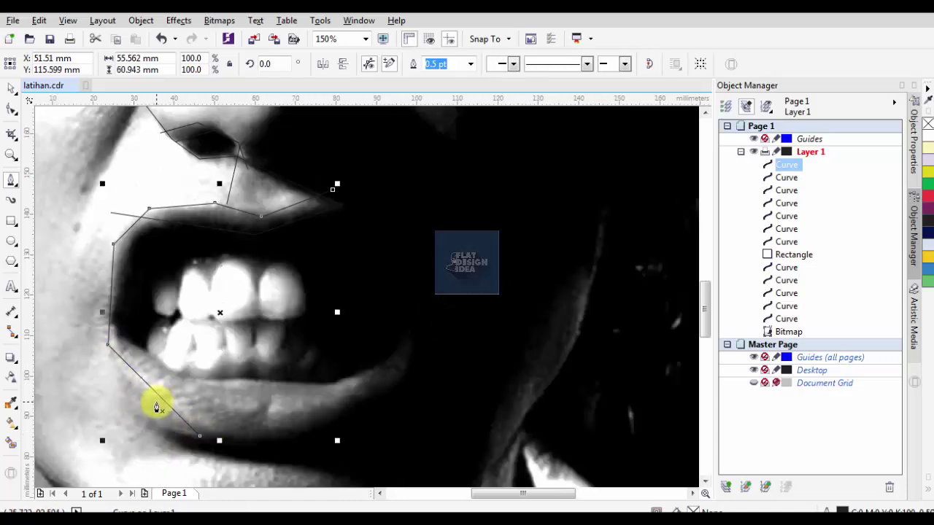
Outline the lower lip's edge at the lit mouth corner with a Pen curve about 18 × 29 mm
{"action": "left_click", "coordinate": [163, 410]}
{"action": "left_click", "coordinate": [162, 376]}
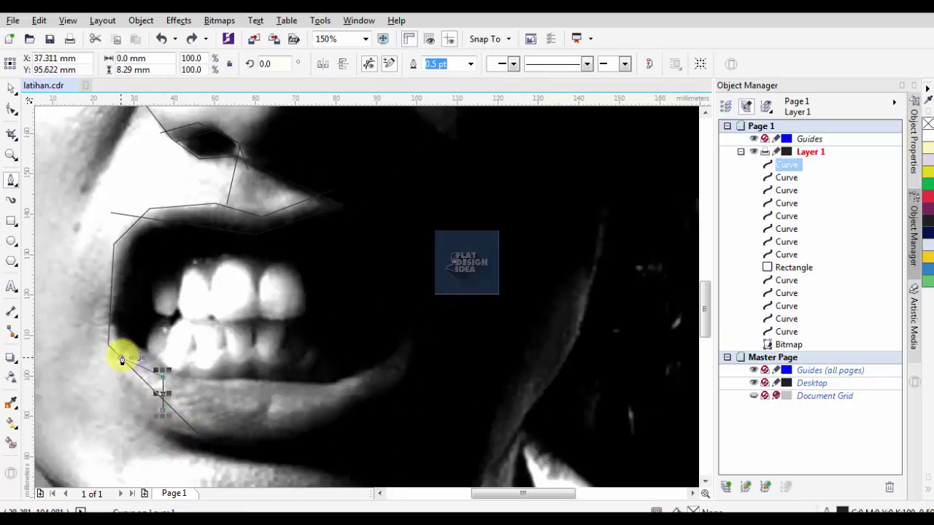
{"action": "left_click", "coordinate": [121, 349]}
{"action": "scroll", "coordinate": [193, 470], "scroll_direction": "down", "scroll_amount": 1}
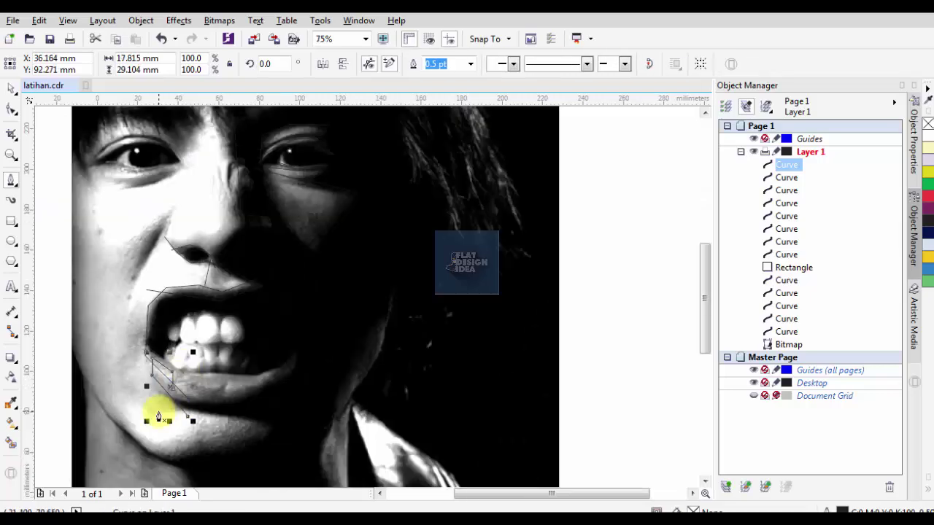
Trace the lit chin from its upper edge around the underside and along the jawline past the photo's edge
{"action": "left_click", "coordinate": [158, 411]}
{"action": "left_click", "coordinate": [242, 442]}
{"action": "scroll", "coordinate": [231, 457], "scroll_direction": "up", "scroll_amount": 1}
{"action": "left_click", "coordinate": [161, 452]}
{"action": "scroll", "coordinate": [168, 451], "scroll_direction": "down", "scroll_amount": 1}
{"action": "scroll", "coordinate": [186, 439], "scroll_direction": "up", "scroll_amount": 1}
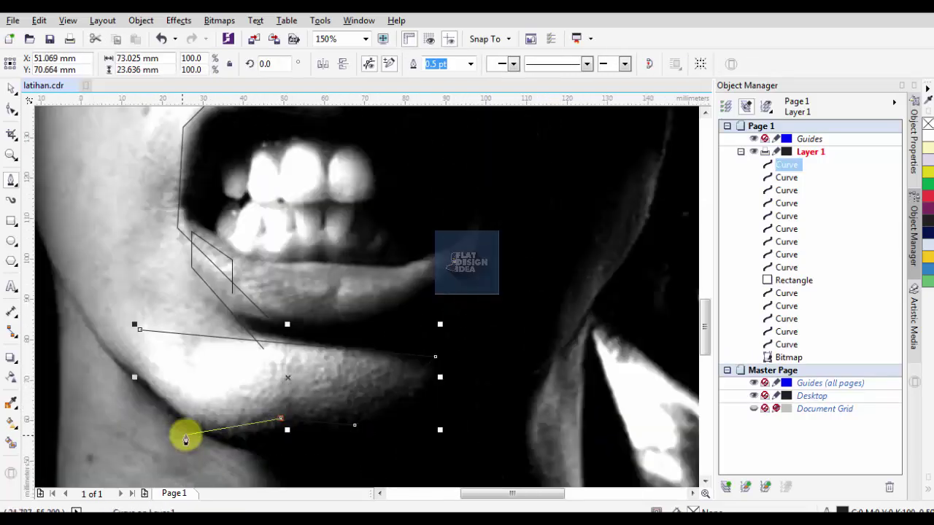
{"action": "left_click", "coordinate": [210, 434]}
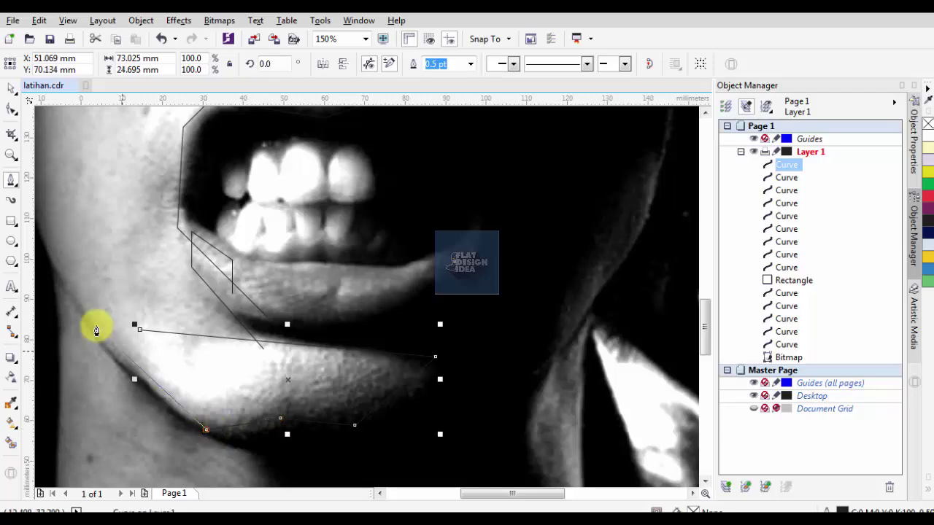
{"action": "scroll", "coordinate": [98, 327], "scroll_direction": "down", "scroll_amount": 1}
{"action": "left_click", "coordinate": [64, 281]}
{"action": "scroll", "coordinate": [46, 261], "scroll_direction": "up", "scroll_amount": 1}
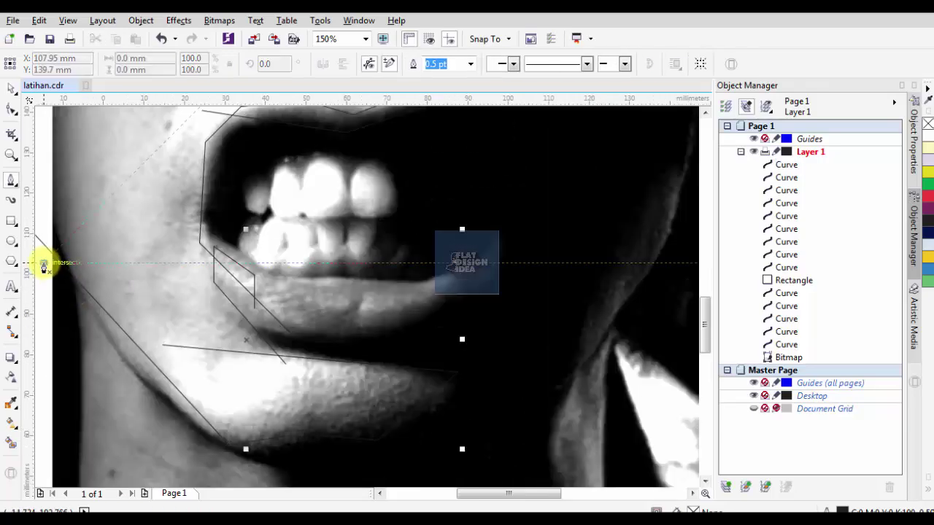
Draw the neck outline from beside the jaw across the throat and along the photo's lower edge, about 135 × 142 mm
{"action": "scroll", "coordinate": [125, 338], "scroll_direction": "down", "scroll_amount": 1}
{"action": "left_click", "coordinate": [139, 354]}
{"action": "scroll", "coordinate": [143, 316], "scroll_direction": "down", "scroll_amount": 1}
{"action": "left_click", "coordinate": [141, 384]}
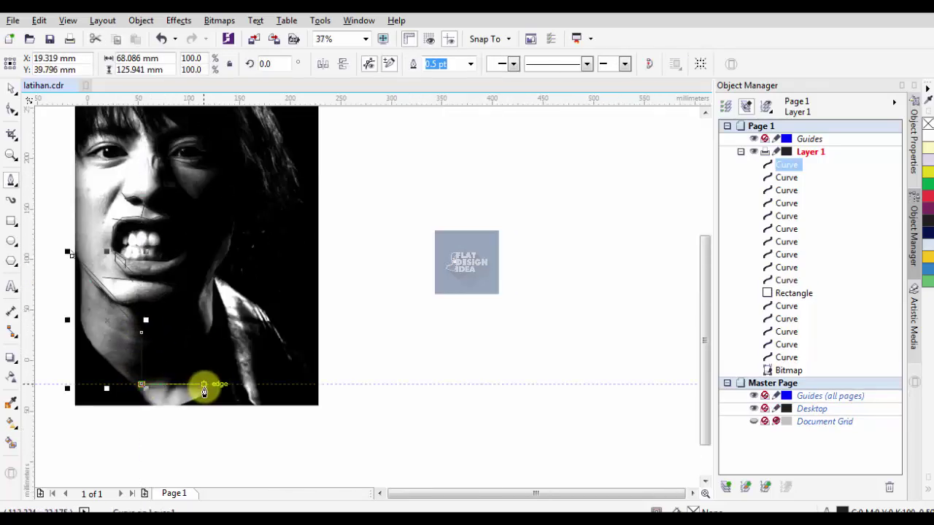
{"action": "left_click", "coordinate": [209, 385]}
{"action": "scroll", "coordinate": [209, 387], "scroll_direction": "up", "scroll_amount": 1}
{"action": "left_click", "coordinate": [180, 400]}
{"action": "left_click", "coordinate": [137, 399]}
{"action": "scroll", "coordinate": [138, 399], "scroll_direction": "down", "scroll_amount": 1}
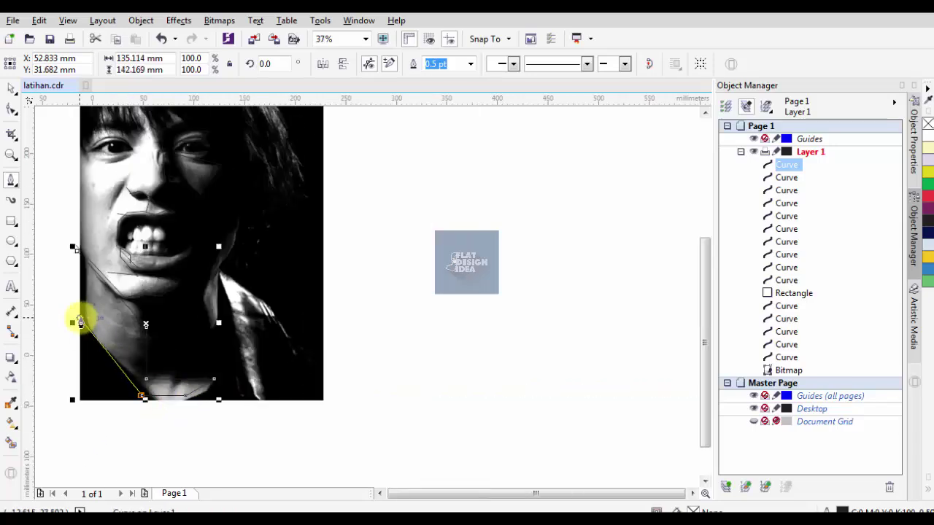
Convert the neck outline's segment beside the jaw to a straight line
{"action": "scroll", "coordinate": [76, 319], "scroll_direction": "up", "scroll_amount": 1}
{"action": "scroll", "coordinate": [90, 267], "scroll_direction": "up", "scroll_amount": 1}
{"action": "right_click", "coordinate": [100, 253]}
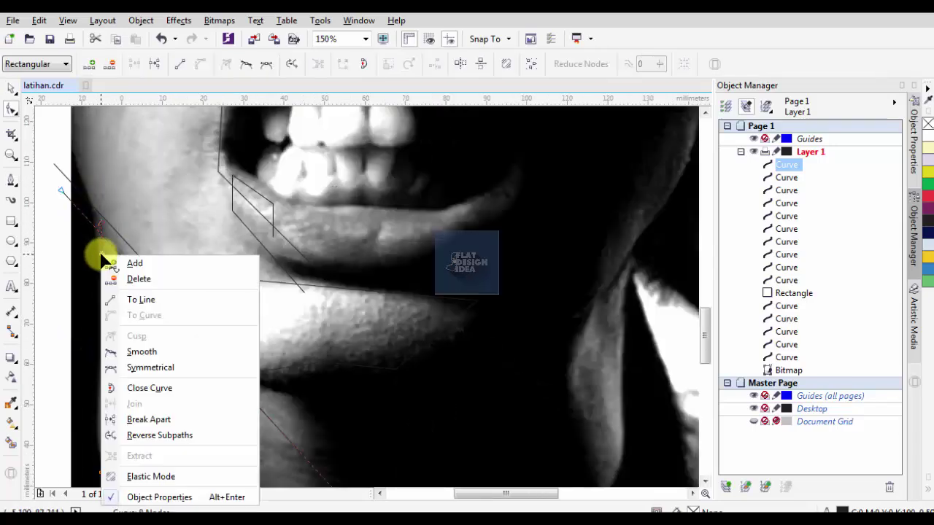
{"action": "left_click", "coordinate": [103, 301]}
{"action": "scroll", "coordinate": [103, 302], "scroll_direction": "down", "scroll_amount": 1}
{"action": "scroll", "coordinate": [190, 394], "scroll_direction": "up", "scroll_amount": 1}
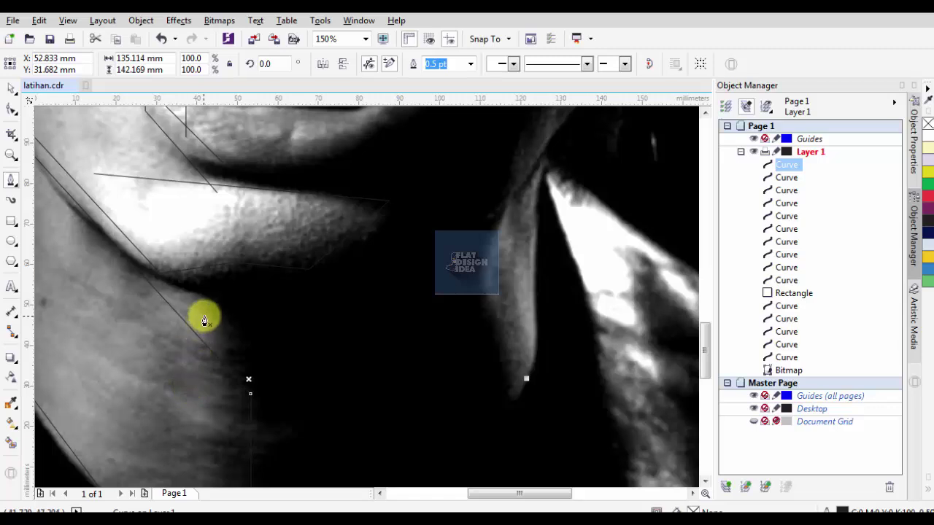
Trace the bright chin highlight as an open wedge-shaped Pen curve about 54 × 18 mm
{"action": "left_click", "coordinate": [93, 178]}
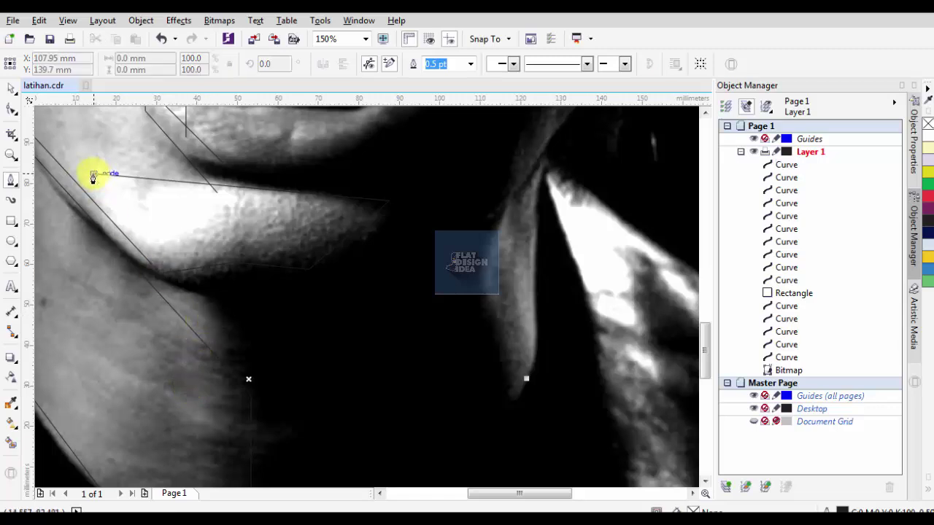
{"action": "left_click", "coordinate": [158, 252]}
{"action": "left_click", "coordinate": [311, 186]}
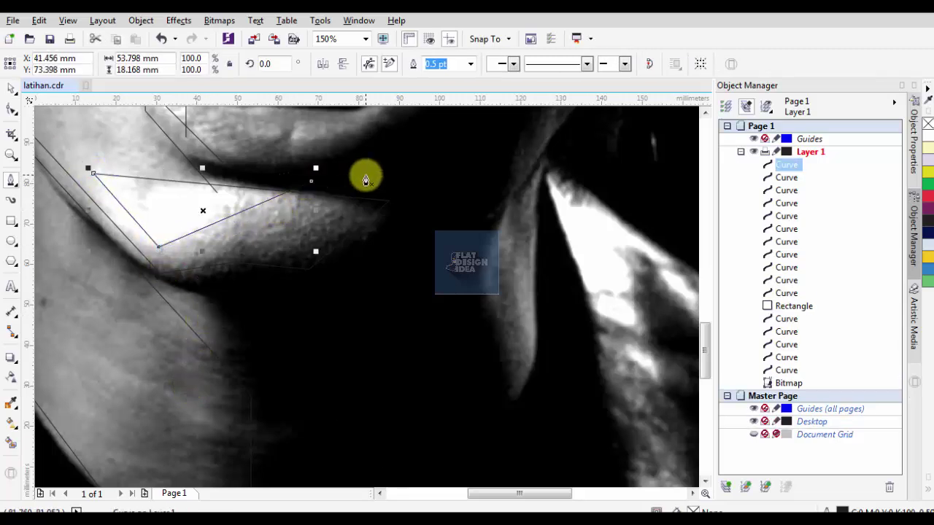
Trace the neck shadow from the shaded chin tip down the throat and across to the neck's lit edge, about 86 × 67 mm
{"action": "left_click", "coordinate": [204, 263]}
{"action": "scroll", "coordinate": [203, 263], "scroll_direction": "down", "scroll_amount": 2}
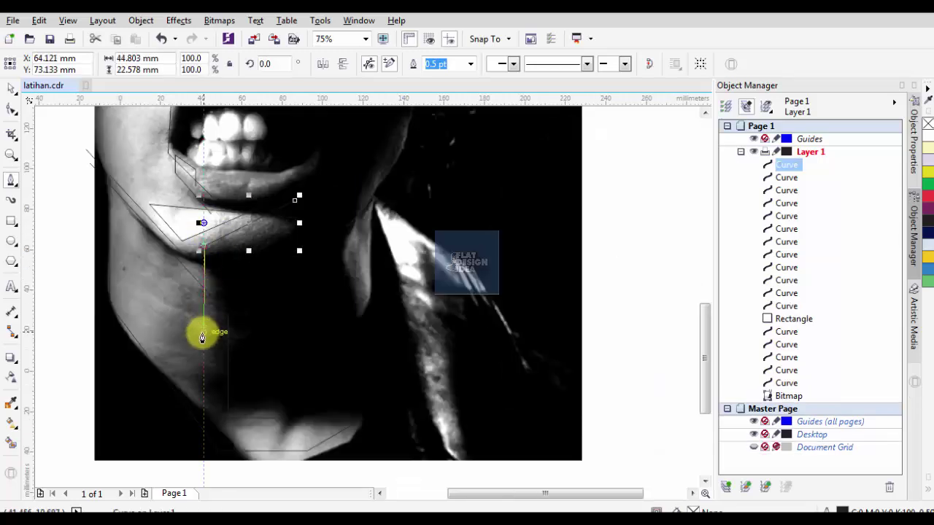
{"action": "left_click", "coordinate": [201, 339]}
{"action": "left_click", "coordinate": [118, 337]}
{"action": "scroll", "coordinate": [208, 300], "scroll_direction": "down", "scroll_amount": 2}
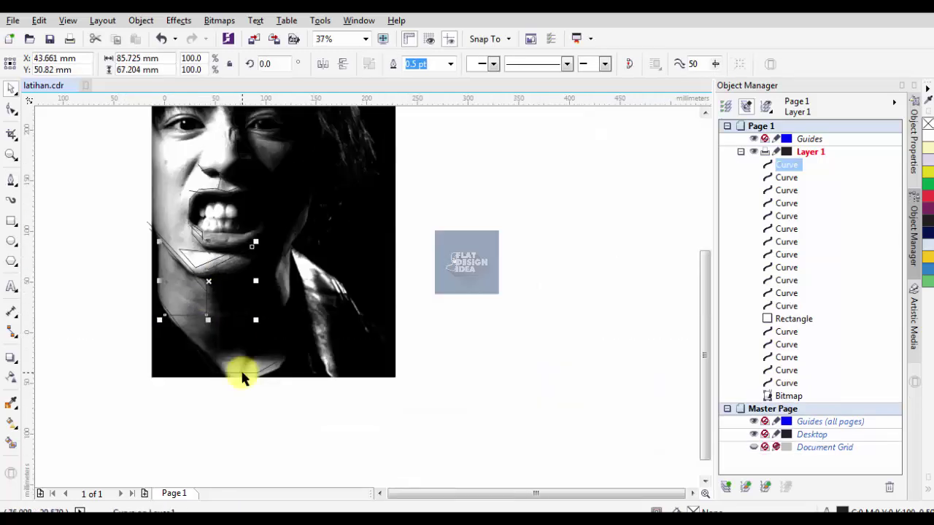
Draw an L-shaped Pen curve about 34 × 88 mm across the base of the neck and up the dark throat
{"action": "scroll", "coordinate": [202, 369], "scroll_direction": "up", "scroll_amount": 2}
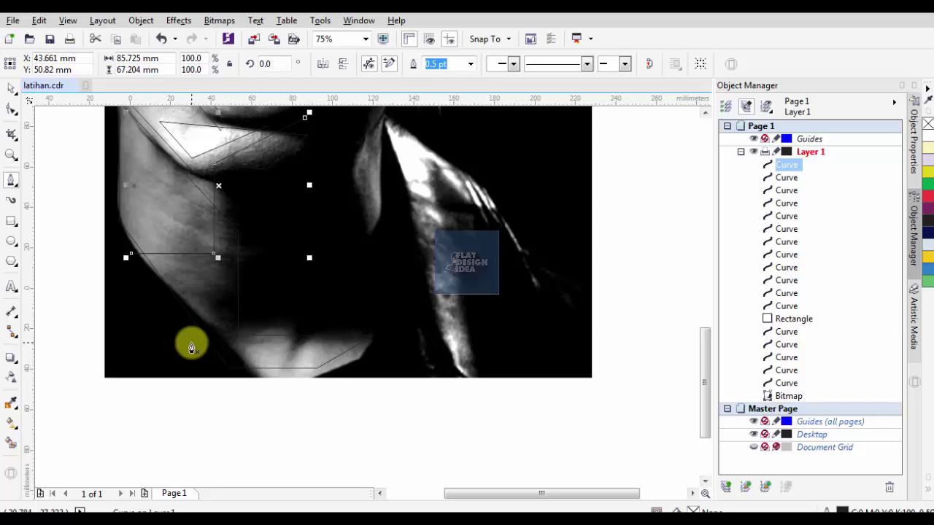
{"action": "left_click", "coordinate": [191, 344]}
{"action": "left_click", "coordinate": [260, 345]}
{"action": "double_click", "coordinate": [260, 171]}
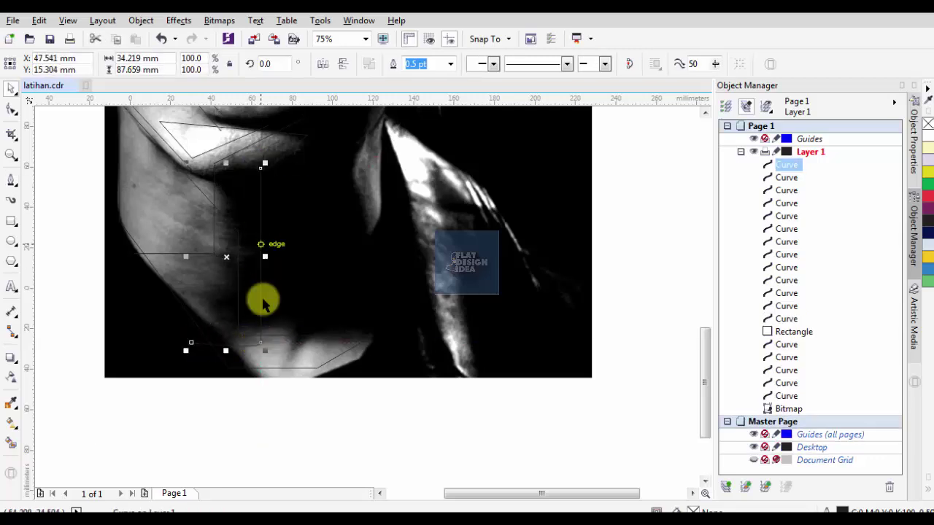
Straighten the curved segments of the L-shaped throat curve
{"action": "key", "text": "F10"}
{"action": "right_click", "coordinate": [239, 345]}
{"action": "key", "text": "Escape"}
{"action": "right_click", "coordinate": [276, 235]}
{"action": "key", "text": "Escape"}
{"action": "scroll", "coordinate": [235, 214], "scroll_direction": "down", "scroll_amount": 1}
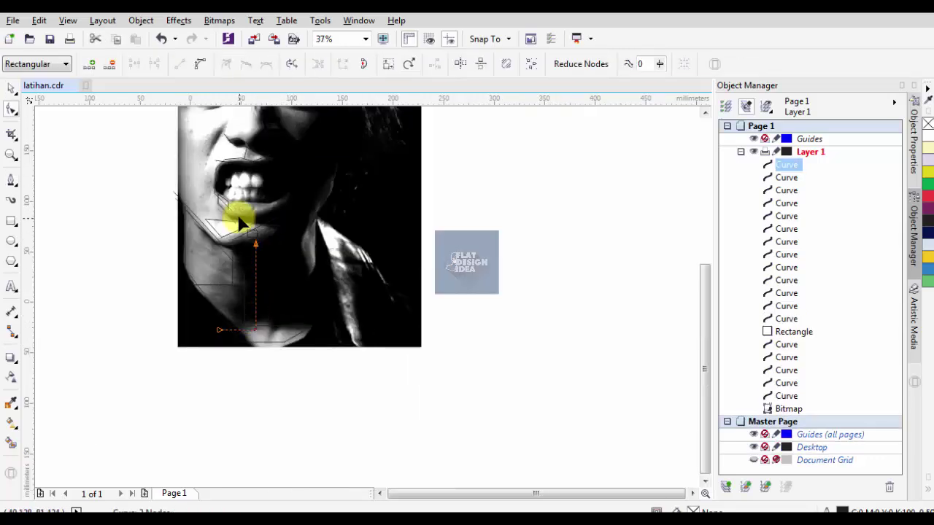
Trace the cheek area around the lit mouth corner from above the upper lip down beside the lower lip, about 24 × 47 mm
{"action": "scroll", "coordinate": [239, 213], "scroll_direction": "up", "scroll_amount": 2}
{"action": "key", "text": "p"}
{"action": "scroll", "coordinate": [197, 286], "scroll_direction": "down", "scroll_amount": 1}
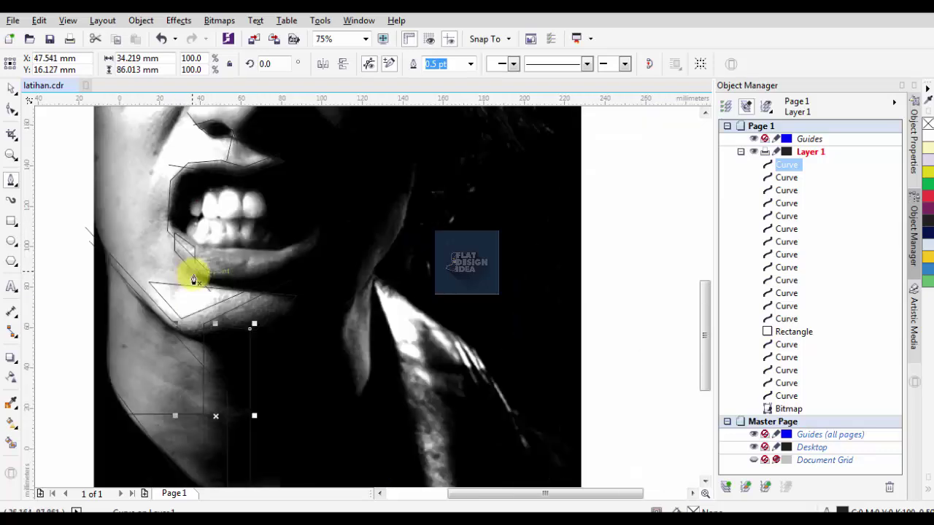
{"action": "scroll", "coordinate": [193, 279], "scroll_direction": "down", "scroll_amount": 1}
{"action": "scroll", "coordinate": [143, 190], "scroll_direction": "up", "scroll_amount": 1}
{"action": "scroll", "coordinate": [206, 278], "scroll_direction": "up", "scroll_amount": 1}
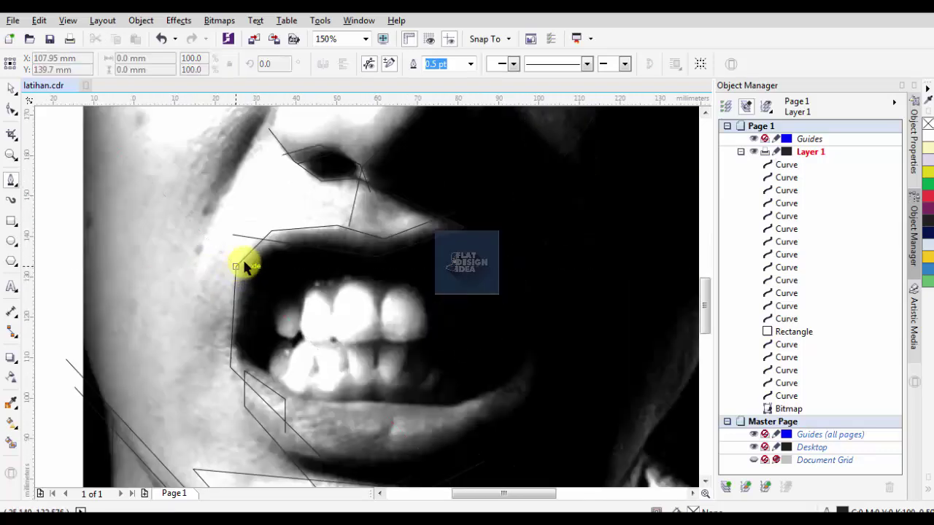
{"action": "right_click", "coordinate": [244, 257]}
{"action": "key", "text": "Escape"}
{"action": "left_click", "coordinate": [297, 221]}
{"action": "left_click", "coordinate": [198, 309]}
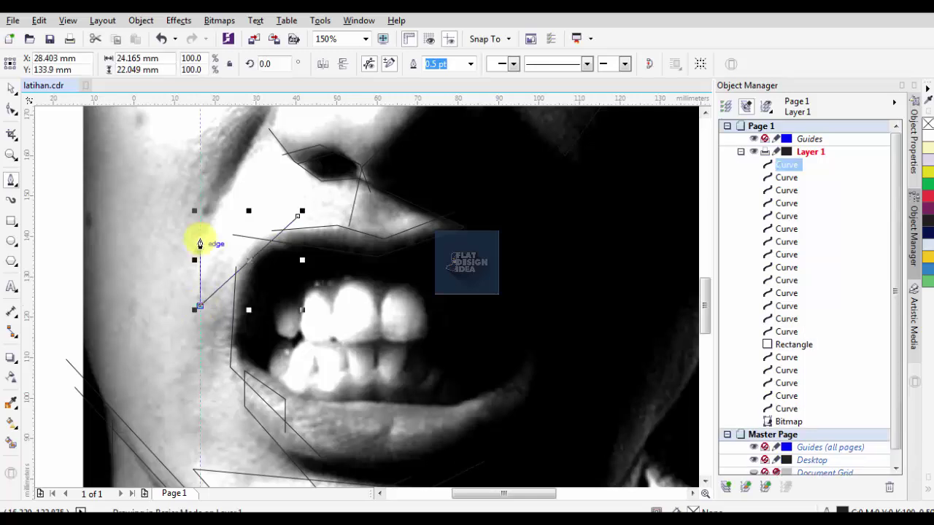
{"action": "scroll", "coordinate": [198, 241], "scroll_direction": "down", "scroll_amount": 1}
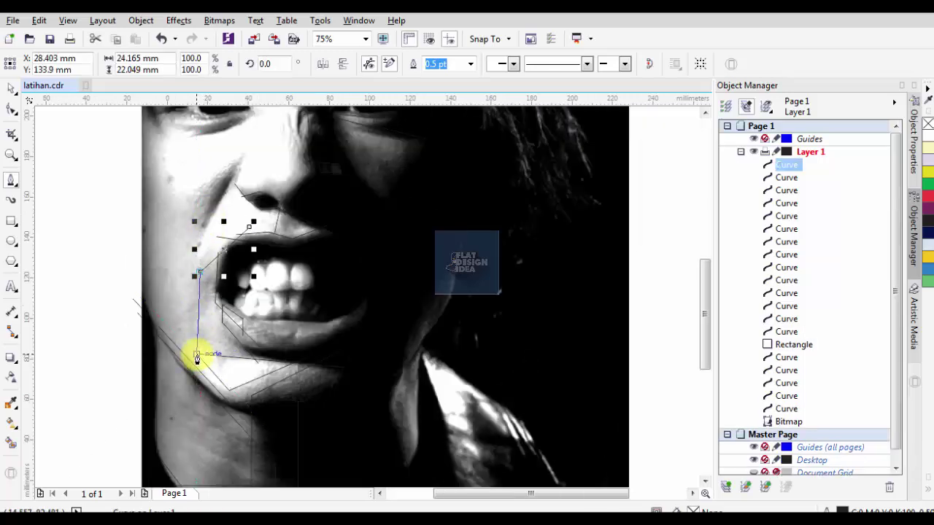
{"action": "scroll", "coordinate": [196, 316], "scroll_direction": "up", "scroll_amount": 1}
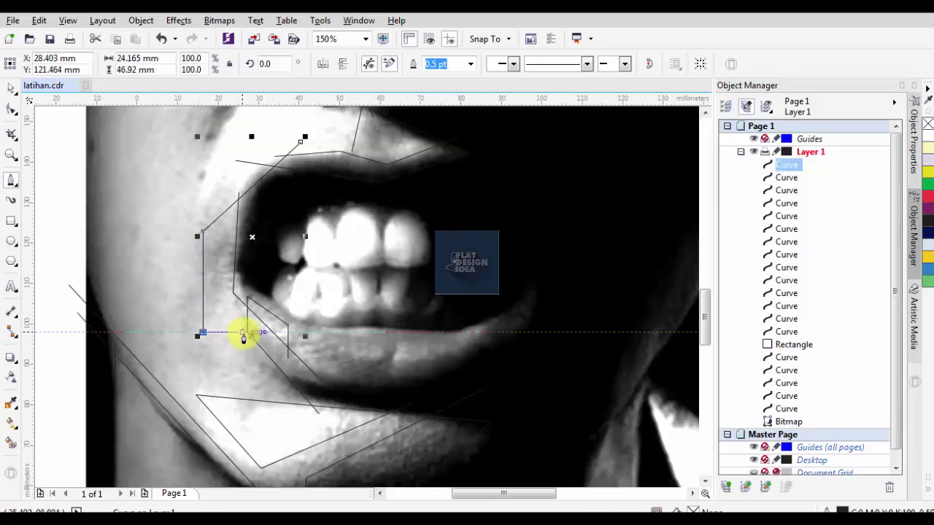
{"action": "scroll", "coordinate": [244, 337], "scroll_direction": "down", "scroll_amount": 1}
Draw a line along the smile fold beside the nose and a horizontal line about 40 mm long from the mouth corner past the photo's edge
{"action": "scroll", "coordinate": [178, 202], "scroll_direction": "up", "scroll_amount": 3}
{"action": "scroll", "coordinate": [242, 274], "scroll_direction": "up", "scroll_amount": 1}
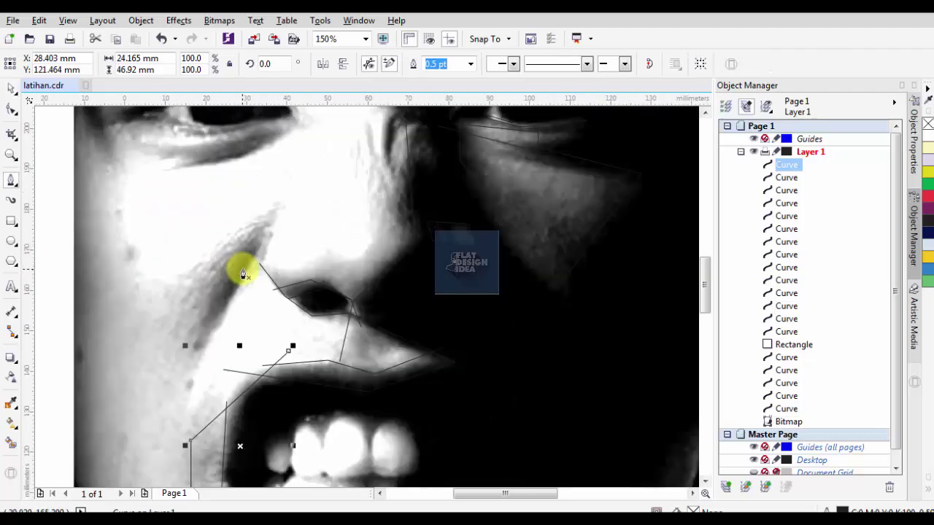
{"action": "left_click", "coordinate": [279, 209]}
{"action": "scroll", "coordinate": [188, 375], "scroll_direction": "down", "scroll_amount": 1}
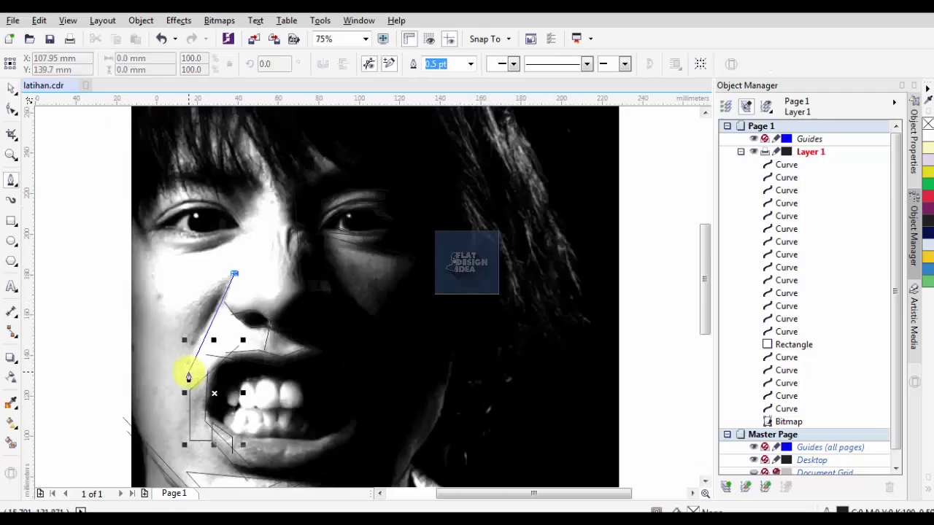
{"action": "scroll", "coordinate": [183, 367], "scroll_direction": "up", "scroll_amount": 1}
{"action": "left_click", "coordinate": [183, 369]}
{"action": "double_click", "coordinate": [67, 370]}
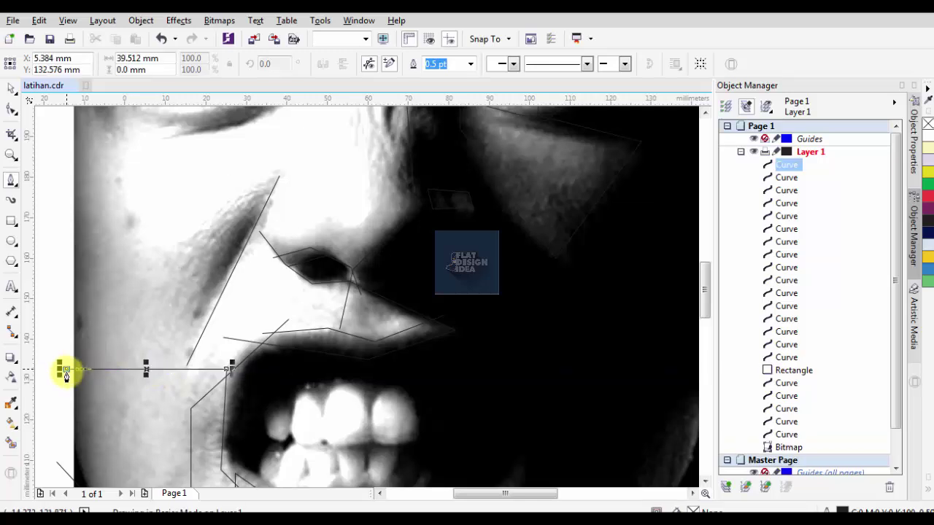
Move the upper-lip outline's end node out to the cheek and extend the curve up along the smile fold beside the nose
{"action": "key", "text": "F10"}
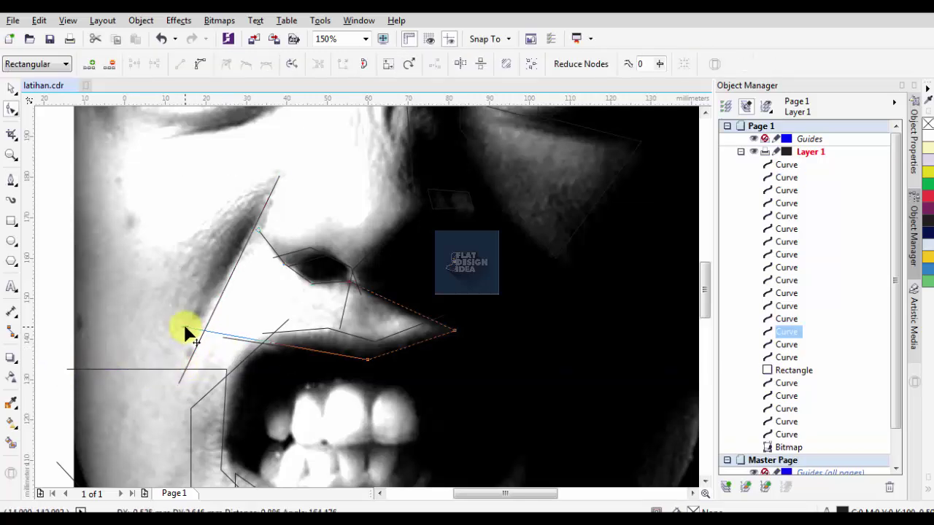
{"action": "key", "text": "F5"}
{"action": "left_click", "coordinate": [183, 327]}
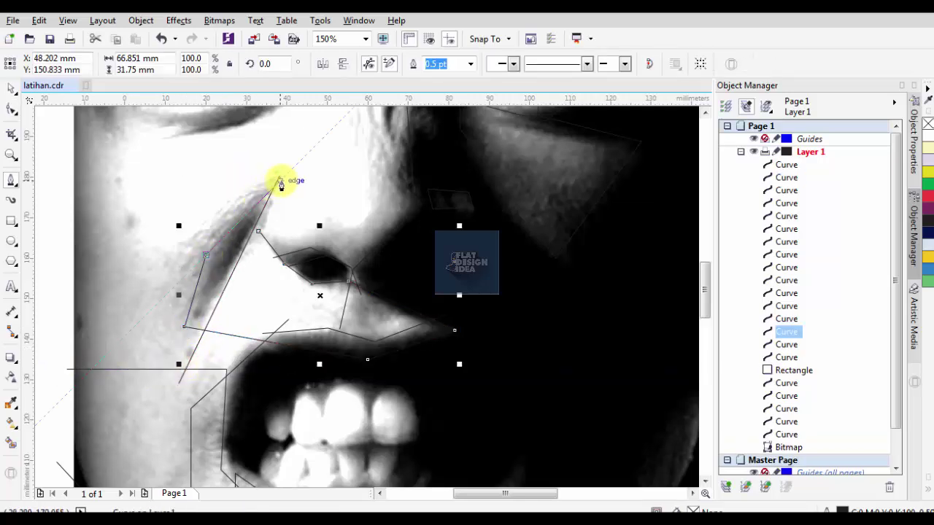
{"action": "left_click", "coordinate": [281, 184]}
Continue the outline around the nostril wing and nose tip, and up the nose bridge into the fringe
{"action": "scroll", "coordinate": [280, 184], "scroll_direction": "up", "scroll_amount": 1}
{"action": "left_click", "coordinate": [268, 232]}
{"action": "left_click", "coordinate": [293, 244]}
{"action": "left_click", "coordinate": [328, 219]}
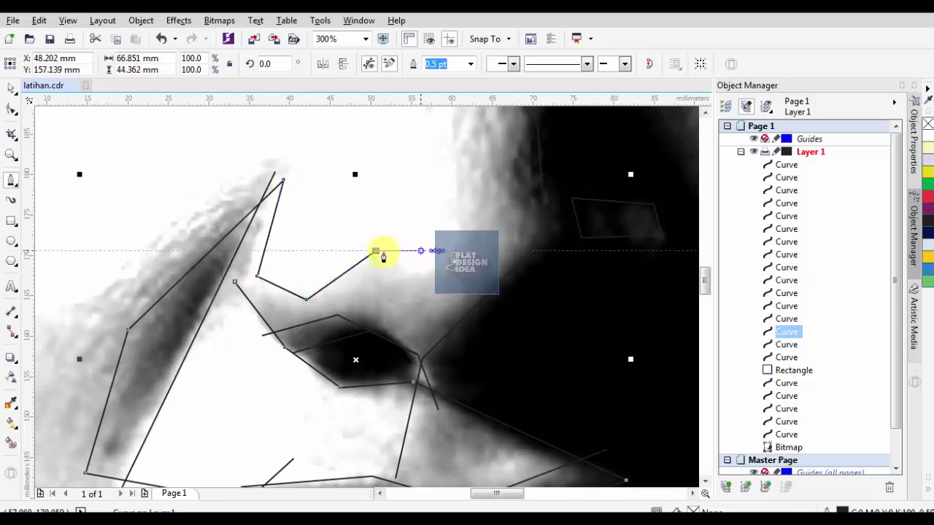
{"action": "scroll", "coordinate": [463, 256], "scroll_direction": "down", "scroll_amount": 2}
{"action": "left_click", "coordinate": [430, 198]}
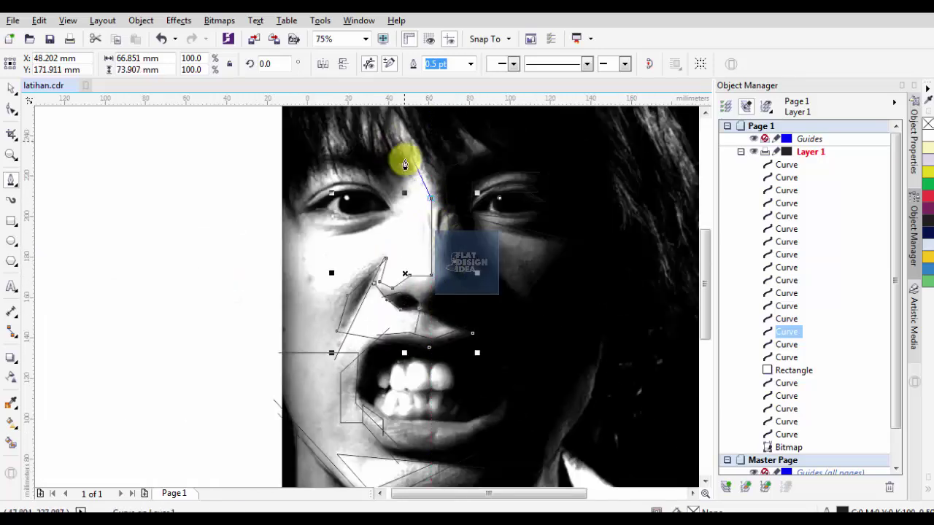
{"action": "left_click", "coordinate": [397, 137]}
{"action": "scroll", "coordinate": [391, 163], "scroll_direction": "up", "scroll_amount": 1}
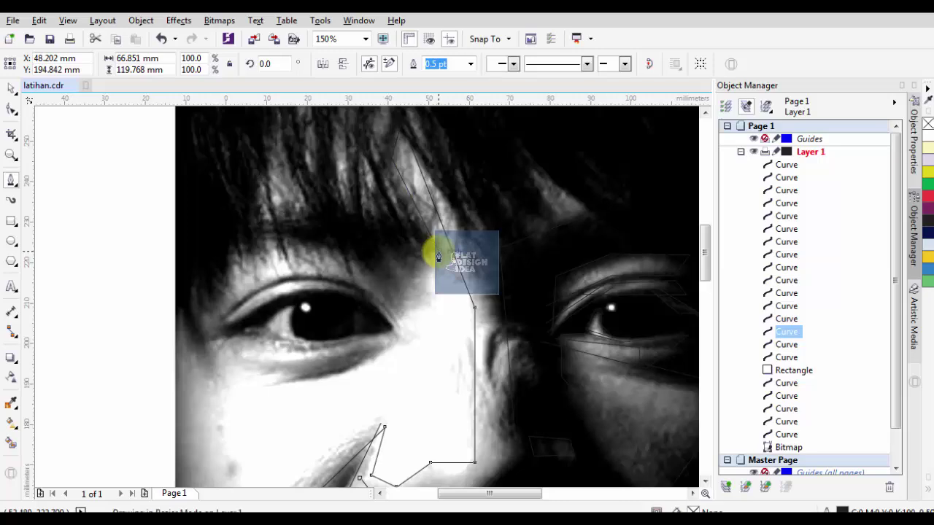
Continue the outline to the lit eye's inner corner, along its lower lid and up past the outer corner
{"action": "left_click", "coordinate": [315, 343]}
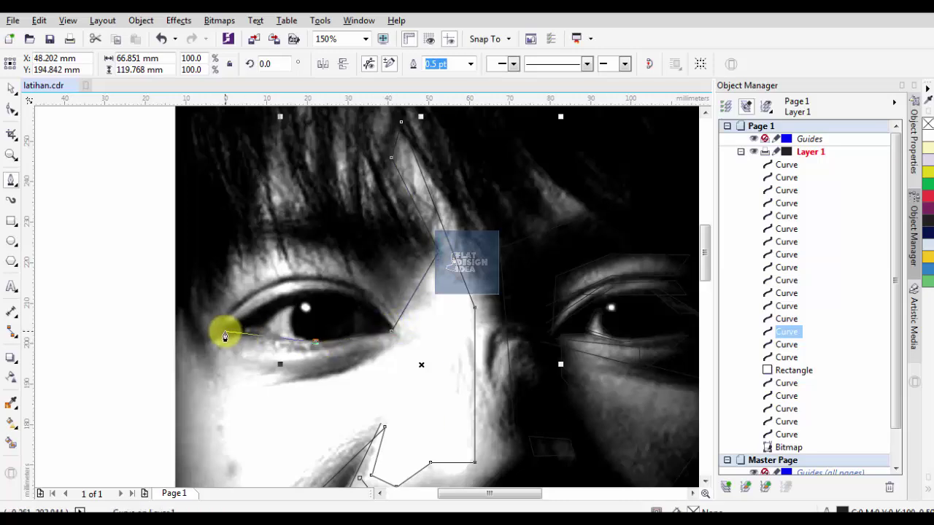
{"action": "left_click", "coordinate": [222, 336]}
{"action": "key", "text": "space"}
{"action": "scroll", "coordinate": [265, 334], "scroll_direction": "down", "scroll_amount": 1}
{"action": "scroll", "coordinate": [307, 292], "scroll_direction": "up", "scroll_amount": 1}
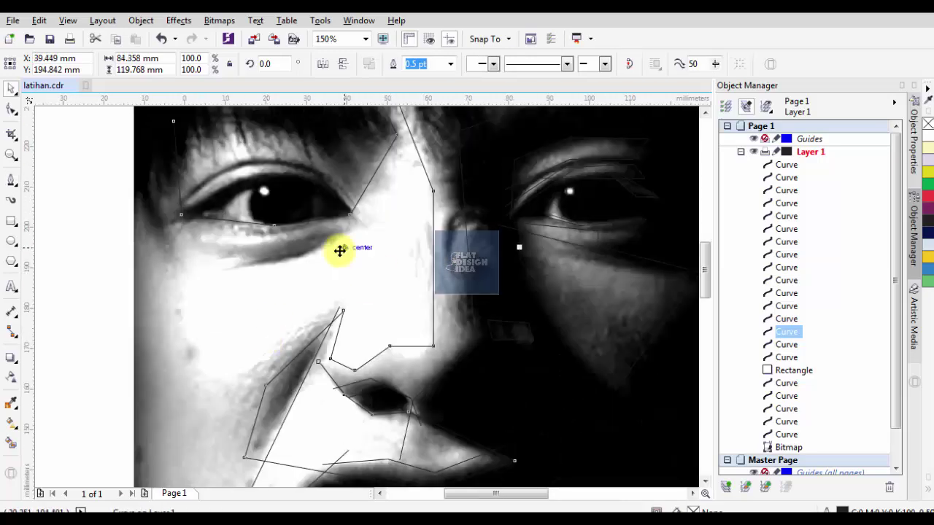
Draw an open Pen curve about 24 × 13 mm on the shaded cheek, down from the lower eyelid and across the cheek
{"action": "scroll", "coordinate": [365, 323], "scroll_direction": "down", "scroll_amount": 1}
{"action": "scroll", "coordinate": [364, 323], "scroll_direction": "up", "scroll_amount": 1}
{"action": "scroll", "coordinate": [320, 313], "scroll_direction": "down", "scroll_amount": 1}
{"action": "scroll", "coordinate": [427, 225], "scroll_direction": "up", "scroll_amount": 1}
{"action": "scroll", "coordinate": [355, 171], "scroll_direction": "up", "scroll_amount": 1}
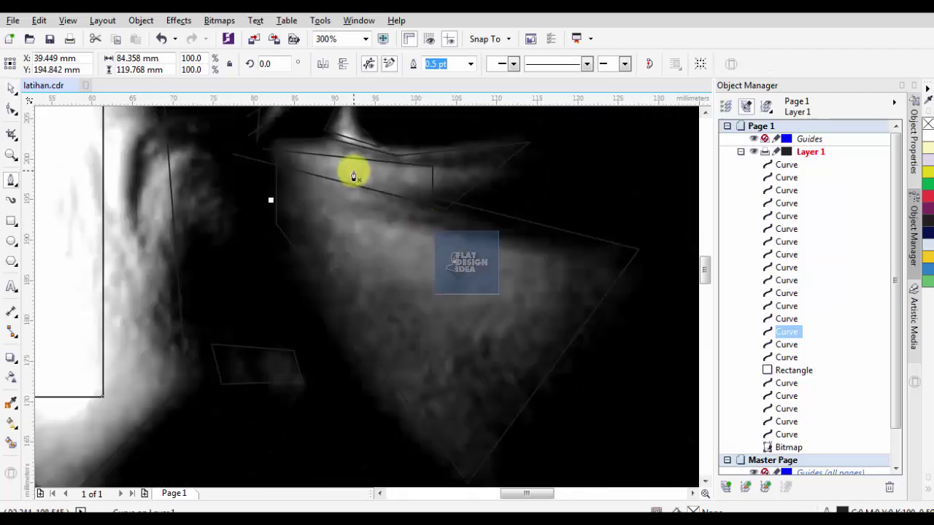
{"action": "key", "text": "space"}
{"action": "left_click", "coordinate": [344, 276]}
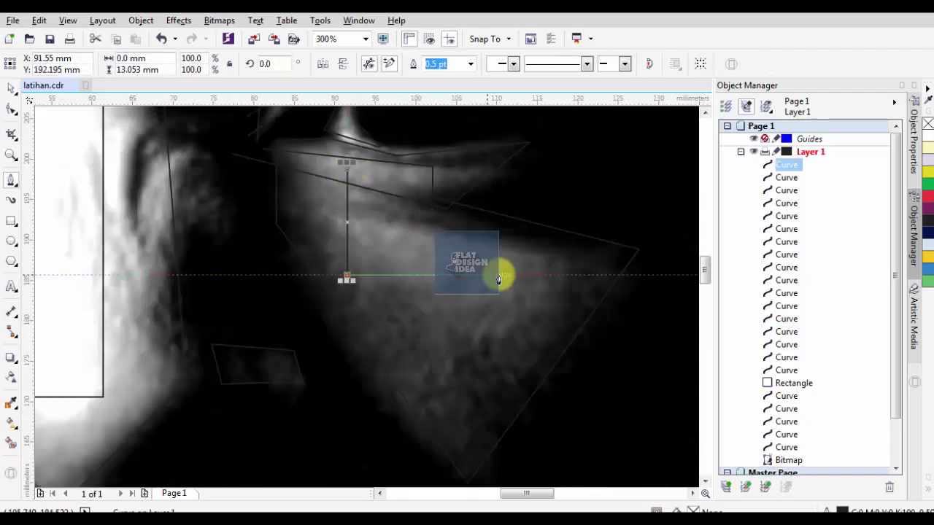
{"action": "left_click", "coordinate": [539, 276]}
{"action": "key", "text": "space"}
Trace the bright cheek highlight from the top of the smile fold down along the cheek and up past the outer eye corner
{"action": "scroll", "coordinate": [506, 216], "scroll_direction": "down", "scroll_amount": 2}
{"action": "scroll", "coordinate": [402, 209], "scroll_direction": "up", "scroll_amount": 1}
{"action": "scroll", "coordinate": [455, 292], "scroll_direction": "down", "scroll_amount": 1}
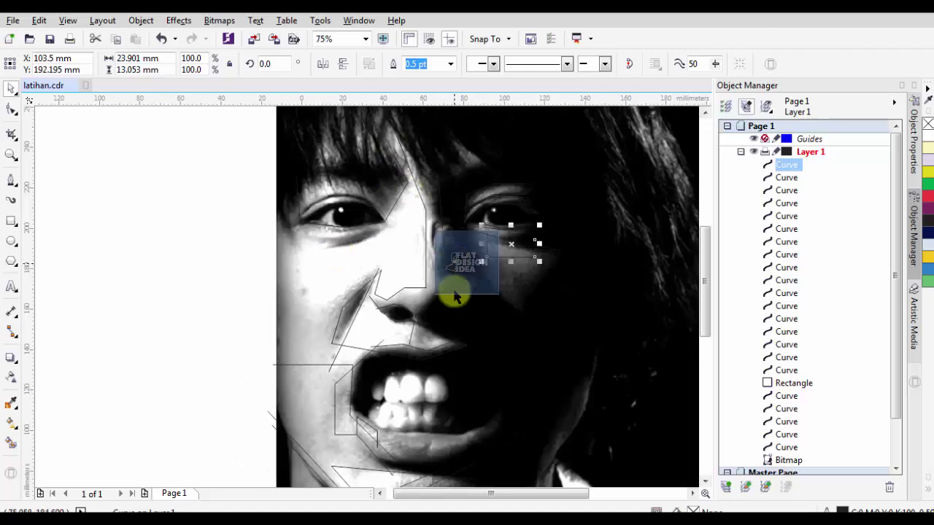
{"action": "scroll", "coordinate": [443, 177], "scroll_direction": "up", "scroll_amount": 1}
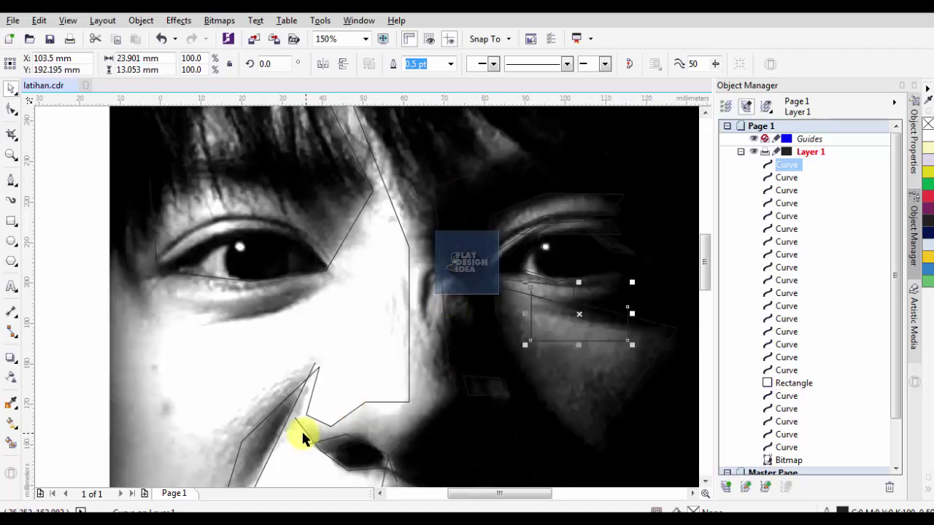
{"action": "scroll", "coordinate": [304, 438], "scroll_direction": "up", "scroll_amount": 1}
{"action": "key", "text": "space"}
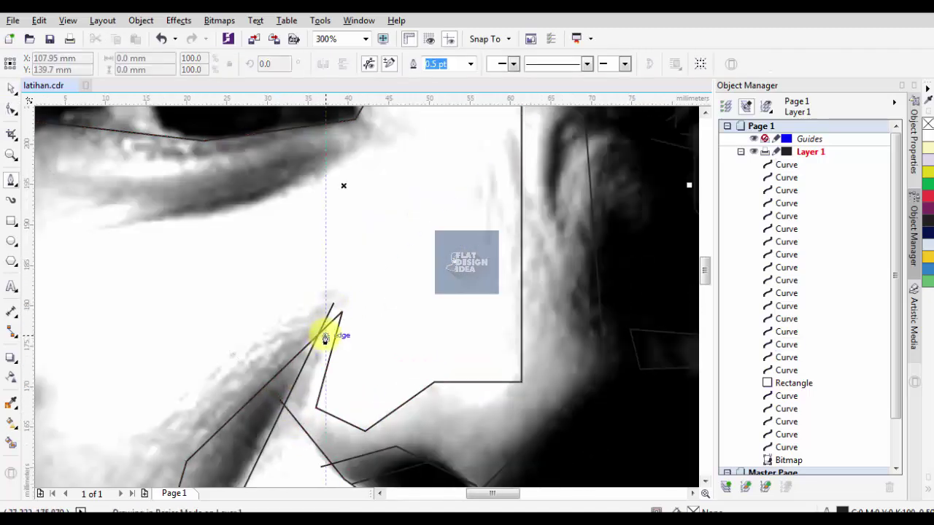
{"action": "double_click", "coordinate": [325, 337]}
{"action": "scroll", "coordinate": [328, 314], "scroll_direction": "down", "scroll_amount": 1}
{"action": "left_click", "coordinate": [220, 378]}
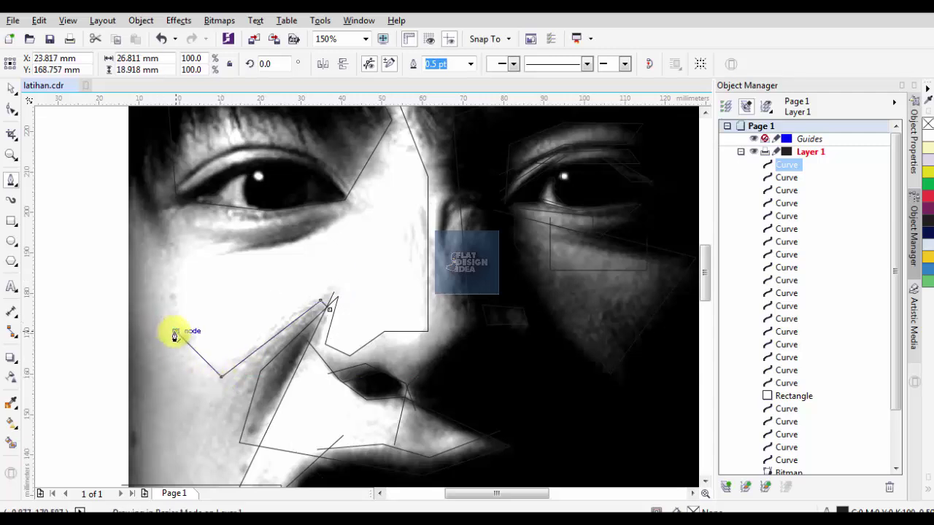
{"action": "double_click", "coordinate": [177, 157]}
Move the large face outline's node at the lit eye's outer corner horizontally to the photo's edge
{"action": "key", "text": "F10"}
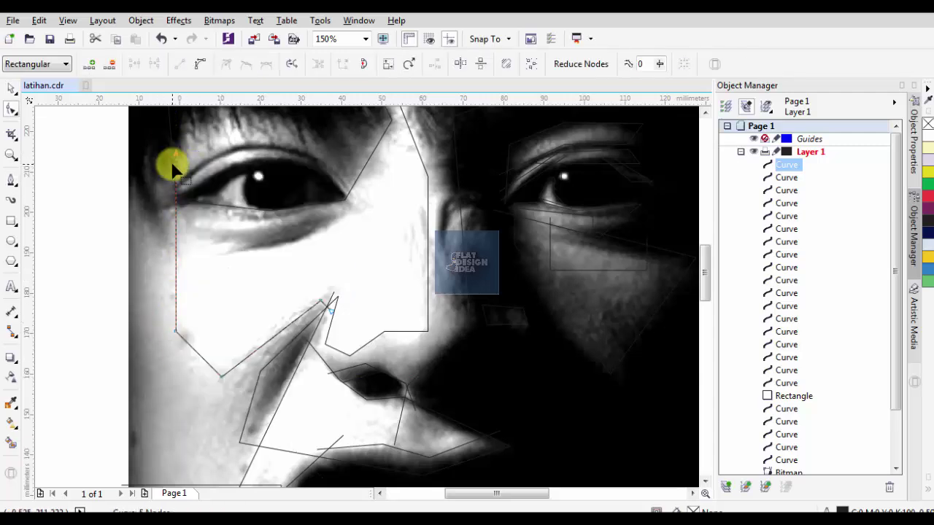
{"action": "left_click", "coordinate": [166, 159]}
{"action": "scroll", "coordinate": [176, 172], "scroll_direction": "down", "scroll_amount": 1}
{"action": "left_click_drag", "start_coordinate": [180, 210], "coordinate": [155, 212]}
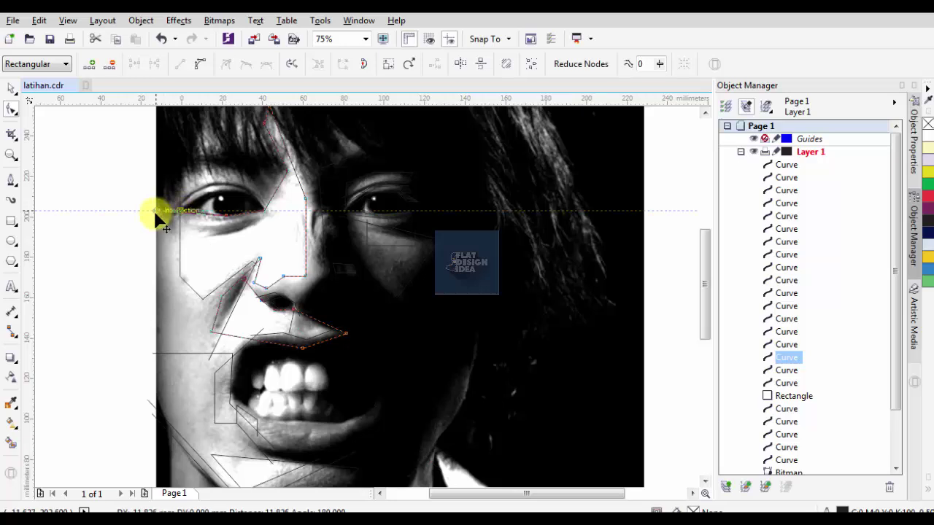
{"action": "scroll", "coordinate": [146, 219], "scroll_direction": "up", "scroll_amount": 1}
Trace the lit eye's upper eyelid crease from the outer corner over the lid to the inner corner
{"action": "key", "text": "F5"}
{"action": "left_click", "coordinate": [178, 219]}
{"action": "left_click", "coordinate": [240, 178]}
{"action": "scroll", "coordinate": [240, 178], "scroll_direction": "up", "scroll_amount": 1}
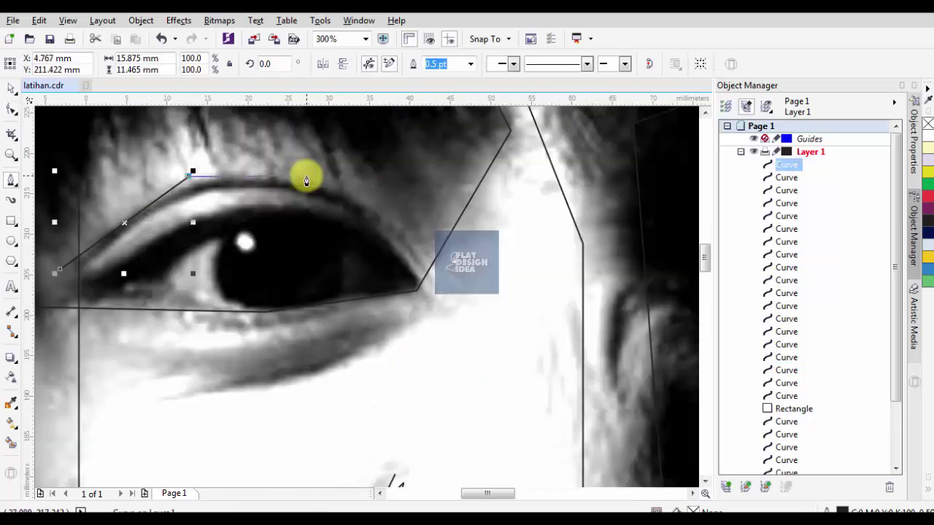
{"action": "left_click", "coordinate": [307, 176]}
Trace the lit eye's upper lid band from the inner corner along the lash line to the outer corner and back under the crease
{"action": "left_click", "coordinate": [413, 243]}
{"action": "left_click", "coordinate": [294, 204]}
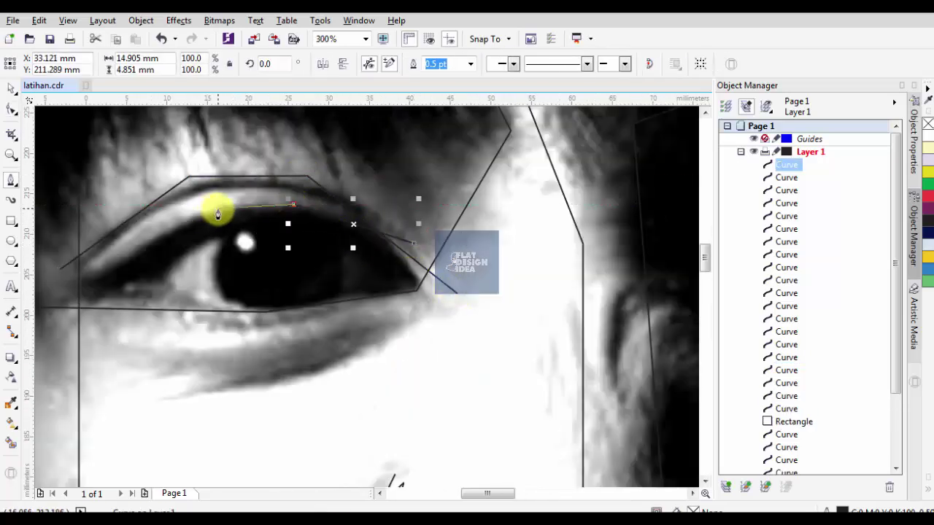
{"action": "left_click", "coordinate": [201, 215]}
{"action": "left_click", "coordinate": [91, 270]}
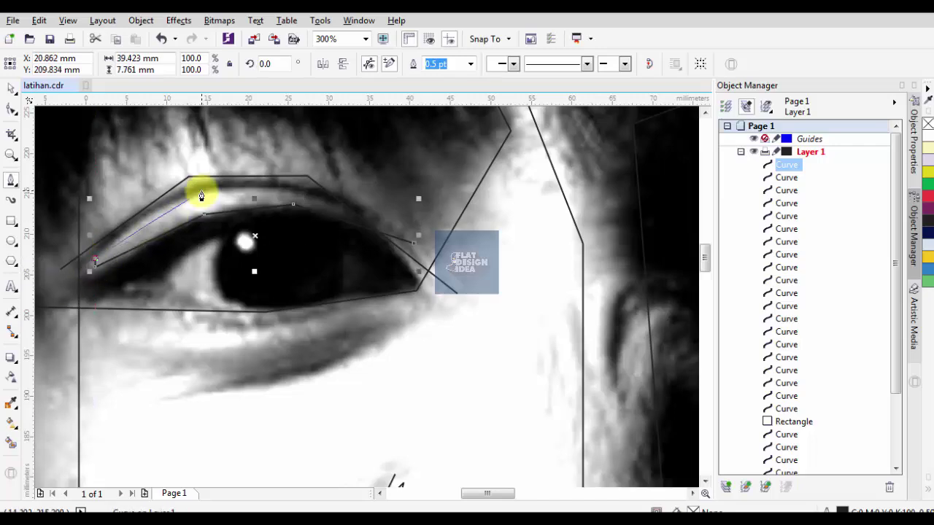
{"action": "left_click", "coordinate": [202, 194]}
{"action": "left_click", "coordinate": [304, 192]}
{"action": "scroll", "coordinate": [379, 225], "scroll_direction": "up", "scroll_amount": 1}
{"action": "scroll", "coordinate": [379, 229], "scroll_direction": "down", "scroll_amount": 1}
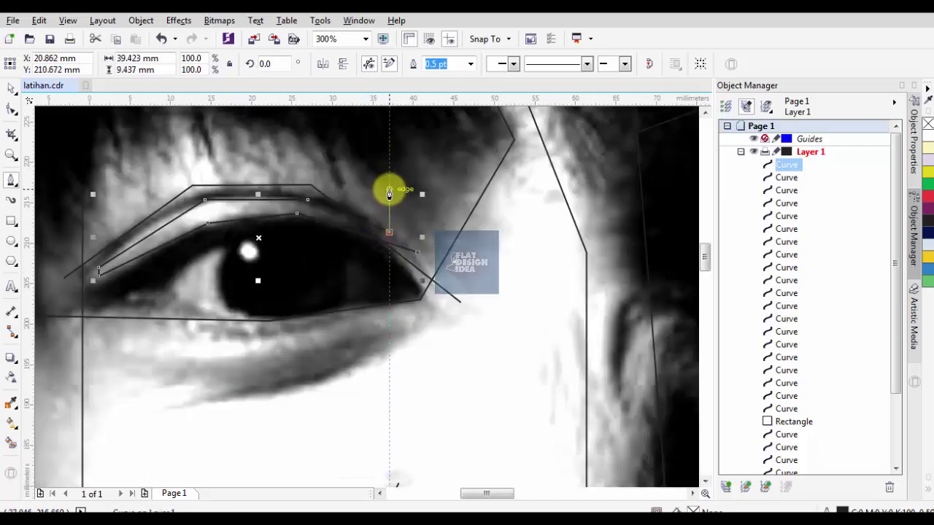
Continue the lid curve up along the eyebrow's underside and down past the outer eye corner beyond the photo's edge, about 56 × 21 mm overall
{"action": "scroll", "coordinate": [389, 193], "scroll_direction": "down", "scroll_amount": 1}
{"action": "scroll", "coordinate": [369, 186], "scroll_direction": "up", "scroll_amount": 1}
{"action": "left_click", "coordinate": [386, 214]}
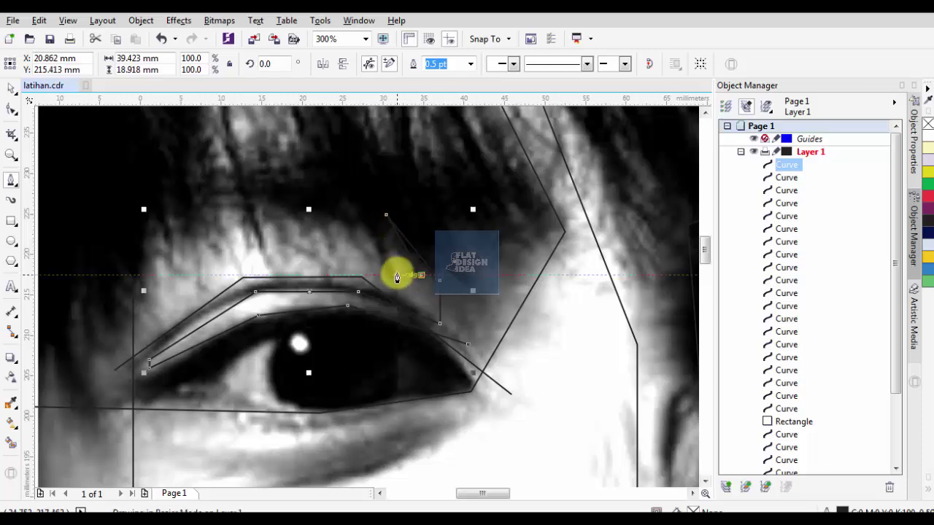
{"action": "left_click", "coordinate": [349, 216]}
{"action": "left_click_drag", "start_coordinate": [253, 200], "coordinate": [257, 225]}
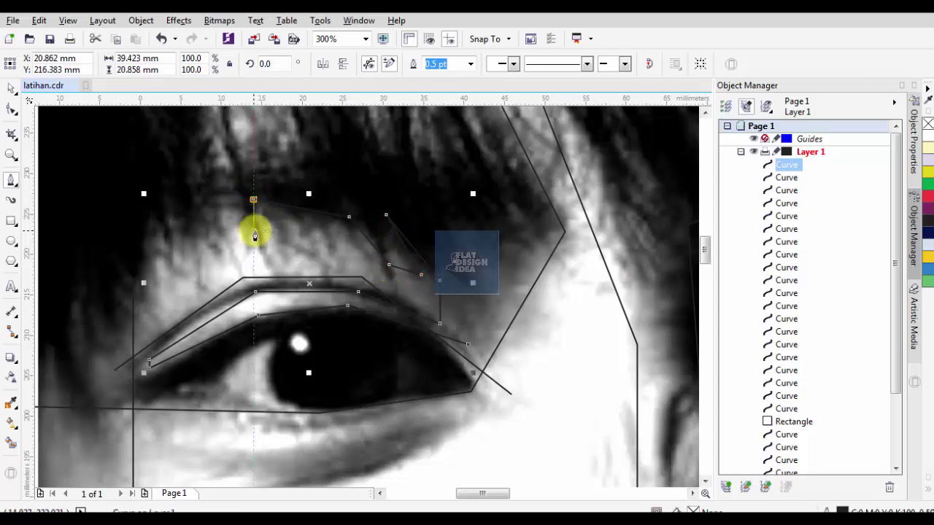
{"action": "left_click_drag", "start_coordinate": [95, 349], "coordinate": [102, 355]}
{"action": "scroll", "coordinate": [96, 333], "scroll_direction": "down", "scroll_amount": 1}
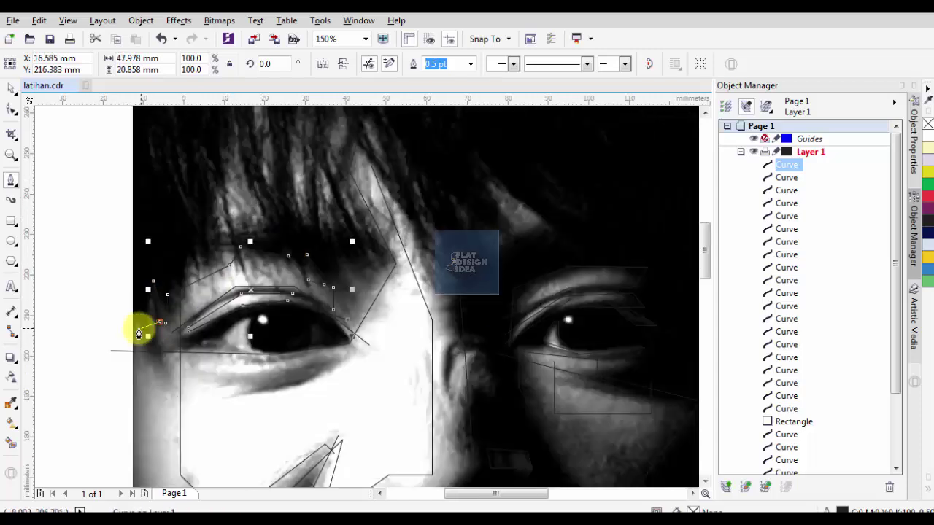
{"action": "scroll", "coordinate": [259, 296], "scroll_direction": "up", "scroll_amount": 1}
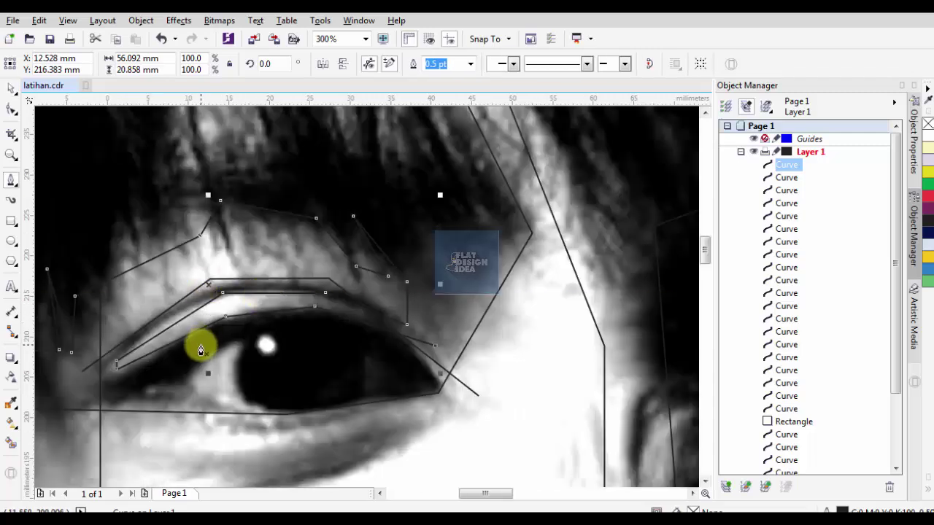
Draw an open curve about 11 × 13 mm over the lit upper eyelid and a vertical line beside it from brow to lash line
{"action": "left_click", "coordinate": [199, 345]}
{"action": "left_click", "coordinate": [170, 265]}
{"action": "left_click", "coordinate": [263, 239]}
{"action": "left_click", "coordinate": [264, 313]}
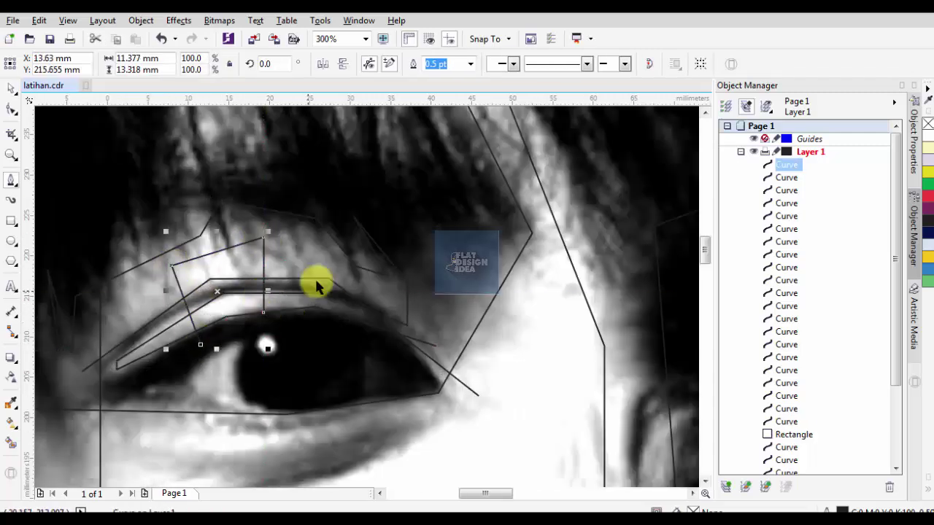
{"action": "left_click", "coordinate": [316, 204]}
{"action": "left_click", "coordinate": [316, 306]}
Trace an open curve about 41 × 61 mm from the lit eye's inner brow across the nose bridge and down the nose's shaded side
{"action": "left_click", "coordinate": [396, 268]}
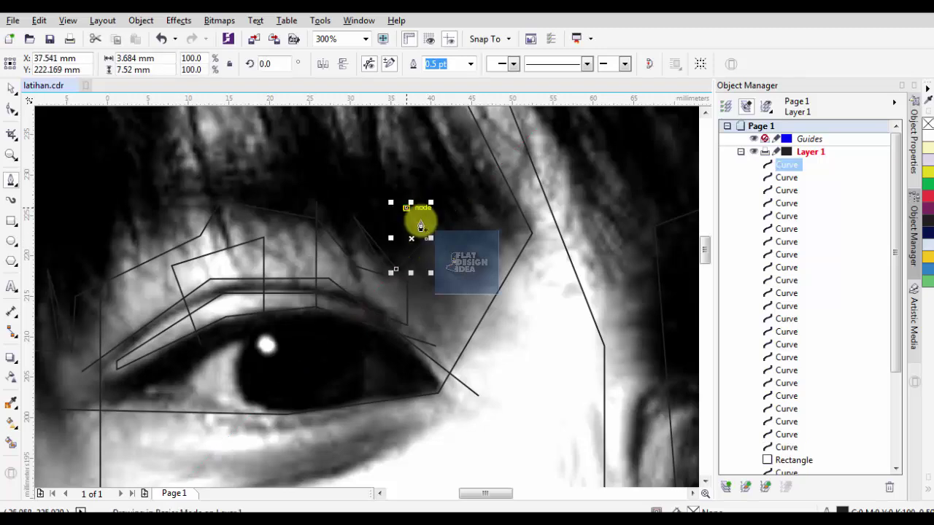
{"action": "left_click", "coordinate": [441, 239]}
{"action": "scroll", "coordinate": [527, 252], "scroll_direction": "down", "scroll_amount": 2}
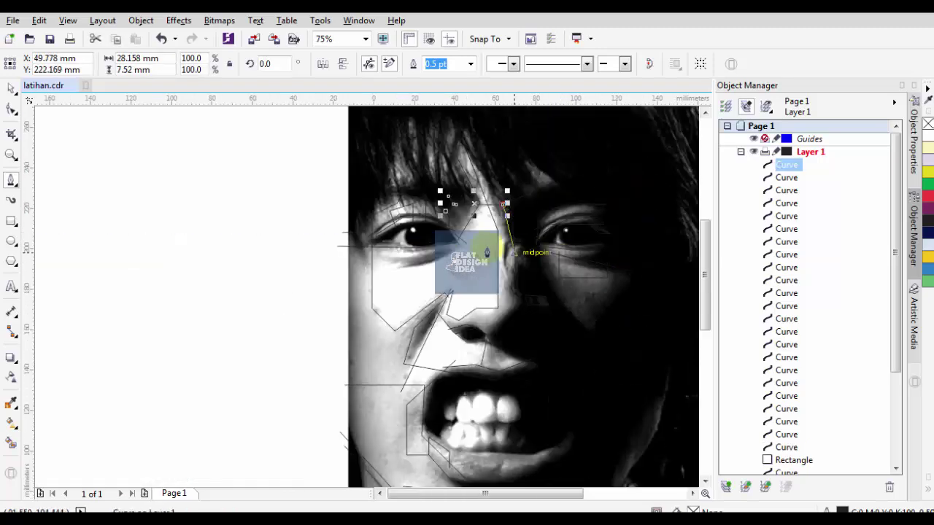
{"action": "scroll", "coordinate": [527, 244], "scroll_direction": "up", "scroll_amount": 3}
{"action": "left_click_drag", "start_coordinate": [527, 305], "coordinate": [571, 243]}
{"action": "left_click", "coordinate": [612, 309]}
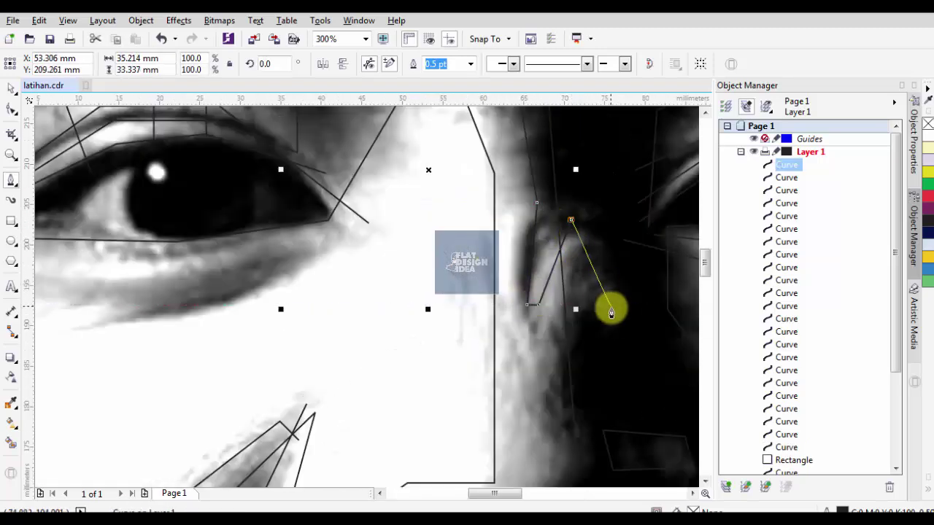
{"action": "scroll", "coordinate": [609, 307], "scroll_direction": "down", "scroll_amount": 2}
{"action": "scroll", "coordinate": [542, 372], "scroll_direction": "up", "scroll_amount": 2}
{"action": "left_click", "coordinate": [537, 445]}
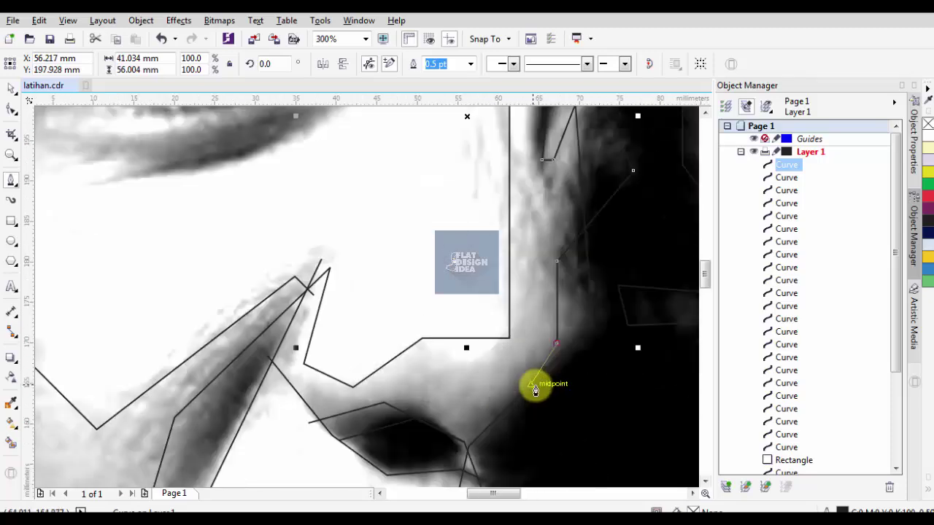
{"action": "key", "text": "space"}
Trace the lit eye's white and iris edge from the outer corner, under the iris and around the inner white, about 34 × 10 mm
{"action": "scroll", "coordinate": [438, 313], "scroll_direction": "down", "scroll_amount": 1}
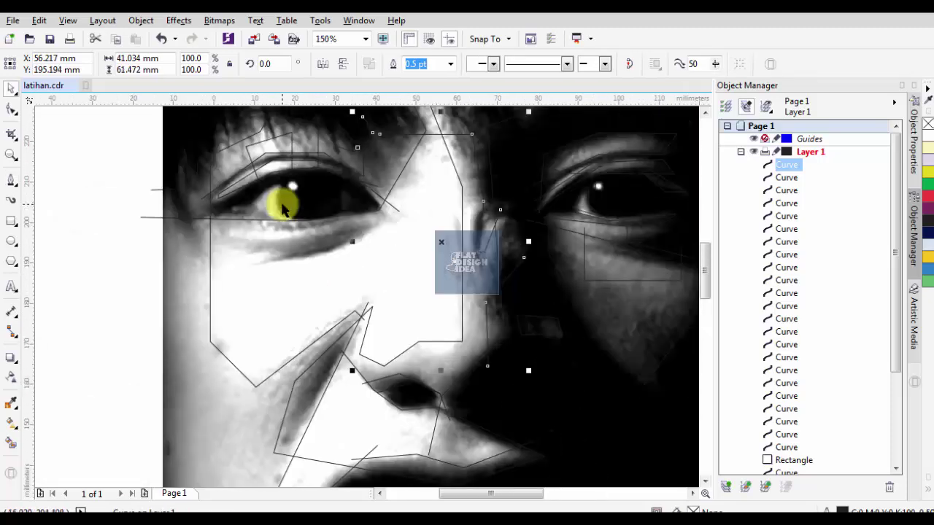
{"action": "key", "text": "space"}
{"action": "scroll", "coordinate": [244, 210], "scroll_direction": "up", "scroll_amount": 1}
{"action": "left_click", "coordinate": [169, 246]}
{"action": "left_click_drag", "start_coordinate": [293, 167], "coordinate": [290, 202]}
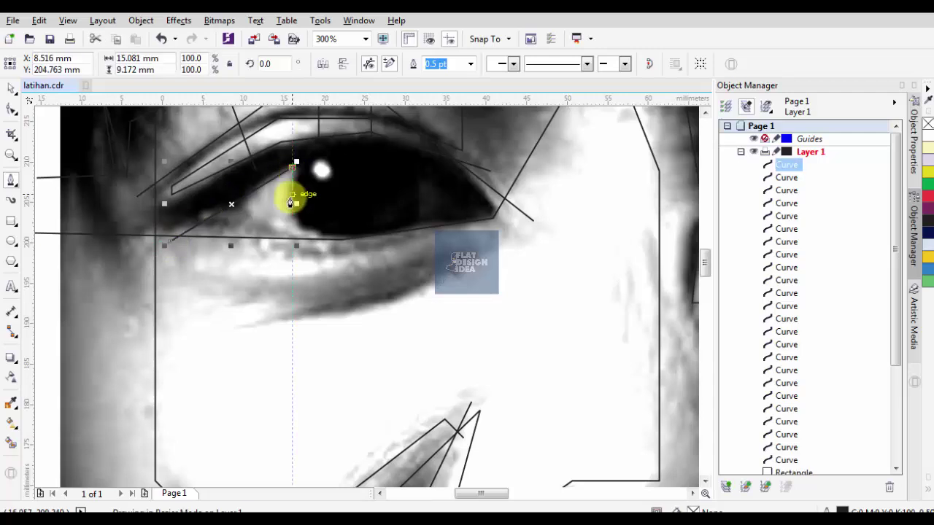
{"action": "left_click", "coordinate": [322, 249]}
{"action": "left_click", "coordinate": [385, 243]}
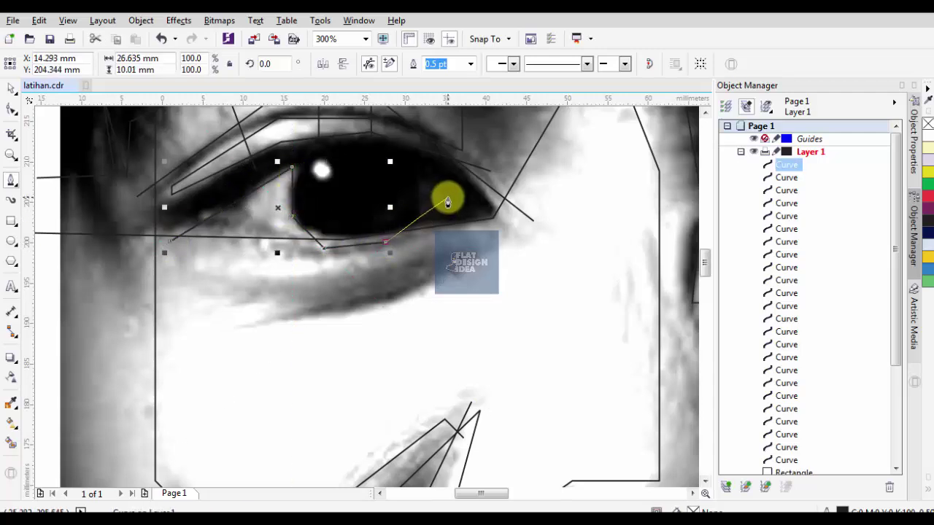
{"action": "left_click", "coordinate": [447, 199]}
{"action": "left_click", "coordinate": [420, 171]}
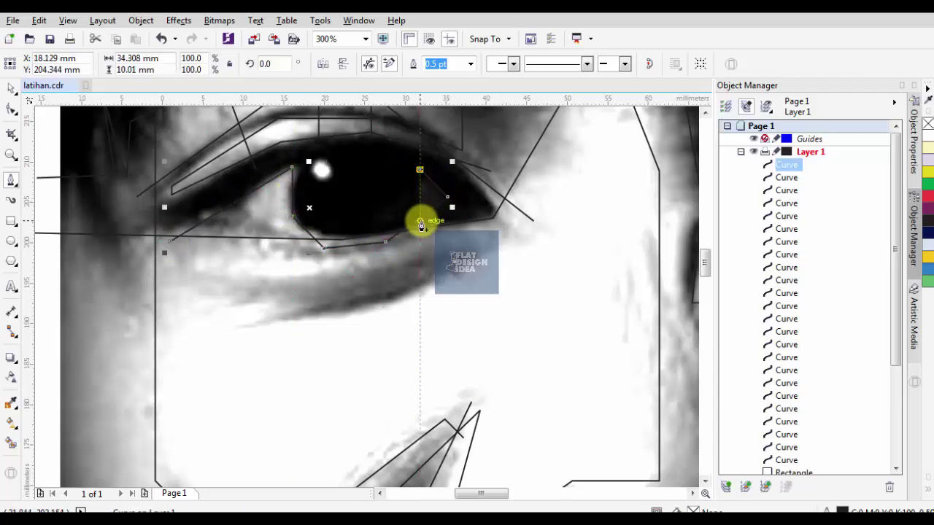
{"action": "key", "text": "space"}
Draw a small rectangle around the catchlight in the lit eye
{"action": "scroll", "coordinate": [381, 255], "scroll_direction": "down", "scroll_amount": 3}
{"action": "scroll", "coordinate": [351, 210], "scroll_direction": "up", "scroll_amount": 2}
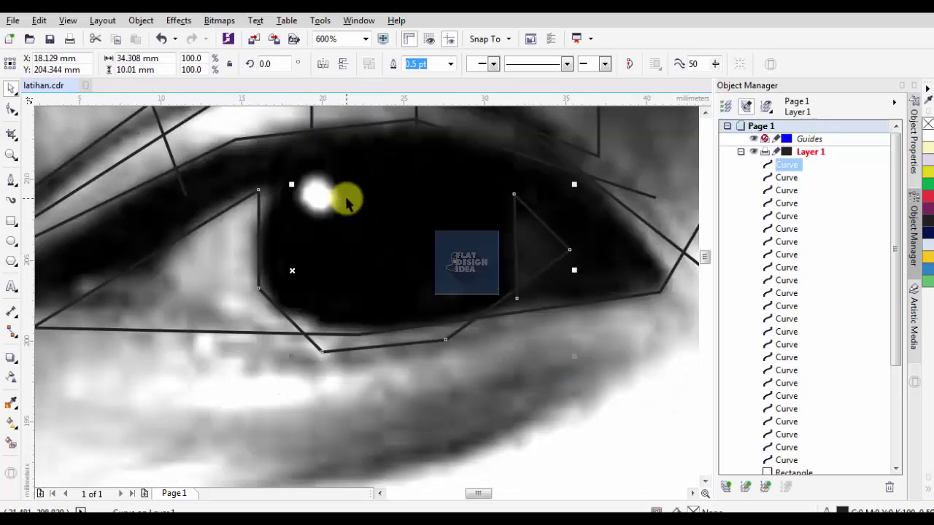
{"action": "key", "text": "F6"}
{"action": "left_click_drag", "start_coordinate": [337, 191], "coordinate": [344, 199]}
Trace the lit eye's lower eyelid rim with an open two-segment curve from the outer corner to the inner corner
{"action": "scroll", "coordinate": [346, 200], "scroll_direction": "down", "scroll_amount": 1}
{"action": "left_click", "coordinate": [206, 235]}
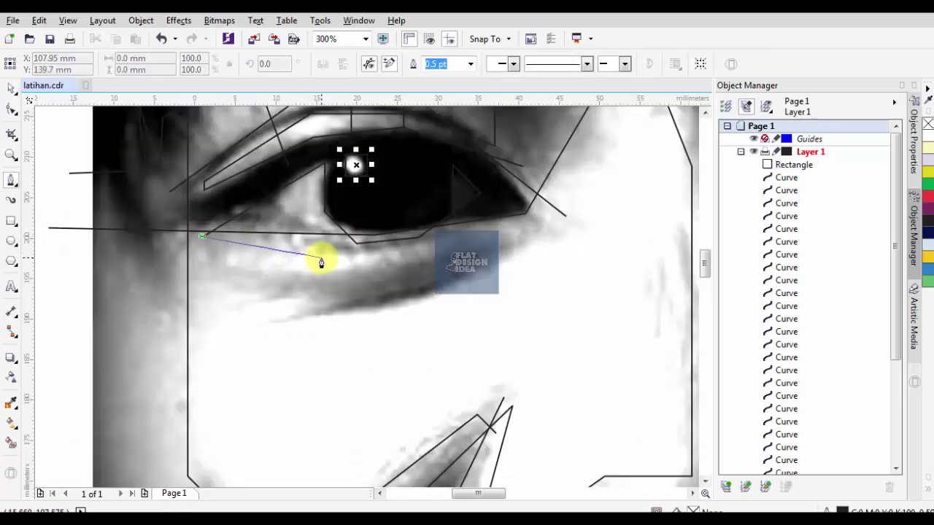
{"action": "left_click", "coordinate": [323, 256]}
{"action": "double_click", "coordinate": [520, 239]}
Trace the lit eye's bag from the inner corner along its lower edge, then down the outer cheek and across to the upper lip
{"action": "left_click", "coordinate": [518, 194]}
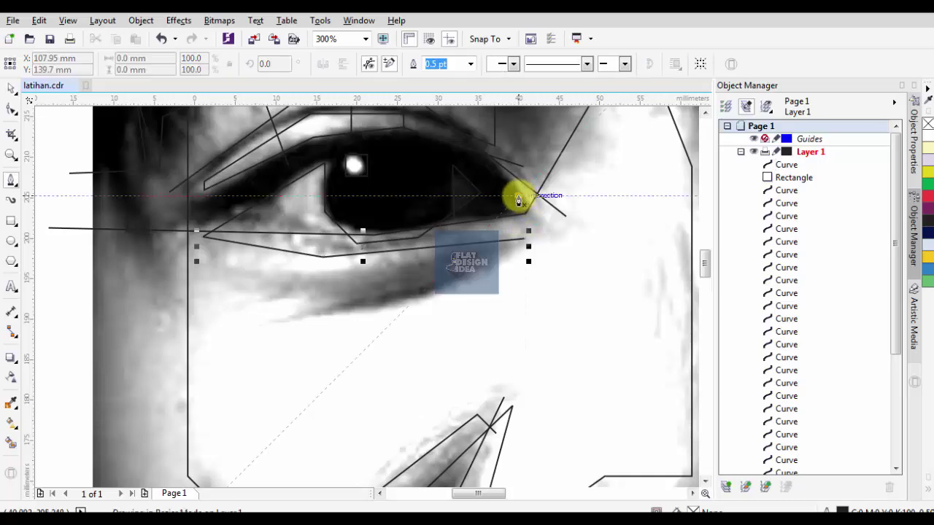
{"action": "left_click", "coordinate": [542, 216]}
{"action": "left_click", "coordinate": [540, 239]}
{"action": "left_click", "coordinate": [340, 324]}
{"action": "left_click", "coordinate": [176, 270]}
{"action": "scroll", "coordinate": [178, 271], "scroll_direction": "down", "scroll_amount": 4}
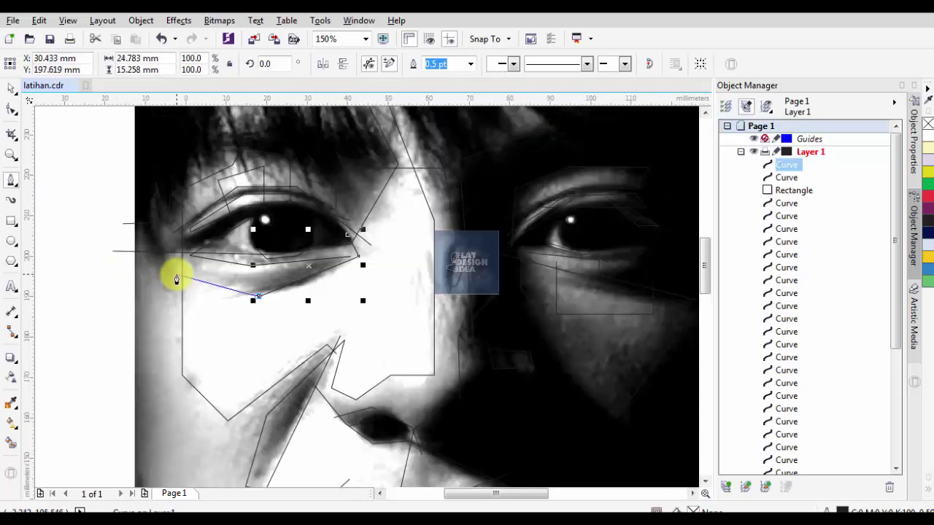
{"action": "scroll", "coordinate": [172, 332], "scroll_direction": "up", "scroll_amount": 2}
{"action": "left_click", "coordinate": [177, 205]}
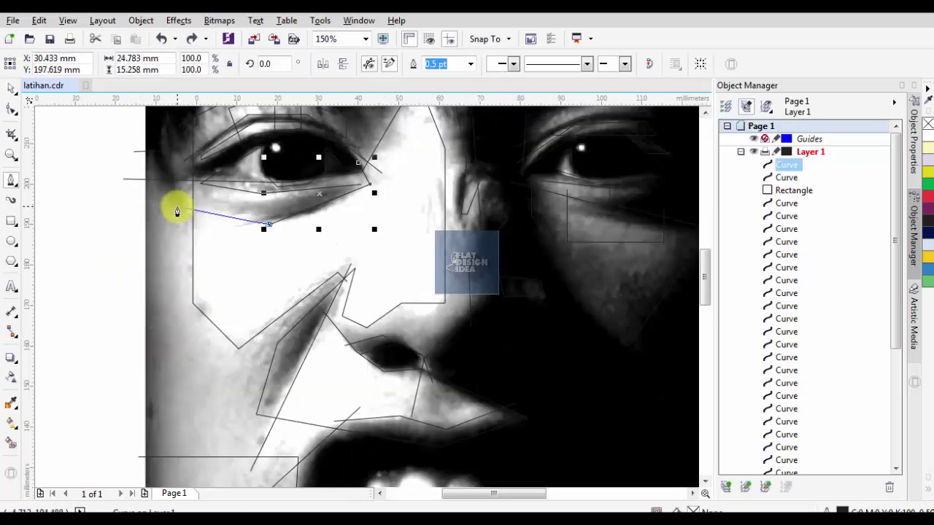
{"action": "left_click", "coordinate": [169, 389]}
{"action": "scroll", "coordinate": [130, 348], "scroll_direction": "up", "scroll_amount": 2}
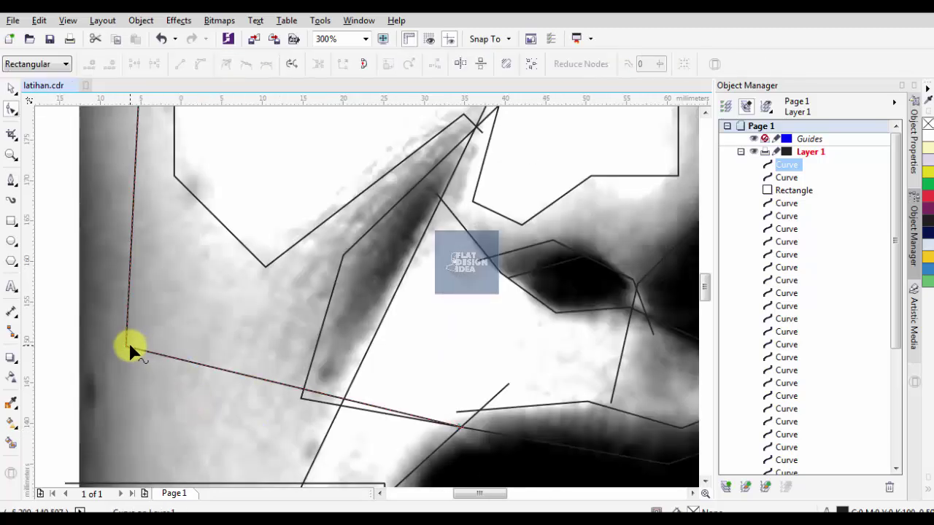
Move the lower eyelid curve's inner end node onto the side of the nose and draw a vertical line across the eye-corner curve ends
{"action": "scroll", "coordinate": [86, 333], "scroll_direction": "down", "scroll_amount": 4}
{"action": "scroll", "coordinate": [221, 230], "scroll_direction": "up", "scroll_amount": 2}
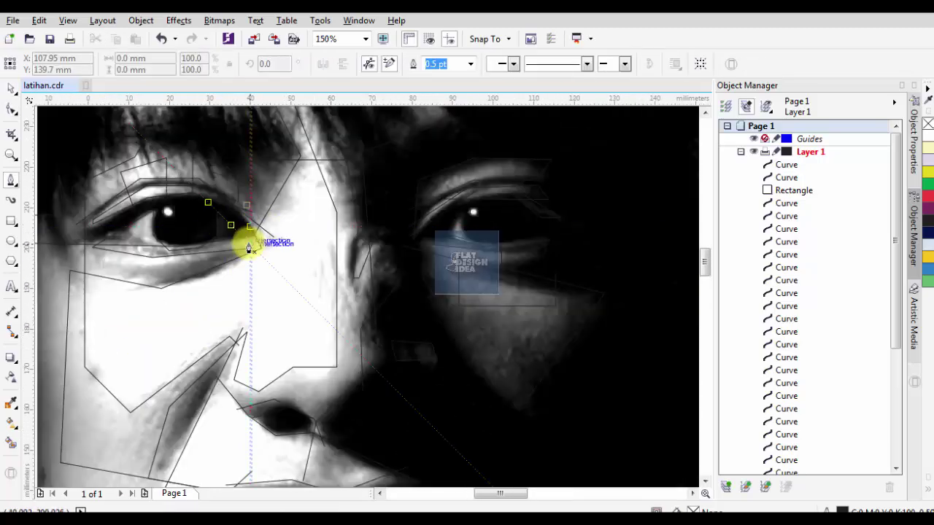
{"action": "key", "text": "F10"}
{"action": "scroll", "coordinate": [248, 248], "scroll_direction": "up", "scroll_amount": 1}
{"action": "left_click_drag", "start_coordinate": [258, 255], "coordinate": [299, 253]}
{"action": "key", "text": "F5"}
{"action": "left_click", "coordinate": [297, 199]}
{"action": "double_click", "coordinate": [297, 273]}
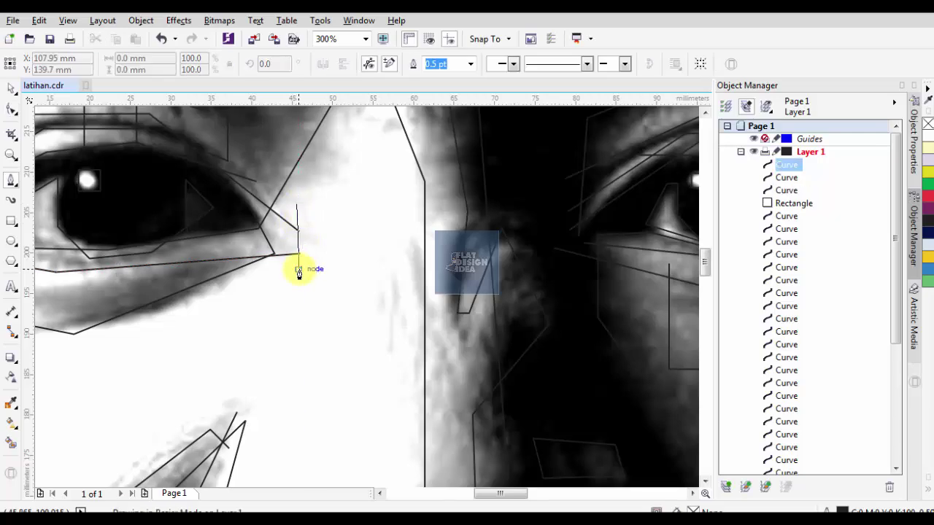
Draw a straight diagonal line across the lit eye's bag, from below the inner corner down toward the outer cheek
{"action": "scroll", "coordinate": [183, 275], "scroll_direction": "down", "scroll_amount": 1}
{"action": "scroll", "coordinate": [175, 267], "scroll_direction": "up", "scroll_amount": 1}
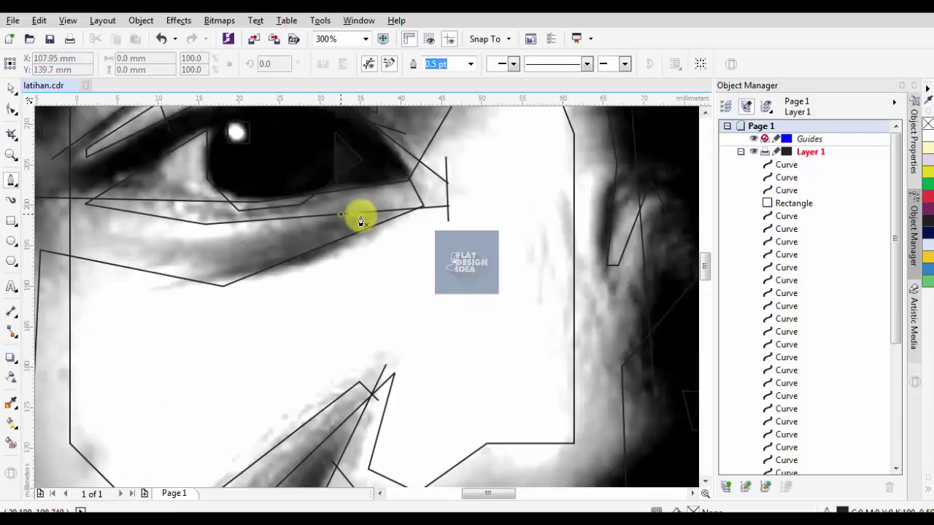
{"action": "left_click", "coordinate": [378, 204]}
{"action": "double_click", "coordinate": [143, 281]}
Draw an open curve about 19 × 4 mm below the lower eyelid rim, slanting down and then running horizontally across the eye bag
{"action": "left_click", "coordinate": [151, 216]}
{"action": "left_click", "coordinate": [162, 237]}
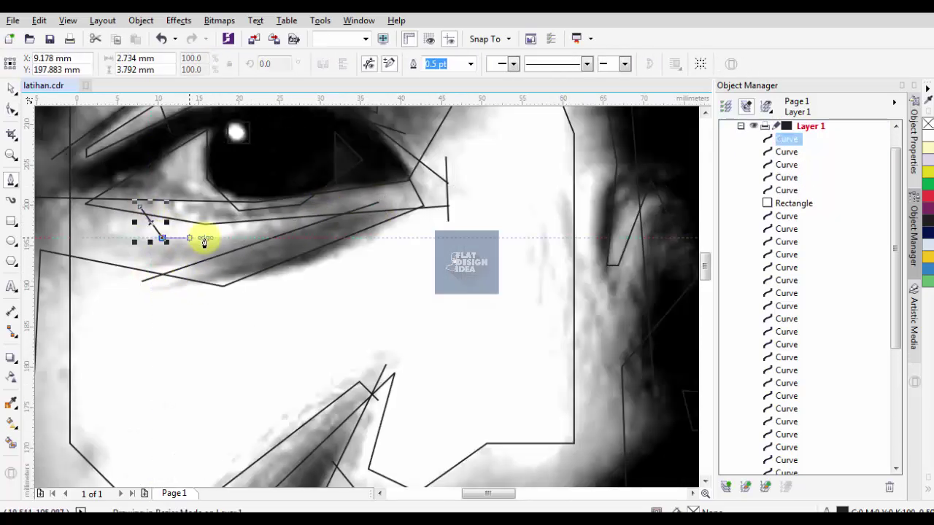
{"action": "double_click", "coordinate": [294, 237]}
{"action": "key", "text": "F10"}
{"action": "key", "text": "F5"}
Trace the edges of the forehead highlight between the hair strands above the shaded eye
{"action": "scroll", "coordinate": [234, 270], "scroll_direction": "down", "scroll_amount": 2}
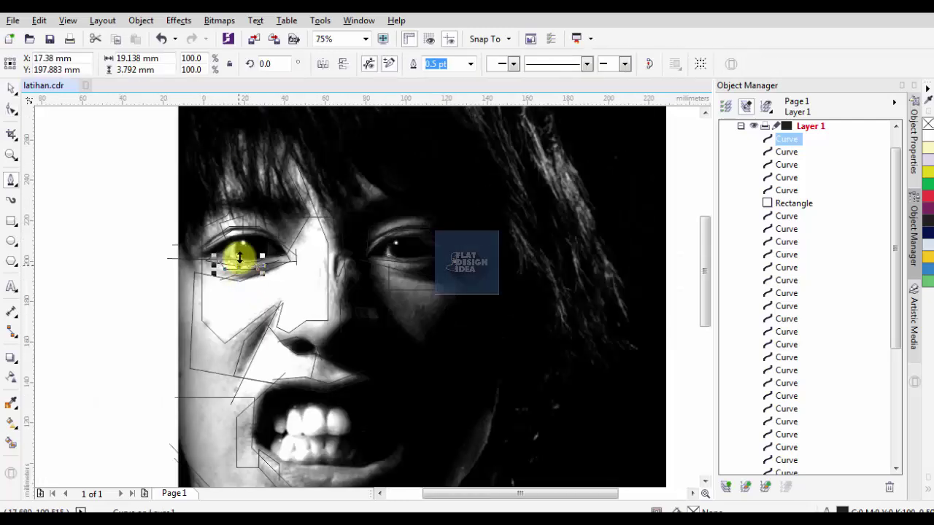
{"action": "scroll", "coordinate": [390, 211], "scroll_direction": "up", "scroll_amount": 2}
{"action": "left_click", "coordinate": [364, 216]}
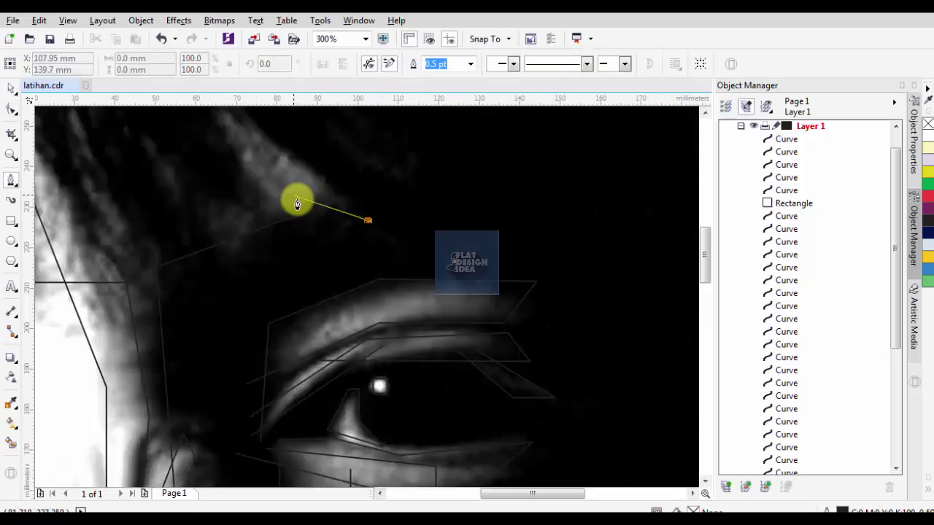
{"action": "left_click", "coordinate": [234, 125]}
{"action": "left_click", "coordinate": [279, 235]}
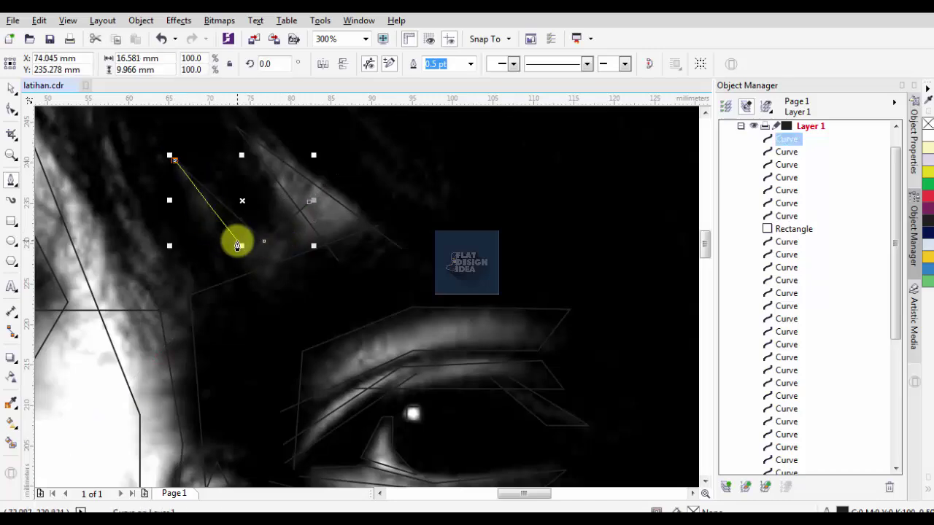
Trace the hair strand shapes from the forehead highlight above the shaded eye to the fringe above the nose bridge, about 32 × 37 mm
{"action": "scroll", "coordinate": [218, 277], "scroll_direction": "down", "scroll_amount": 3}
{"action": "scroll", "coordinate": [334, 387], "scroll_direction": "up", "scroll_amount": 6}
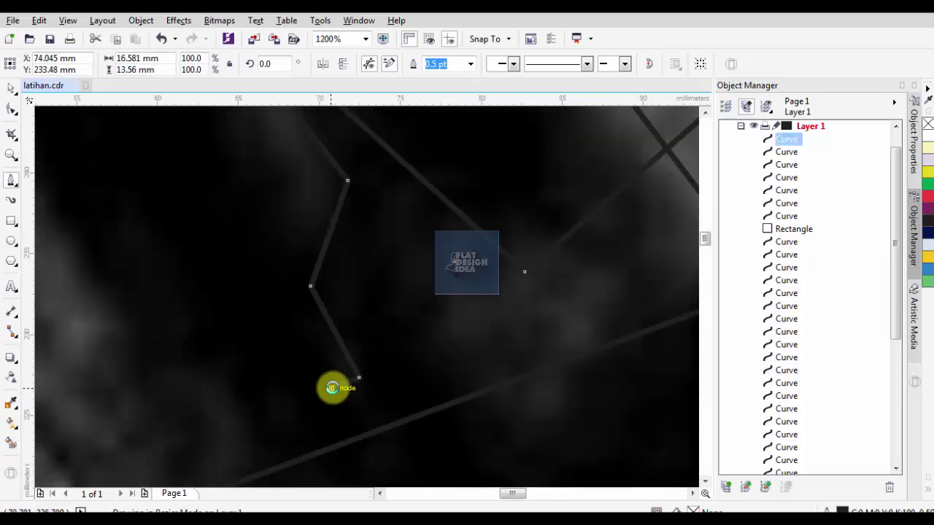
{"action": "scroll", "coordinate": [255, 270], "scroll_direction": "down", "scroll_amount": 7}
{"action": "scroll", "coordinate": [299, 380], "scroll_direction": "up", "scroll_amount": 2}
{"action": "scroll", "coordinate": [299, 380], "scroll_direction": "up", "scroll_amount": 5}
{"action": "scroll", "coordinate": [367, 428], "scroll_direction": "down", "scroll_amount": 5}
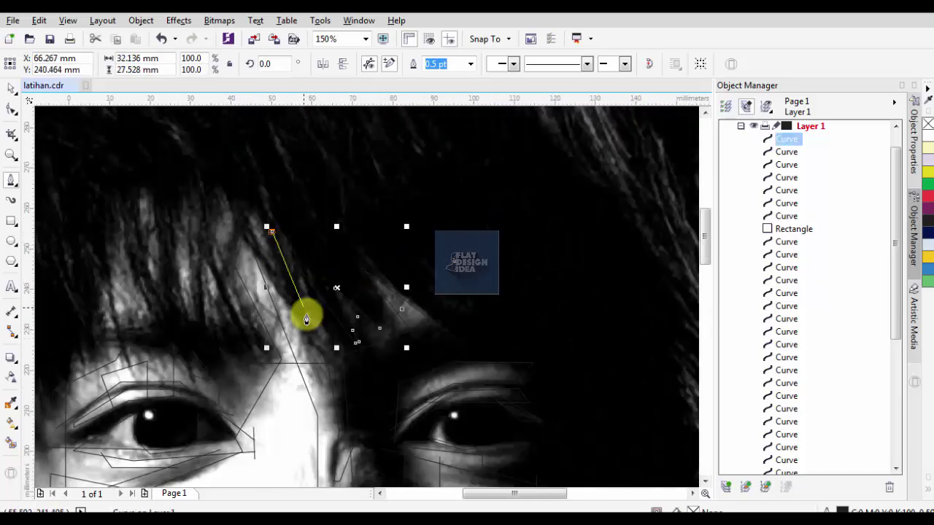
{"action": "scroll", "coordinate": [306, 317], "scroll_direction": "up", "scroll_amount": 3}
{"action": "scroll", "coordinate": [223, 267], "scroll_direction": "down", "scroll_amount": 2}
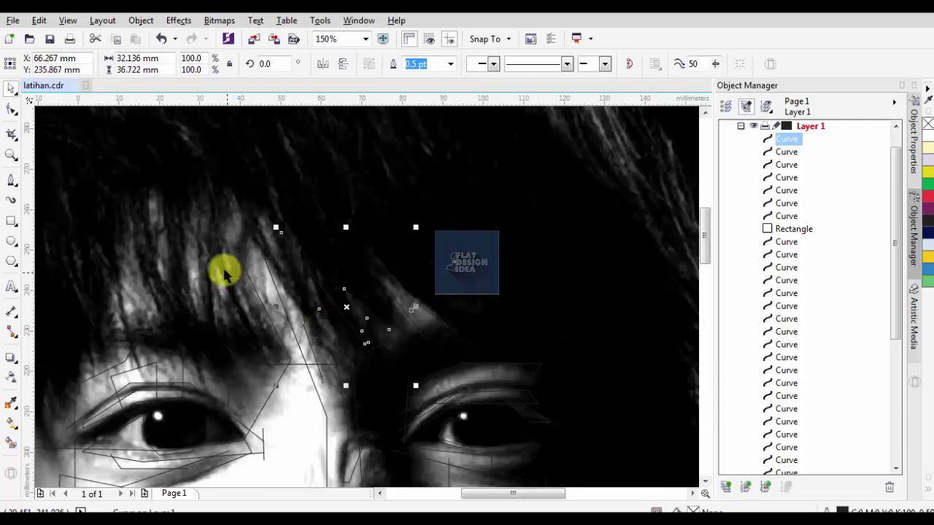
{"action": "scroll", "coordinate": [212, 225], "scroll_direction": "up", "scroll_amount": 2}
{"action": "scroll", "coordinate": [255, 337], "scroll_direction": "down", "scroll_amount": 2}
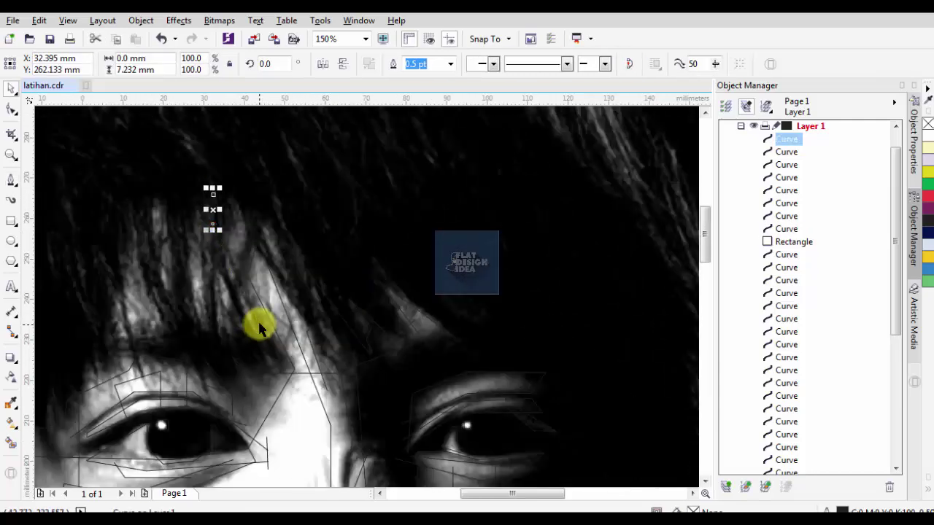
{"action": "key", "text": "ctrl+z"}
Trace the dark hair strands around the upper end of the forehead highlight with straight Pen segments
{"action": "scroll", "coordinate": [223, 229], "scroll_direction": "down", "scroll_amount": 2}
{"action": "scroll", "coordinate": [333, 254], "scroll_direction": "up", "scroll_amount": 3}
{"action": "left_click", "coordinate": [326, 340]}
{"action": "left_click", "coordinate": [289, 208]}
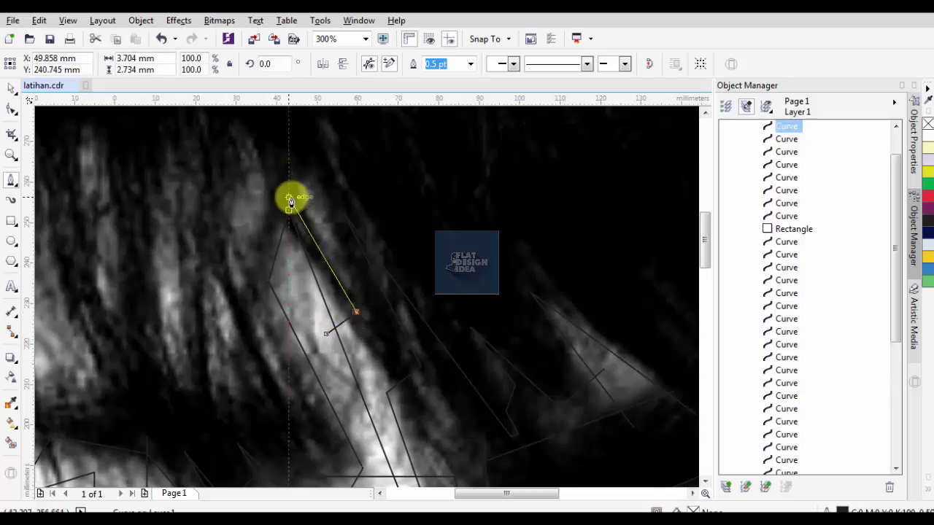
{"action": "scroll", "coordinate": [256, 152], "scroll_direction": "down", "scroll_amount": 2}
{"action": "scroll", "coordinate": [283, 283], "scroll_direction": "up", "scroll_amount": 2}
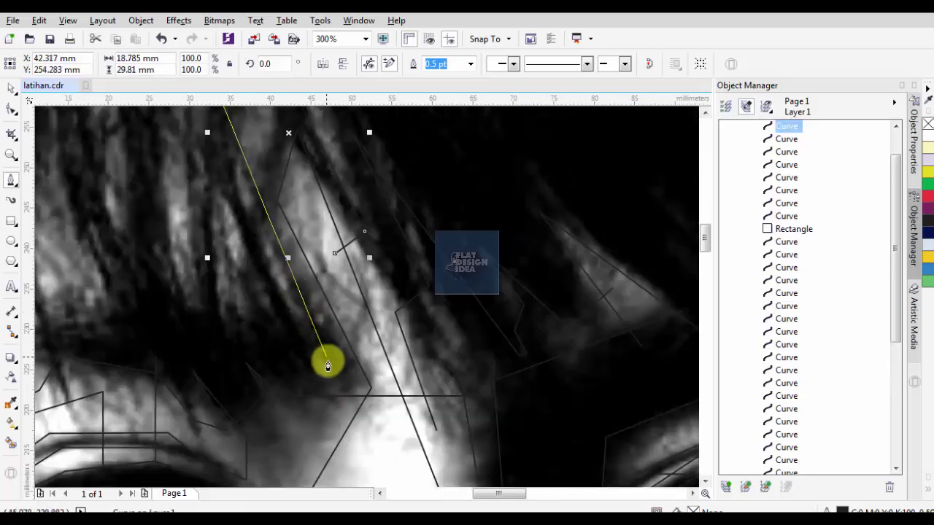
Trace the outermost lit strand group of the fringe above the lit eye as a jagged curve about 14 × 32 mm
{"action": "scroll", "coordinate": [349, 409], "scroll_direction": "down", "scroll_amount": 2}
{"action": "left_click", "coordinate": [162, 174]}
{"action": "left_click", "coordinate": [163, 208]}
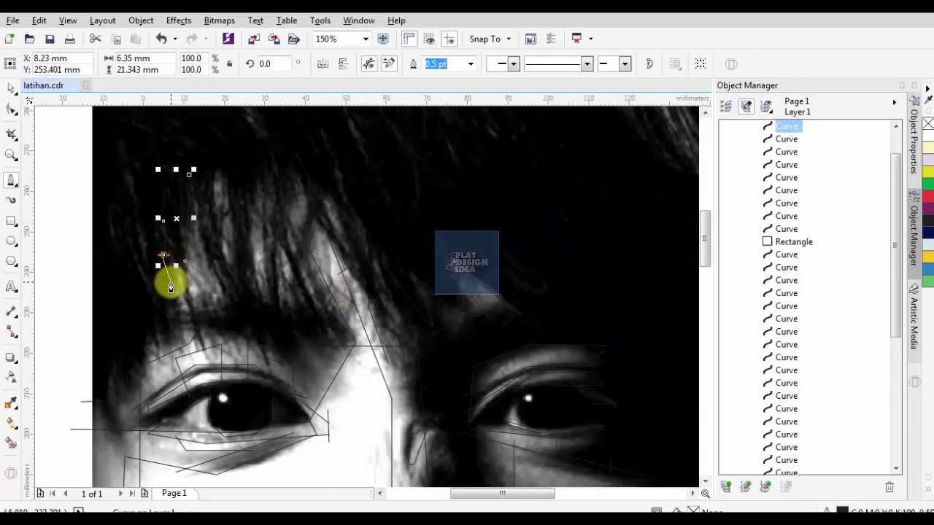
{"action": "scroll", "coordinate": [168, 275], "scroll_direction": "up", "scroll_amount": 2}
{"action": "left_click", "coordinate": [267, 327]}
{"action": "scroll", "coordinate": [267, 327], "scroll_direction": "down", "scroll_amount": 2}
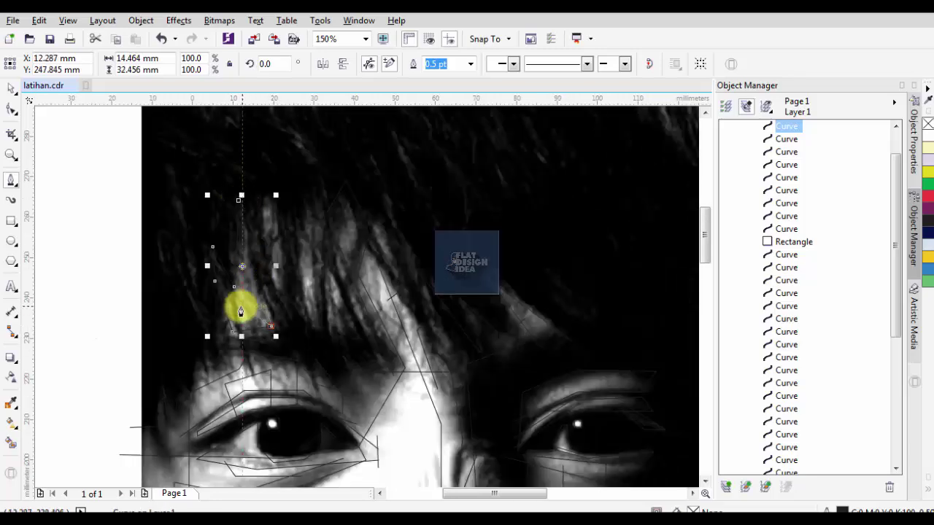
Trace the neighbouring narrow fringe highlight as a closed sliver tapering down toward the eyebrow
{"action": "scroll", "coordinate": [241, 311], "scroll_direction": "up", "scroll_amount": 2}
{"action": "scroll", "coordinate": [348, 390], "scroll_direction": "left", "scroll_amount": 2}
{"action": "left_click", "coordinate": [350, 125]}
{"action": "left_click", "coordinate": [327, 171]}
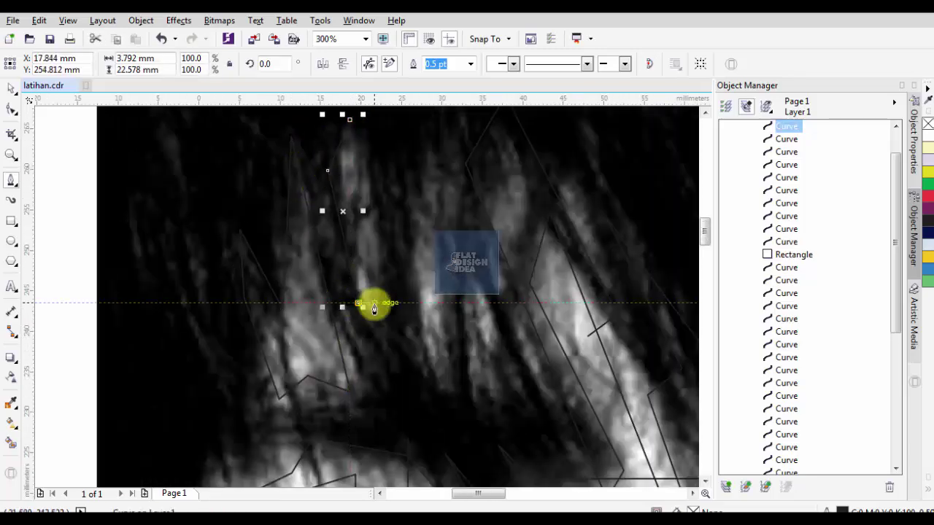
{"action": "left_click", "coordinate": [402, 375]}
{"action": "left_click", "coordinate": [353, 124]}
Trace the wide lit strand group in the middle of the fringe as a curve about 17 × 33 mm
{"action": "left_click", "coordinate": [408, 155]}
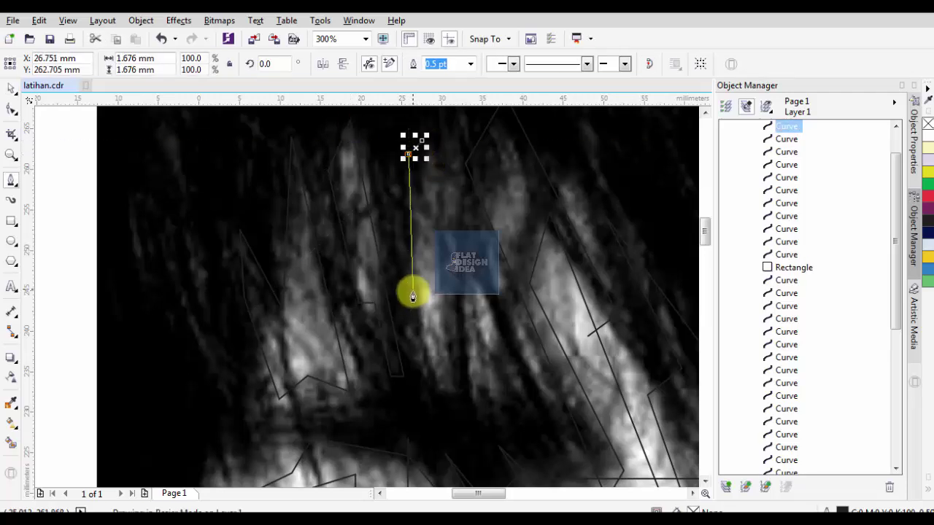
{"action": "left_click", "coordinate": [417, 328]}
{"action": "left_click", "coordinate": [453, 395]}
{"action": "left_click", "coordinate": [475, 400]}
{"action": "left_click", "coordinate": [546, 413]}
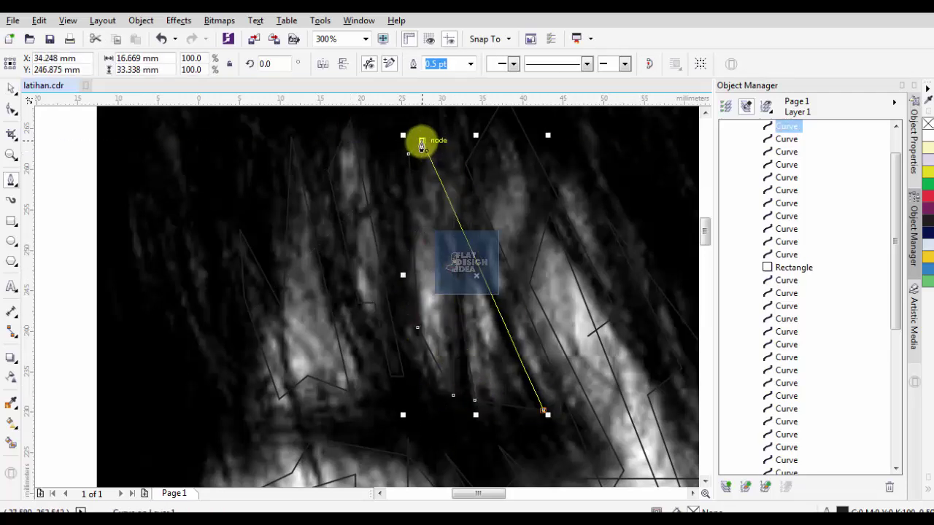
Trace the dark gaps between the middle fringe strands: a curve about 14 × 33 mm and a thin closed sliver beside it
{"action": "left_click", "coordinate": [330, 132]}
{"action": "left_click", "coordinate": [367, 290]}
{"action": "left_click", "coordinate": [448, 401]}
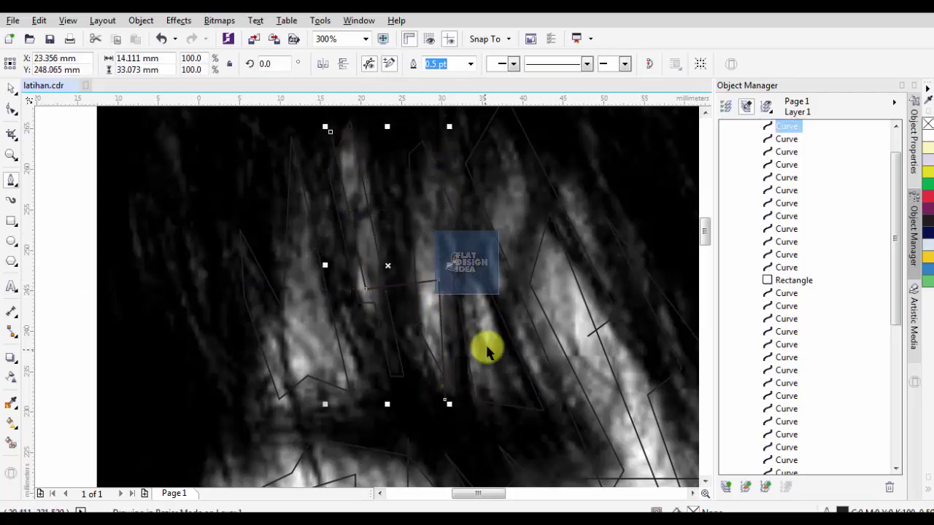
{"action": "left_click", "coordinate": [467, 249]}
{"action": "left_click", "coordinate": [494, 401]}
{"action": "left_click", "coordinate": [507, 426]}
{"action": "left_click", "coordinate": [467, 248]}
Trace the dark hair shape along the outer edge of the fringe as a curve about 21 × 27 mm
{"action": "left_click", "coordinate": [327, 238]}
{"action": "left_click", "coordinate": [300, 273]}
{"action": "left_click", "coordinate": [300, 333]}
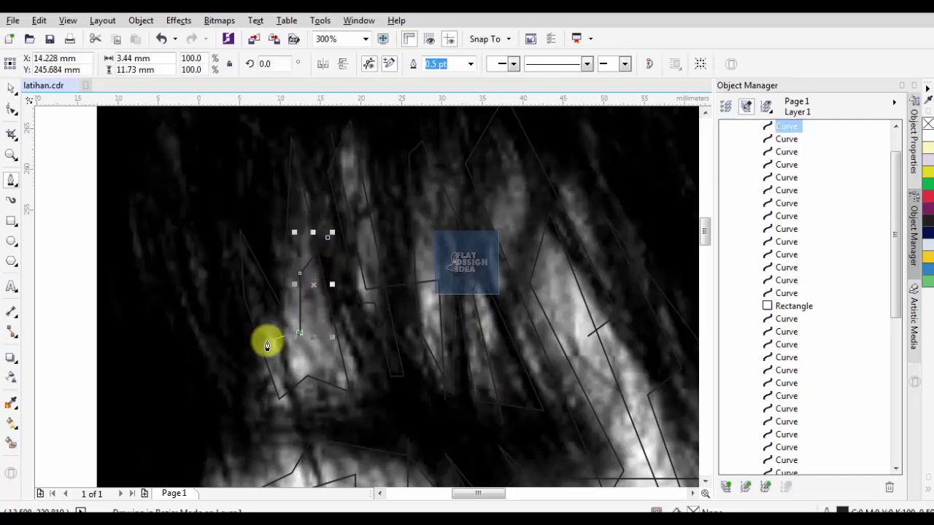
{"action": "left_click", "coordinate": [230, 351]}
{"action": "left_click", "coordinate": [175, 135]}
{"action": "left_click", "coordinate": [157, 135]}
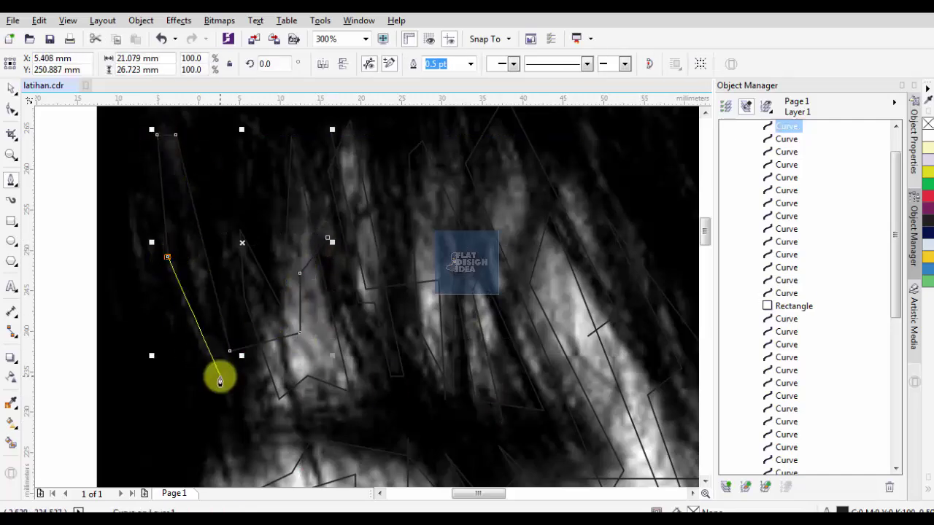
{"action": "scroll", "coordinate": [230, 265], "scroll_direction": "down", "scroll_amount": 2}
Trace the inner lit lock of the long side hair, from the crown down beside the shaded eye, about 53 × 101 mm
{"action": "scroll", "coordinate": [317, 261], "scroll_direction": "down", "scroll_amount": 1}
{"action": "scroll", "coordinate": [261, 121], "scroll_direction": "up", "scroll_amount": 1}
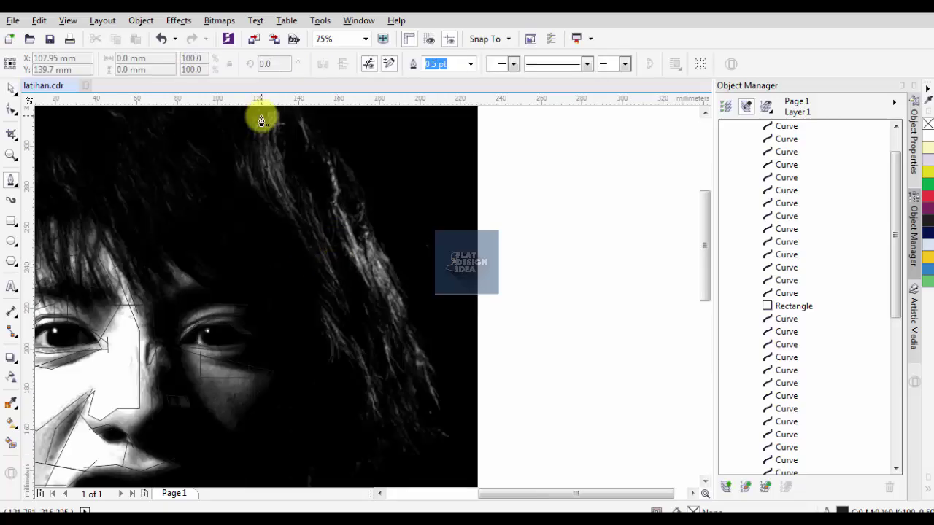
{"action": "left_click", "coordinate": [261, 120]}
{"action": "scroll", "coordinate": [277, 248], "scroll_direction": "up", "scroll_amount": 1}
{"action": "left_click", "coordinate": [285, 204]}
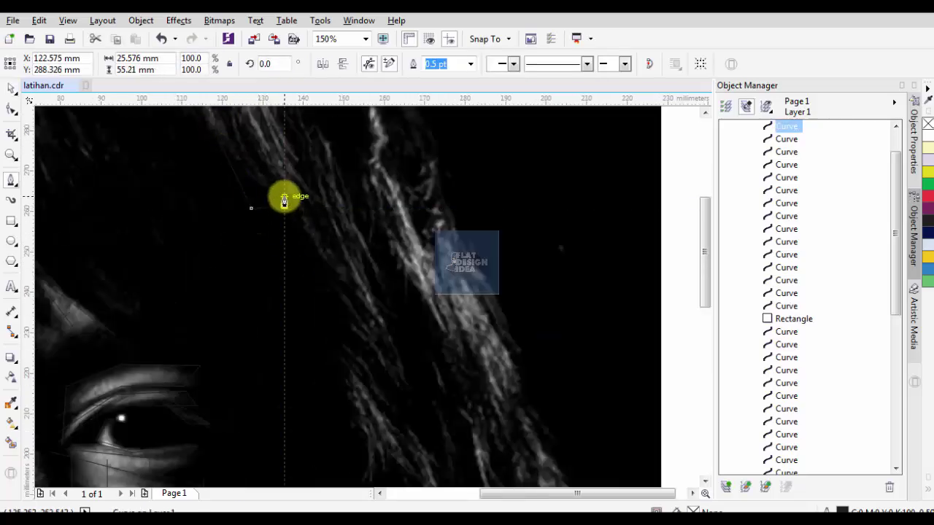
{"action": "scroll", "coordinate": [285, 199], "scroll_direction": "down", "scroll_amount": 1}
{"action": "left_click", "coordinate": [344, 294]}
{"action": "scroll", "coordinate": [283, 188], "scroll_direction": "up", "scroll_amount": 1}
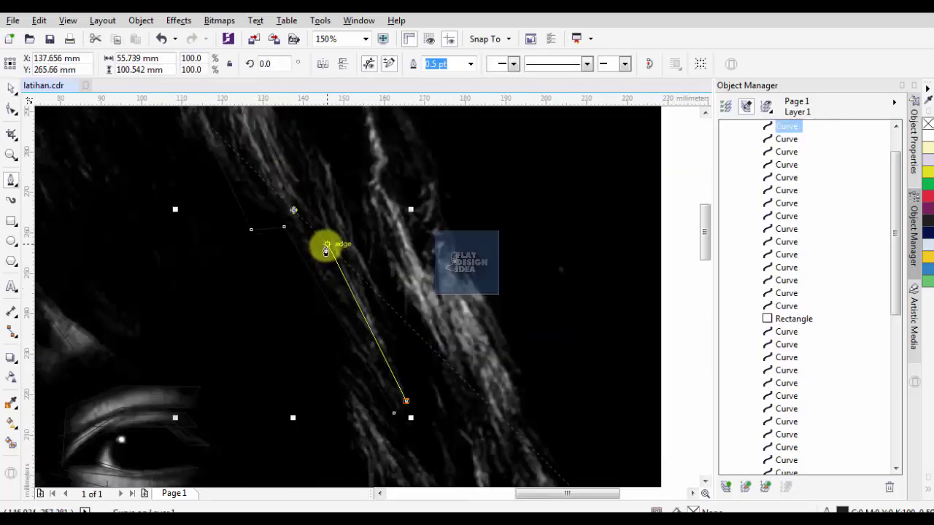
{"action": "left_click", "coordinate": [373, 306]}
{"action": "scroll", "coordinate": [373, 306], "scroll_direction": "down", "scroll_amount": 1}
{"action": "scroll", "coordinate": [335, 206], "scroll_direction": "up", "scroll_amount": 1}
{"action": "left_click", "coordinate": [286, 141]}
{"action": "scroll", "coordinate": [310, 240], "scroll_direction": "down", "scroll_amount": 1}
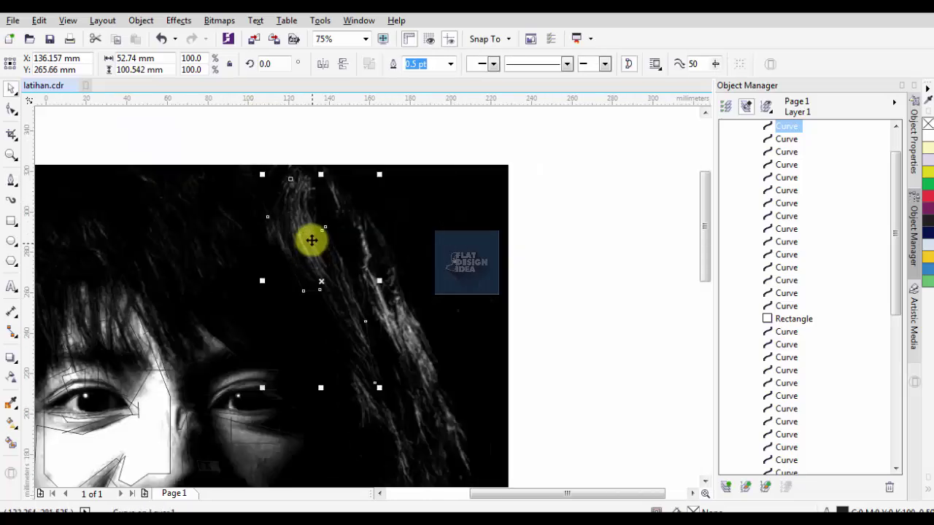
Trace the inner edge of the outer side lock from the crown down to its lowest tips, about 82 × 171 mm
{"action": "scroll", "coordinate": [306, 198], "scroll_direction": "up", "scroll_amount": 1}
{"action": "left_click", "coordinate": [275, 214]}
{"action": "scroll", "coordinate": [354, 344], "scroll_direction": "down", "scroll_amount": 1}
{"action": "scroll", "coordinate": [354, 344], "scroll_direction": "up", "scroll_amount": 1}
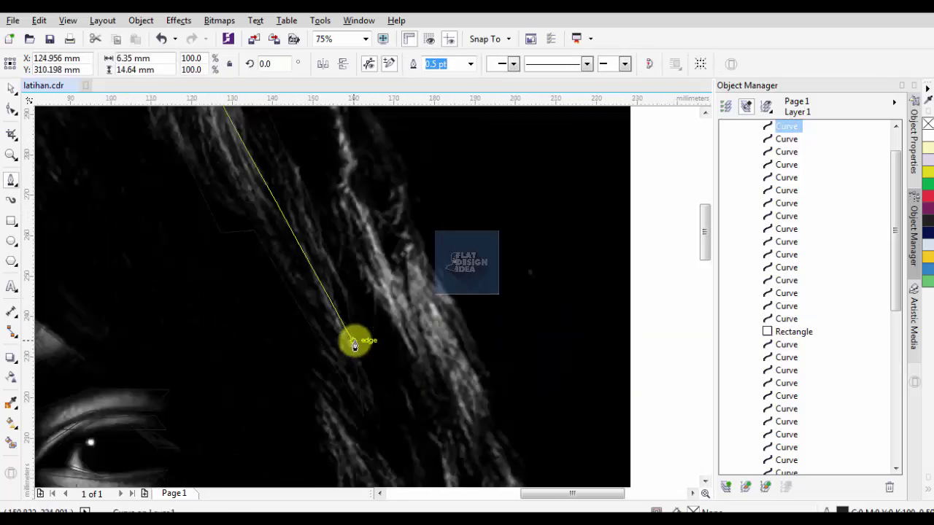
{"action": "scroll", "coordinate": [305, 246], "scroll_direction": "up", "scroll_amount": 1}
{"action": "left_click", "coordinate": [306, 248]}
{"action": "scroll", "coordinate": [438, 369], "scroll_direction": "down", "scroll_amount": 1}
{"action": "scroll", "coordinate": [437, 365], "scroll_direction": "down", "scroll_amount": 1}
{"action": "scroll", "coordinate": [429, 356], "scroll_direction": "up", "scroll_amount": 1}
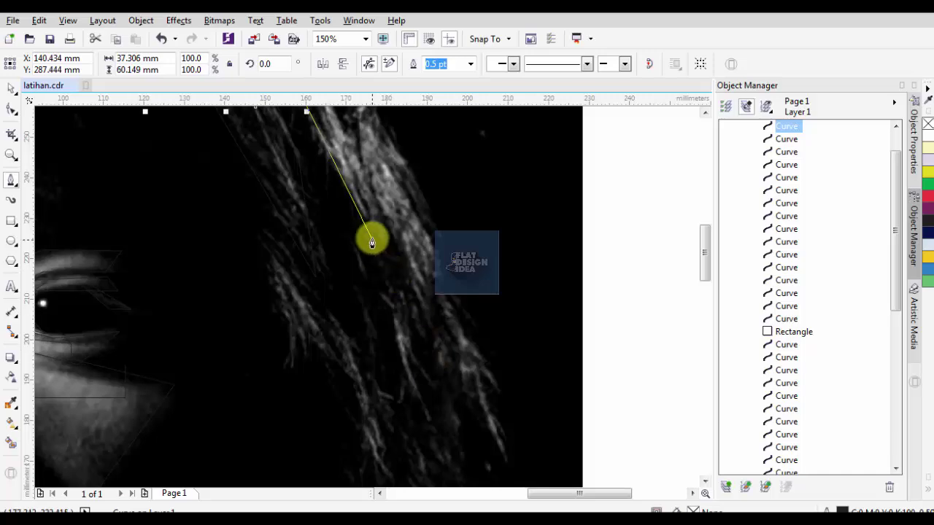
{"action": "left_click", "coordinate": [386, 291]}
{"action": "scroll", "coordinate": [386, 291], "scroll_direction": "down", "scroll_amount": 1}
{"action": "scroll", "coordinate": [388, 369], "scroll_direction": "up", "scroll_amount": 1}
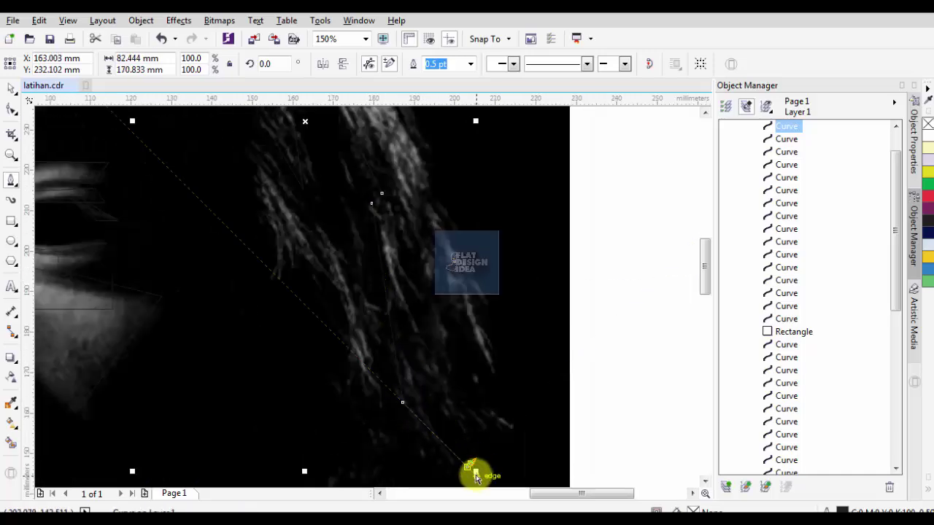
{"action": "left_click", "coordinate": [472, 471]}
Continue the curve back up the outer edge of the side lock and finish it near the crown
{"action": "scroll", "coordinate": [467, 463], "scroll_direction": "up", "scroll_amount": 1}
{"action": "scroll", "coordinate": [463, 459], "scroll_direction": "down", "scroll_amount": 1}
{"action": "scroll", "coordinate": [458, 297], "scroll_direction": "down", "scroll_amount": 1}
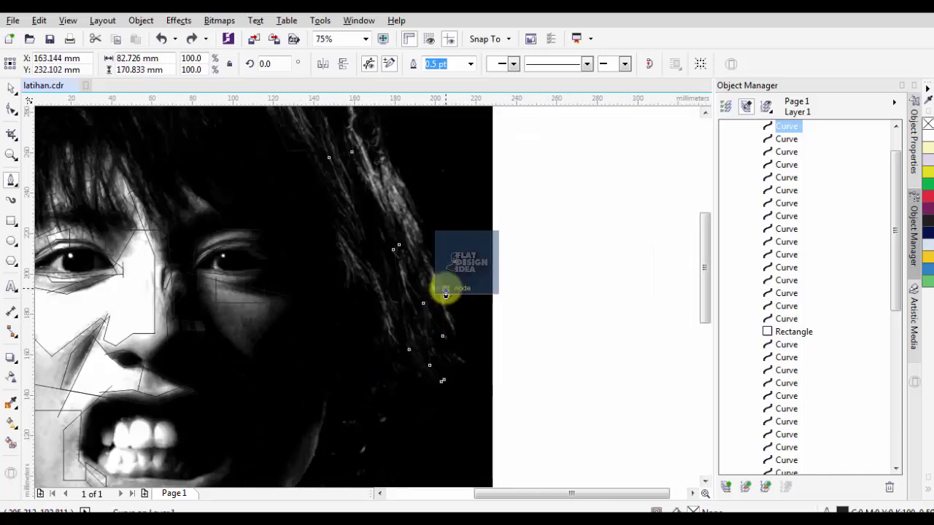
{"action": "scroll", "coordinate": [445, 286], "scroll_direction": "up", "scroll_amount": 2}
{"action": "scroll", "coordinate": [457, 261], "scroll_direction": "down", "scroll_amount": 3}
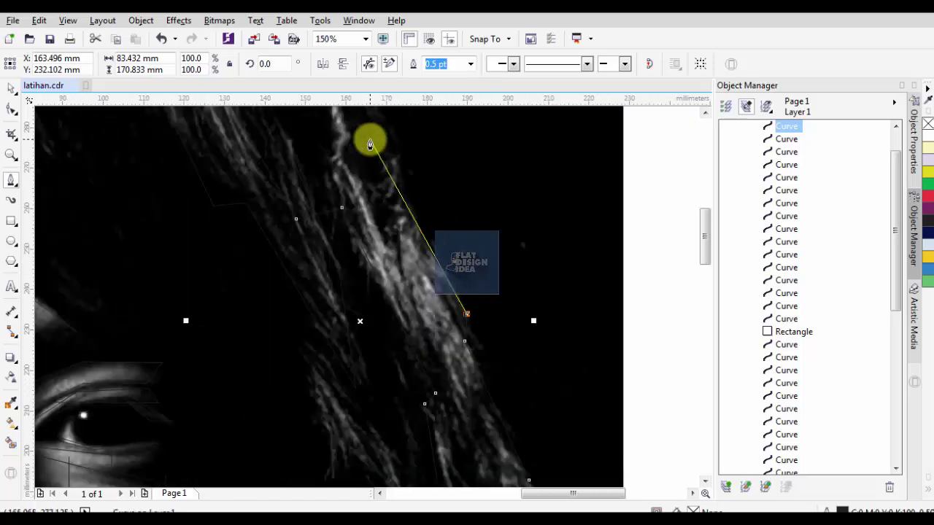
{"action": "scroll", "coordinate": [368, 162], "scroll_direction": "up", "scroll_amount": 1}
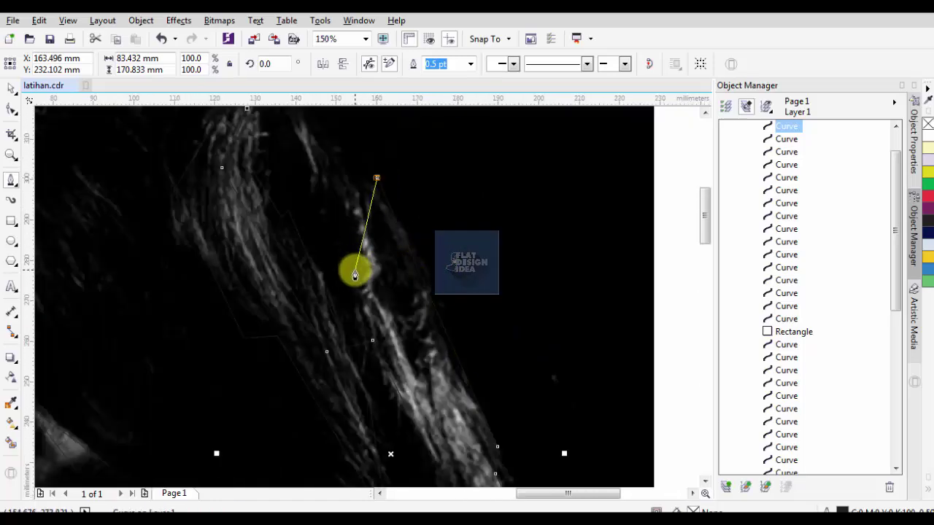
{"action": "scroll", "coordinate": [358, 261], "scroll_direction": "up", "scroll_amount": 1}
{"action": "scroll", "coordinate": [328, 217], "scroll_direction": "down", "scroll_amount": 1}
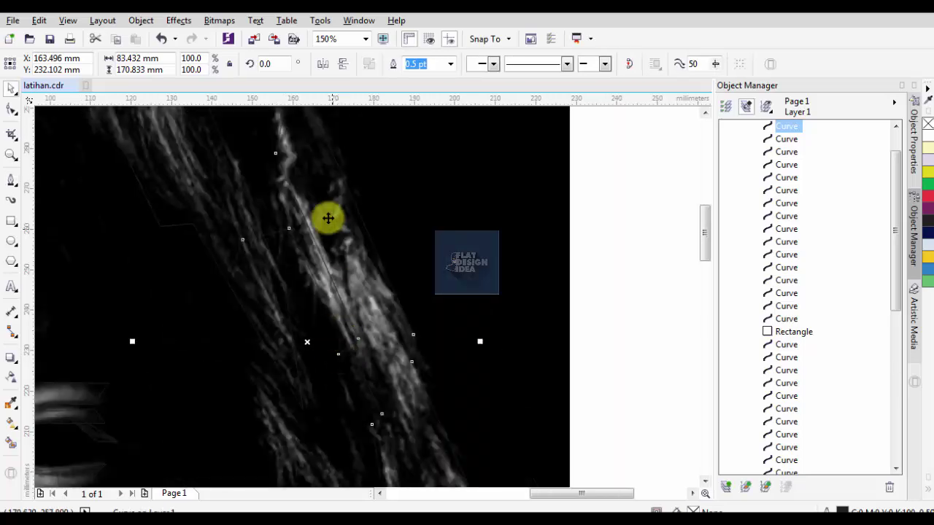
Trace the bright streak inside the outer side lock with a curve about 50 × 73 mm
{"action": "left_click", "coordinate": [299, 193]}
{"action": "scroll", "coordinate": [348, 294], "scroll_direction": "down", "scroll_amount": 1}
{"action": "scroll", "coordinate": [351, 270], "scroll_direction": "up", "scroll_amount": 1}
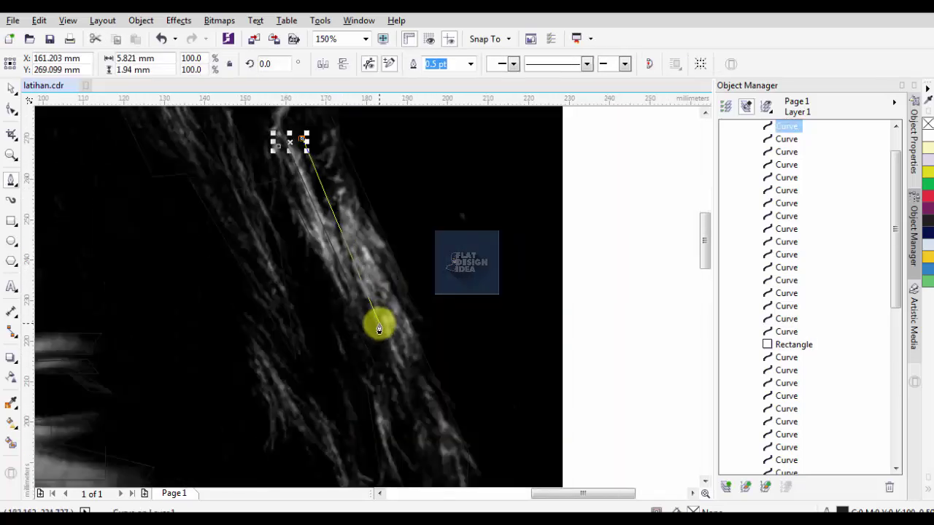
{"action": "left_click", "coordinate": [387, 344]}
{"action": "scroll", "coordinate": [399, 340], "scroll_direction": "down", "scroll_amount": 1}
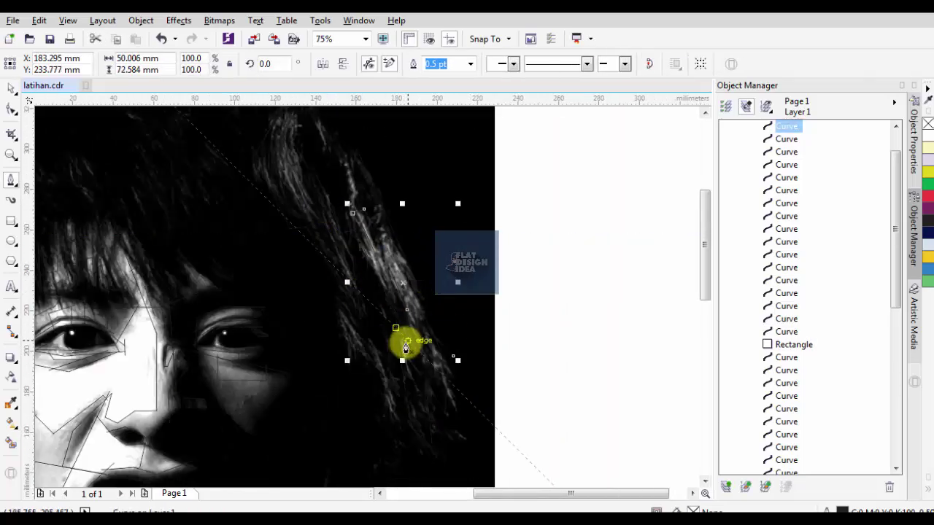
Give the selected side-hair curves a yellow outline and clear the selection
{"action": "scroll", "coordinate": [376, 264], "scroll_direction": "down", "scroll_amount": 1}
{"action": "key", "text": "space"}
{"action": "right_click", "coordinate": [928, 172]}
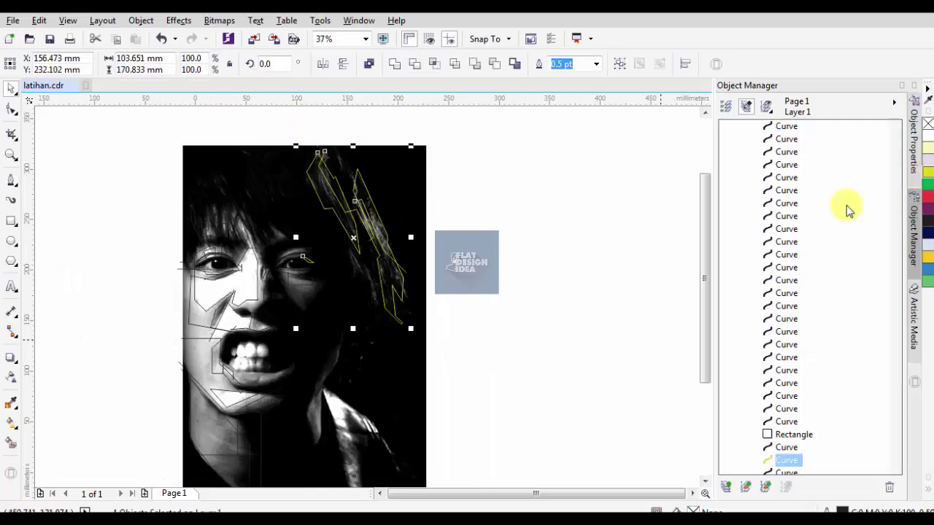
{"action": "key", "text": "Escape"}
Trace the lower strands of the inner side lock beside the shaded cheek as a curve about 43 × 83 mm
{"action": "scroll", "coordinate": [341, 200], "scroll_direction": "up", "scroll_amount": 1}
{"action": "key", "text": "space"}
{"action": "scroll", "coordinate": [317, 239], "scroll_direction": "up", "scroll_amount": 1}
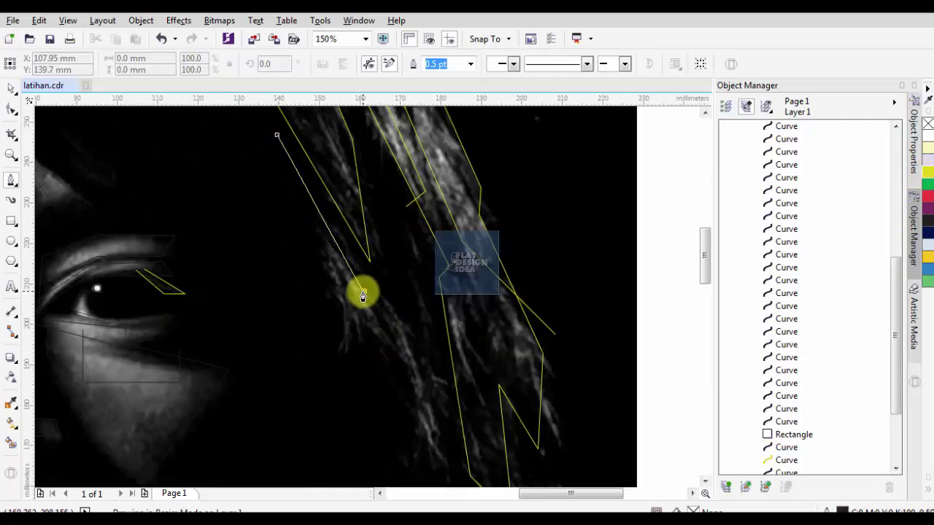
{"action": "left_click", "coordinate": [362, 296]}
{"action": "left_click", "coordinate": [417, 323]}
{"action": "scroll", "coordinate": [417, 323], "scroll_direction": "down", "scroll_amount": 1}
{"action": "left_click", "coordinate": [434, 399]}
{"action": "scroll", "coordinate": [433, 399], "scroll_direction": "up", "scroll_amount": 1}
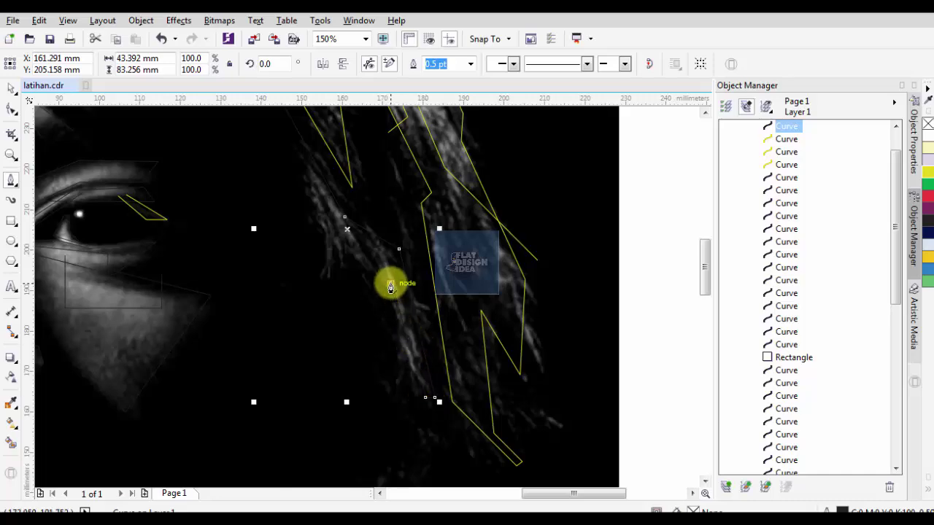
{"action": "scroll", "coordinate": [334, 245], "scroll_direction": "down", "scroll_amount": 1}
{"action": "scroll", "coordinate": [318, 252], "scroll_direction": "up", "scroll_amount": 1}
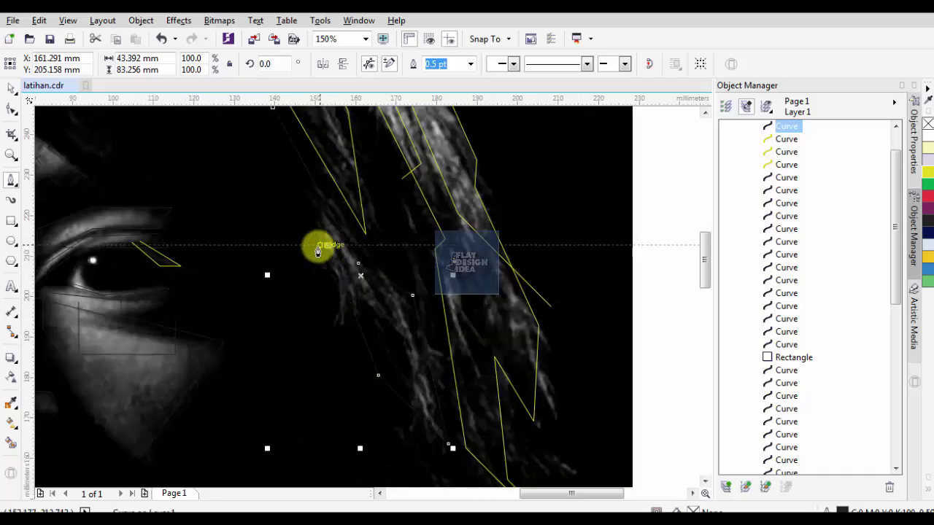
Trace the faint hair ends below the inner side lock down toward the jaw, about 17 × 91 mm
{"action": "left_click", "coordinate": [378, 255]}
{"action": "scroll", "coordinate": [380, 257], "scroll_direction": "down", "scroll_amount": 1}
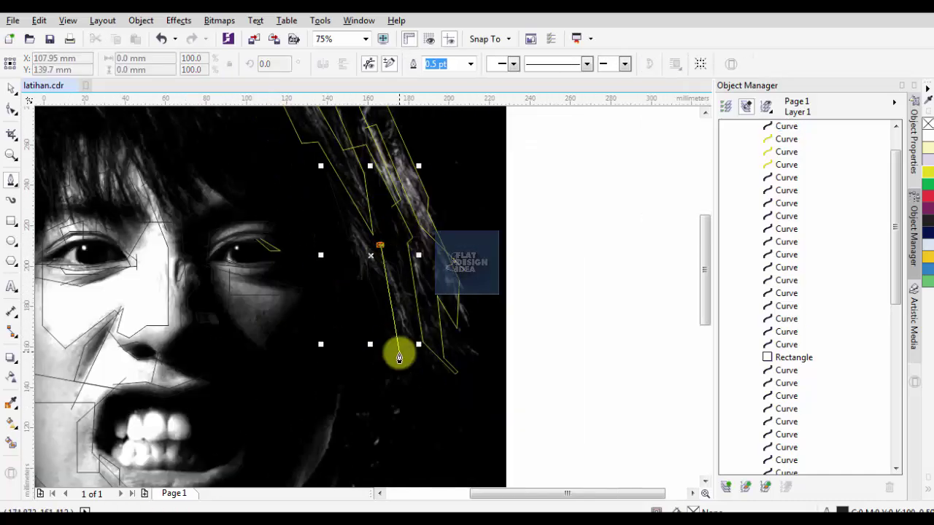
{"action": "scroll", "coordinate": [399, 358], "scroll_direction": "up", "scroll_amount": 1}
{"action": "left_click", "coordinate": [401, 360]}
{"action": "scroll", "coordinate": [400, 361], "scroll_direction": "down", "scroll_amount": 1}
{"action": "scroll", "coordinate": [396, 304], "scroll_direction": "down", "scroll_amount": 1}
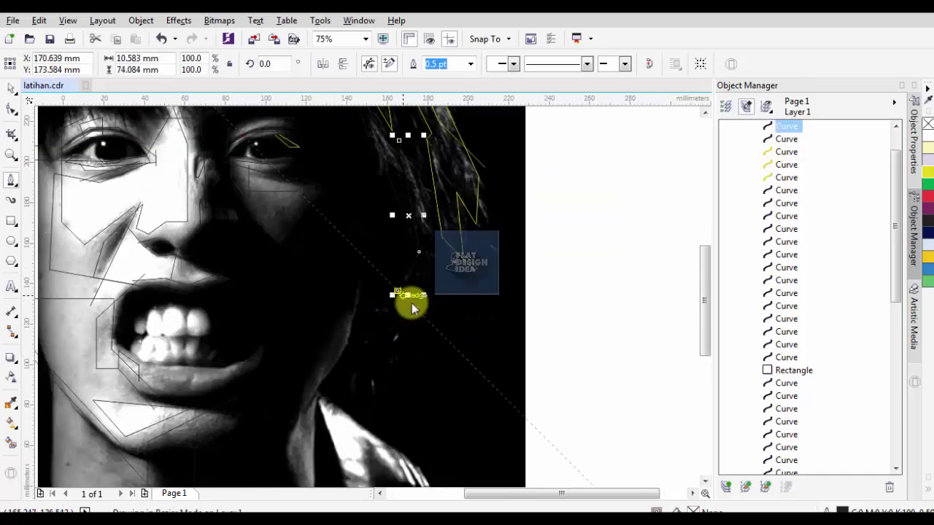
{"action": "left_click", "coordinate": [420, 326]}
{"action": "scroll", "coordinate": [430, 281], "scroll_direction": "up", "scroll_amount": 1}
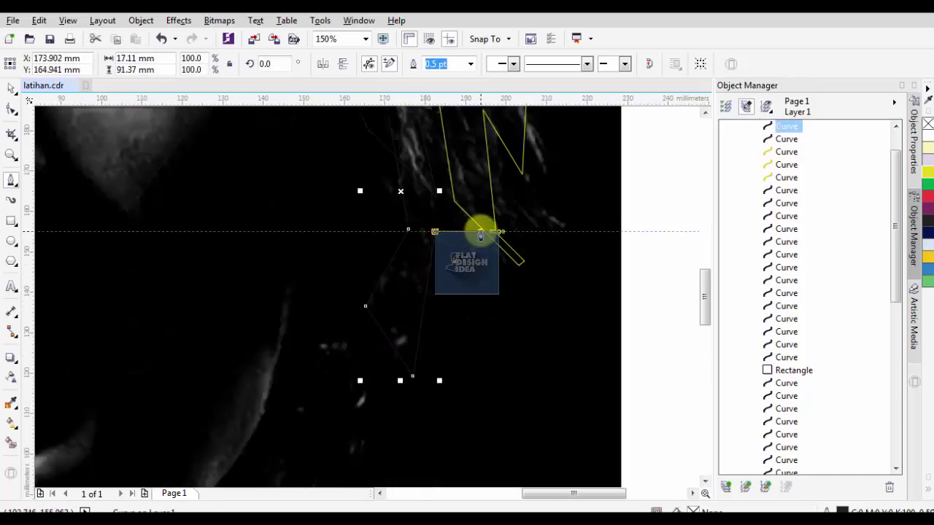
{"action": "scroll", "coordinate": [480, 234], "scroll_direction": "down", "scroll_amount": 1}
Trace around the small speckled hair highlights between the jaw and the collar, about 28 × 43 mm
{"action": "scroll", "coordinate": [375, 306], "scroll_direction": "up", "scroll_amount": 1}
{"action": "left_click", "coordinate": [377, 255]}
{"action": "left_click", "coordinate": [359, 287]}
{"action": "left_click", "coordinate": [391, 344]}
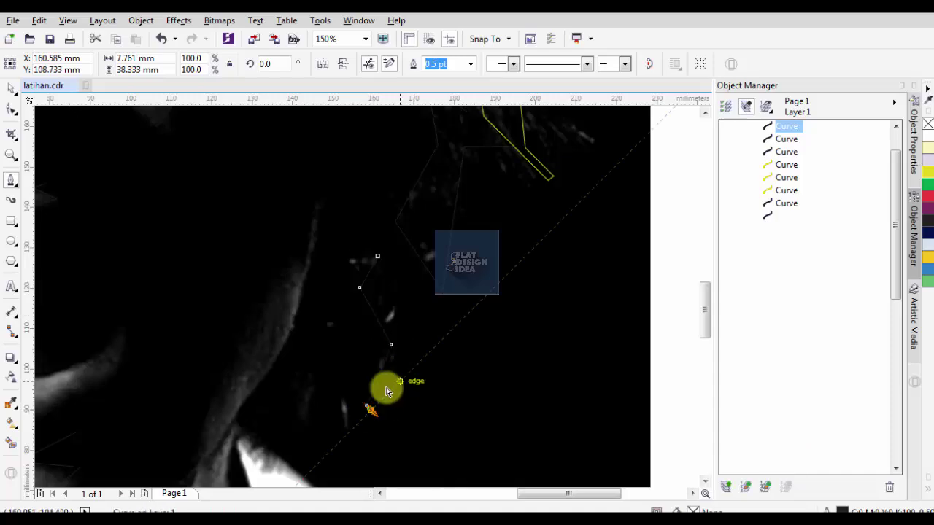
{"action": "left_click", "coordinate": [370, 410]}
{"action": "left_click", "coordinate": [360, 241]}
{"action": "left_click", "coordinate": [304, 382]}
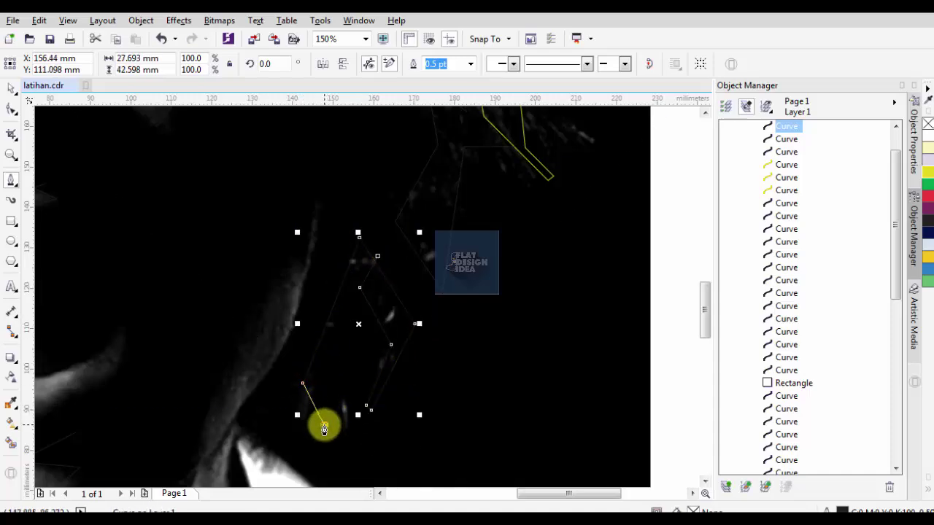
{"action": "scroll", "coordinate": [348, 219], "scroll_direction": "down", "scroll_amount": 2}
{"action": "key", "text": "Escape"}
Trace the lit jaw edge and the neck highlight below it as one curve about 52 × 127 mm
{"action": "scroll", "coordinate": [329, 324], "scroll_direction": "up", "scroll_amount": 1}
{"action": "scroll", "coordinate": [329, 324], "scroll_direction": "down", "scroll_amount": 1}
{"action": "scroll", "coordinate": [333, 202], "scroll_direction": "up", "scroll_amount": 1}
{"action": "left_click", "coordinate": [334, 200]}
{"action": "left_click", "coordinate": [315, 280]}
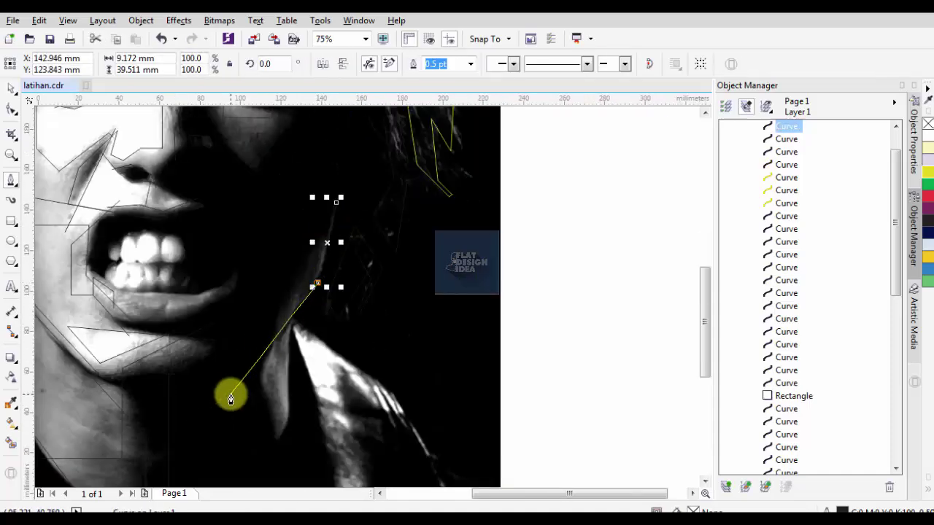
{"action": "left_click", "coordinate": [230, 390]}
{"action": "scroll", "coordinate": [273, 287], "scroll_direction": "down", "scroll_amount": 1}
{"action": "left_click", "coordinate": [271, 289]}
{"action": "scroll", "coordinate": [271, 289], "scroll_direction": "up", "scroll_amount": 1}
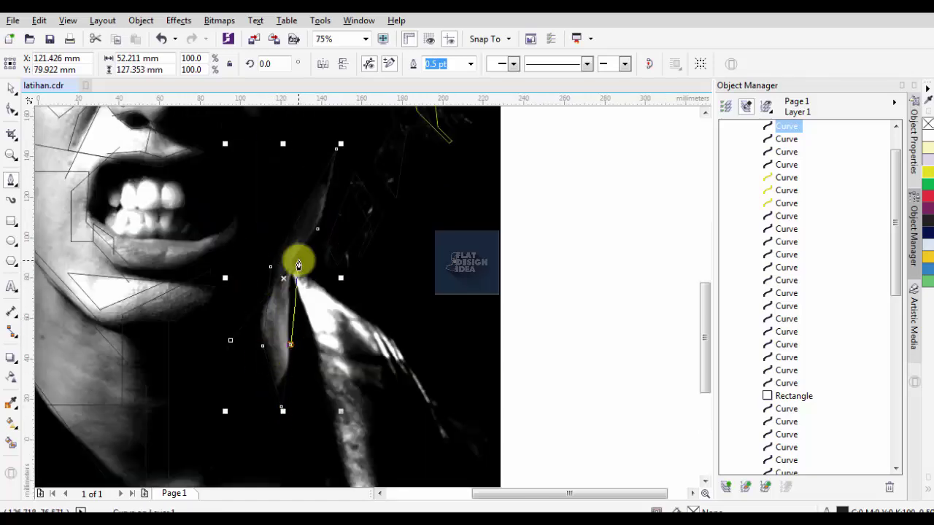
{"action": "left_click", "coordinate": [298, 267]}
Trace the bright collar highlight beside the neck, including its streaked outer fold, as a straight-segment curve about 71 × 112 mm
{"action": "scroll", "coordinate": [303, 292], "scroll_direction": "up", "scroll_amount": 1}
{"action": "left_click", "coordinate": [290, 278]}
{"action": "scroll", "coordinate": [290, 254], "scroll_direction": "down", "scroll_amount": 1}
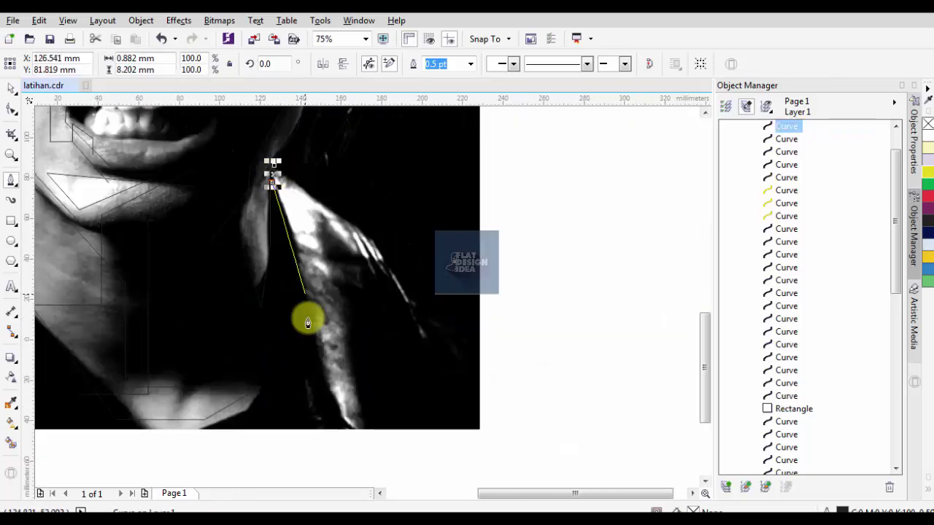
{"action": "left_click", "coordinate": [351, 350]}
{"action": "left_click", "coordinate": [349, 255]}
{"action": "left_click", "coordinate": [276, 169]}
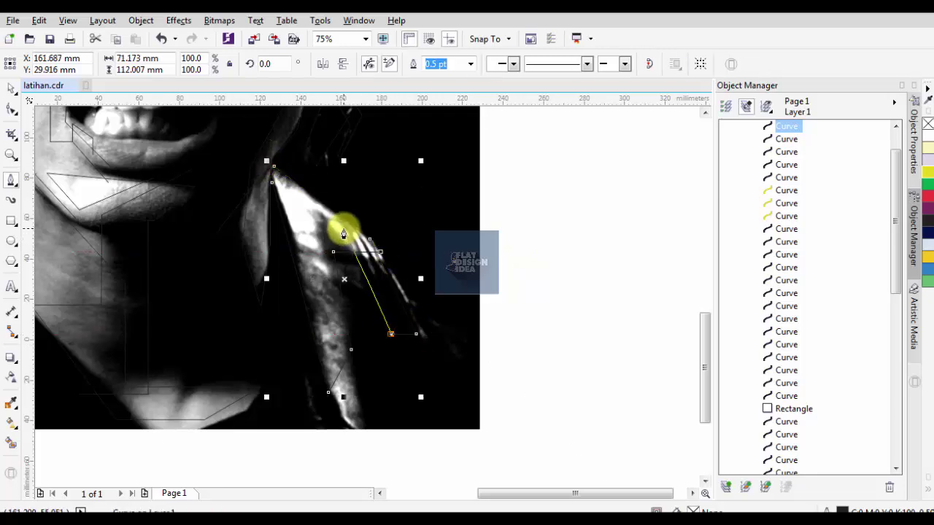
{"action": "scroll", "coordinate": [344, 233], "scroll_direction": "up", "scroll_amount": 1}
{"action": "scroll", "coordinate": [208, 235], "scroll_direction": "down", "scroll_amount": 3}
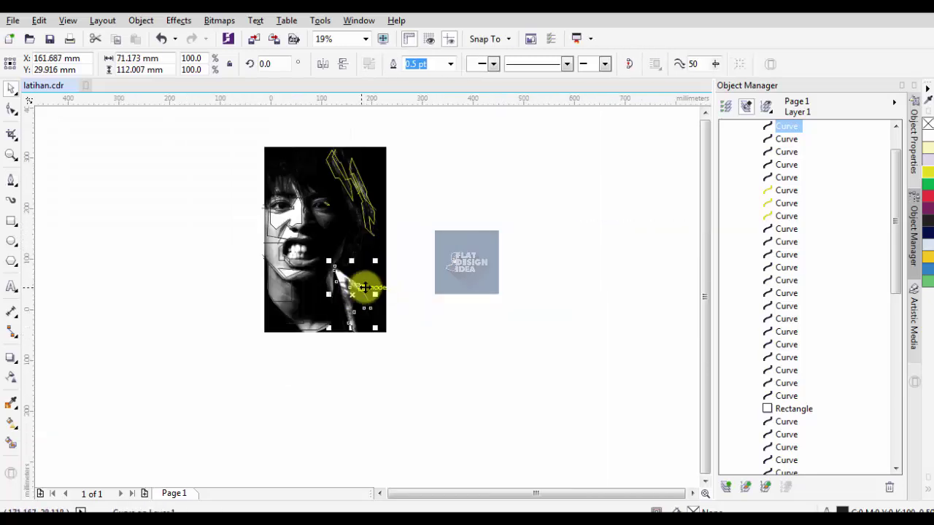
Select all the traced curves and set their outlines to yellow
{"action": "key", "text": "space"}
{"action": "left_click_drag", "start_coordinate": [212, 141], "coordinate": [258, 132]}
{"action": "key", "text": "ctrl+a"}
{"action": "key", "text": "space"}
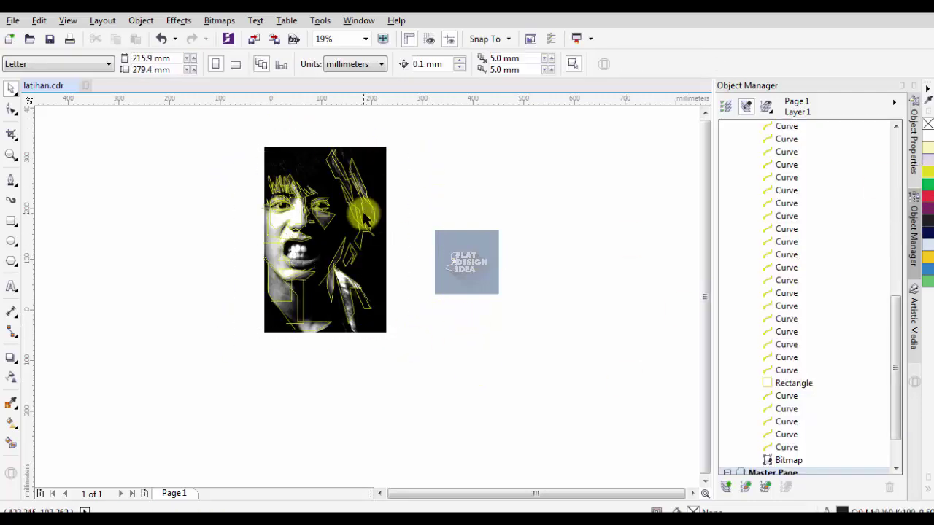
Trace the lower lip's bottom edge, about 64 × 25 mm, and its upper edge below the teeth, about 78 × 17 mm
{"action": "scroll", "coordinate": [235, 282], "scroll_direction": "up", "scroll_amount": 5}
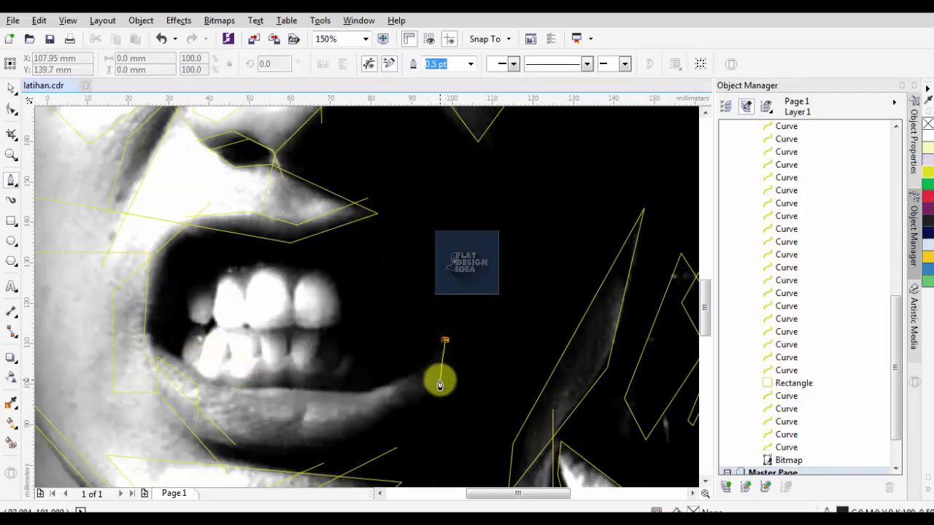
{"action": "double_click", "coordinate": [440, 385]}
{"action": "scroll", "coordinate": [340, 442], "scroll_direction": "up", "scroll_amount": 1}
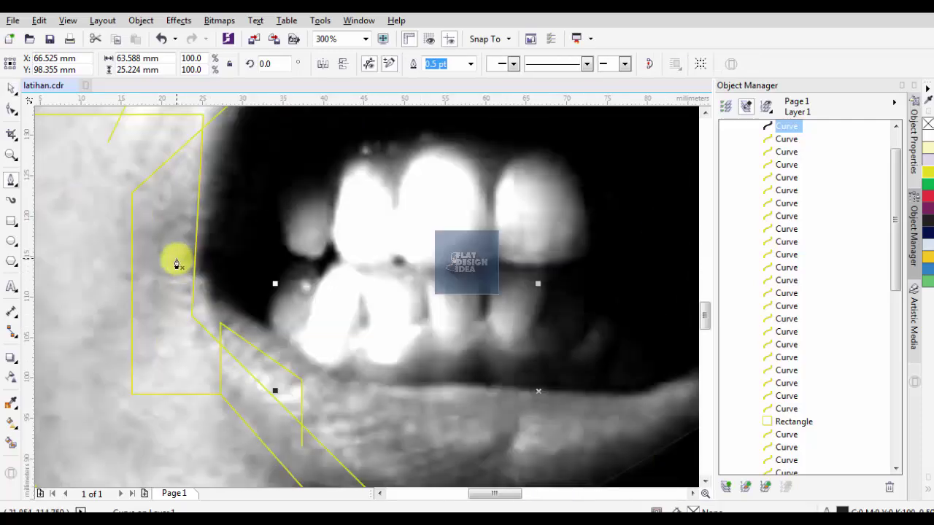
{"action": "scroll", "coordinate": [177, 262], "scroll_direction": "down", "scroll_amount": 1}
{"action": "left_click", "coordinate": [365, 354]}
{"action": "left_click", "coordinate": [507, 357]}
{"action": "key", "text": "space"}
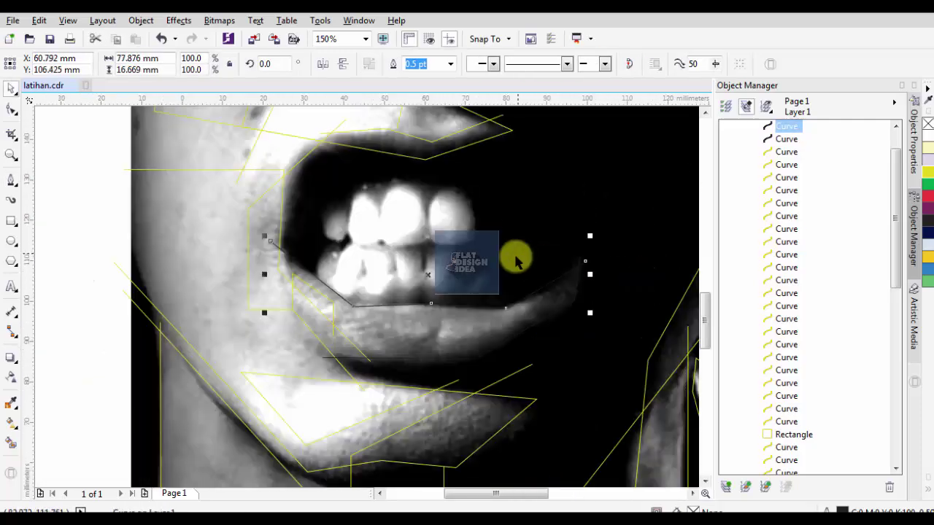
Trace the lit band of the lower lip and the dark gum line above it as one curve about 41 × 14 mm
{"action": "scroll", "coordinate": [516, 261], "scroll_direction": "up", "scroll_amount": 1}
{"action": "key", "text": "space"}
{"action": "left_click", "coordinate": [485, 298]}
{"action": "left_click", "coordinate": [487, 320]}
{"action": "left_click", "coordinate": [399, 361]}
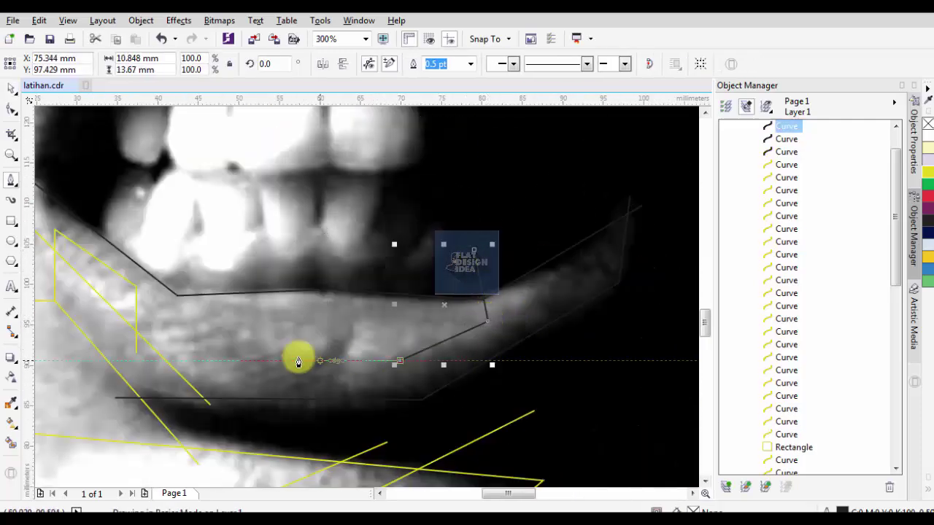
{"action": "left_click", "coordinate": [153, 364]}
{"action": "key", "text": "space"}
{"action": "scroll", "coordinate": [244, 280], "scroll_direction": "down", "scroll_amount": 1}
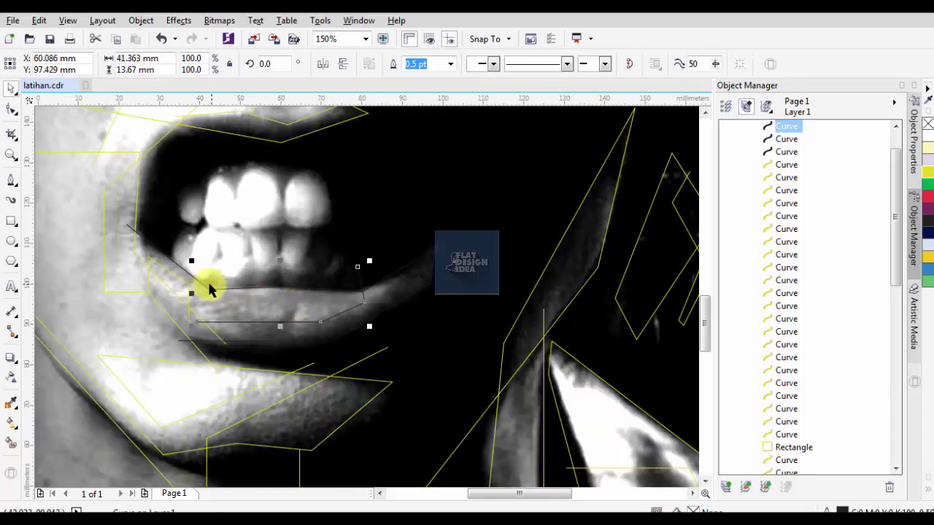
{"action": "scroll", "coordinate": [210, 290], "scroll_direction": "up", "scroll_amount": 1}
{"action": "key", "text": "space"}
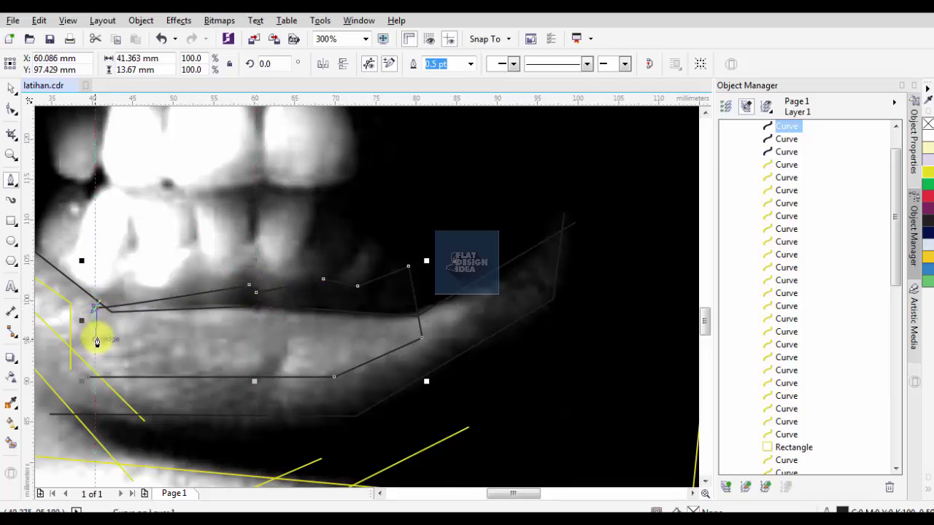
{"action": "scroll", "coordinate": [97, 342], "scroll_direction": "down", "scroll_amount": 1}
{"action": "scroll", "coordinate": [177, 308], "scroll_direction": "up", "scroll_amount": 1}
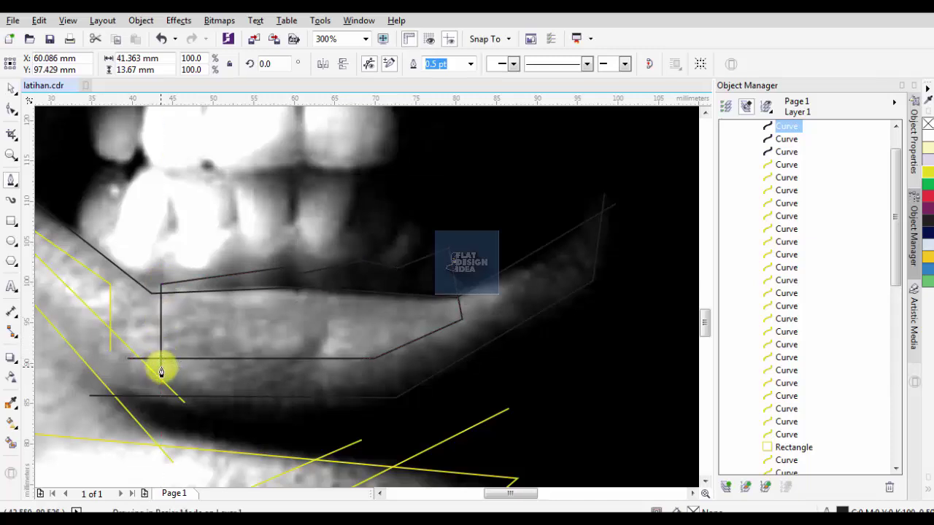
Trace the lighter highlight in the middle of the lower lip with a notch at its crease
{"action": "left_click", "coordinate": [197, 370]}
{"action": "left_click", "coordinate": [192, 331]}
{"action": "left_click", "coordinate": [318, 331]}
{"action": "left_click", "coordinate": [335, 345]}
{"action": "left_click", "coordinate": [353, 326]}
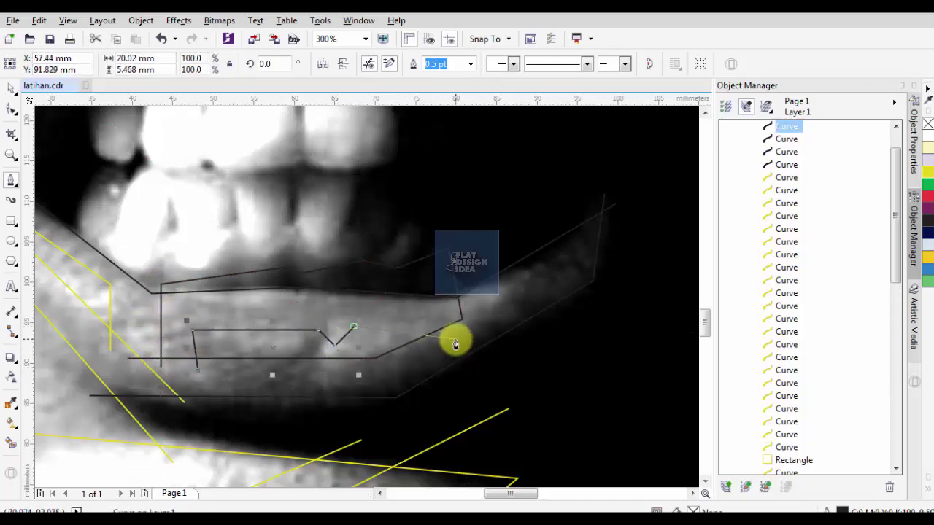
Trace the lower edge of the bottom teeth from the dark back teeth to the front of the gum
{"action": "left_click", "coordinate": [417, 271]}
{"action": "left_click", "coordinate": [420, 230]}
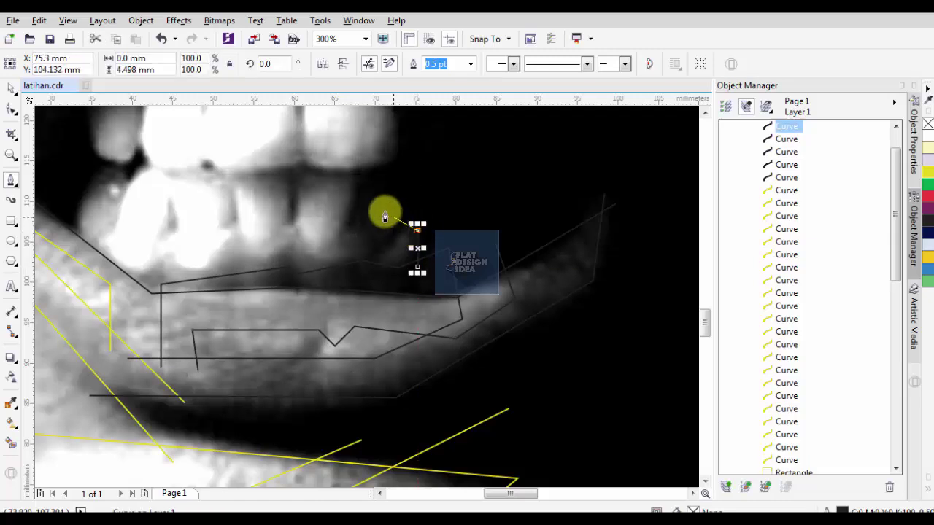
{"action": "left_click", "coordinate": [364, 195]}
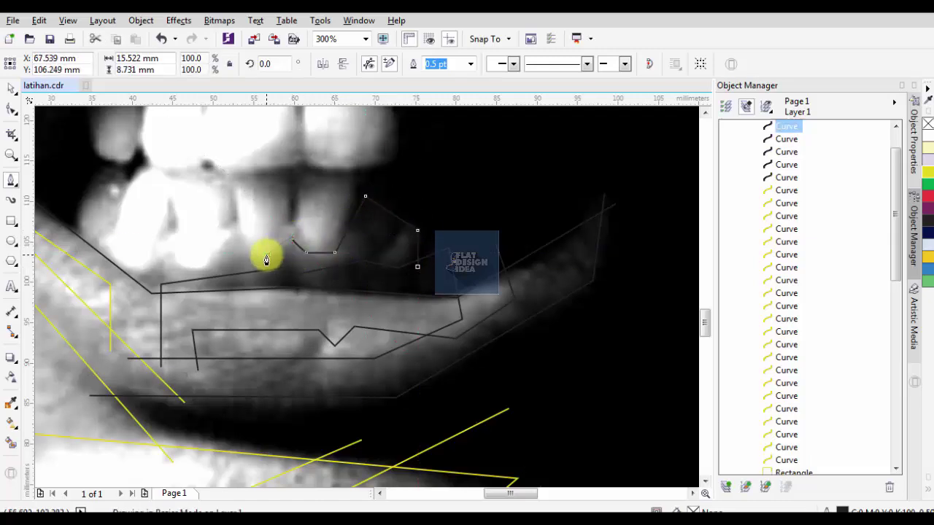
{"action": "double_click", "coordinate": [124, 289]}
Trace the bright bottom front teeth and draw a closed triangle about 3 × 5 mm over the shadow between them
{"action": "left_click", "coordinate": [91, 178]}
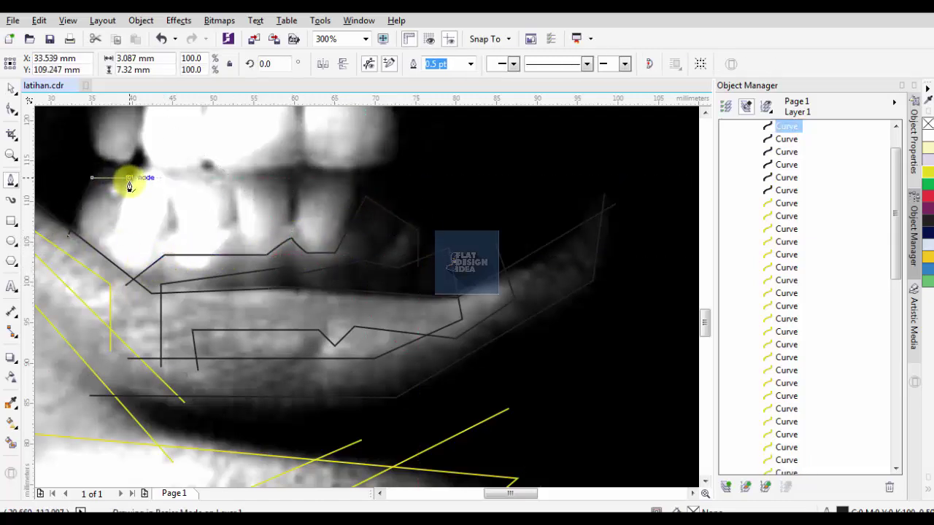
{"action": "left_click", "coordinate": [177, 276]}
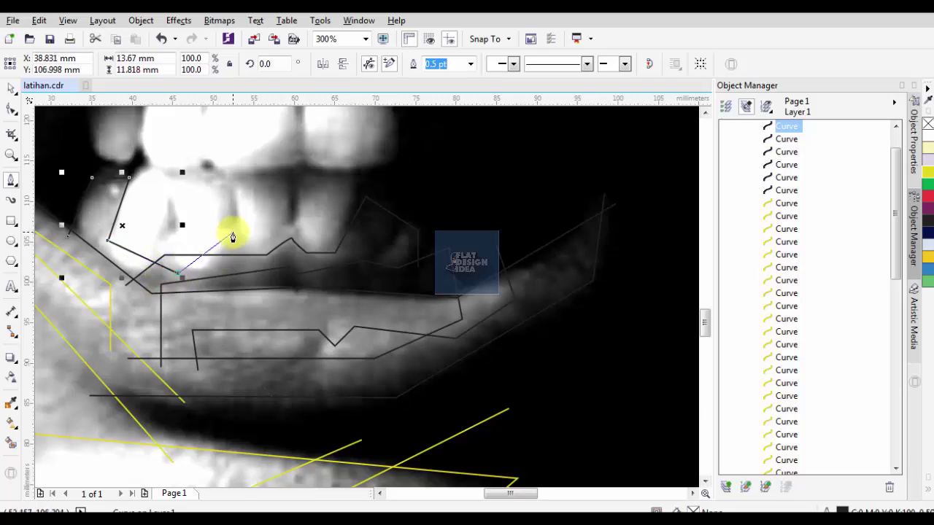
{"action": "left_click", "coordinate": [169, 194]}
{"action": "left_click", "coordinate": [162, 234]}
{"action": "left_click", "coordinate": [183, 232]}
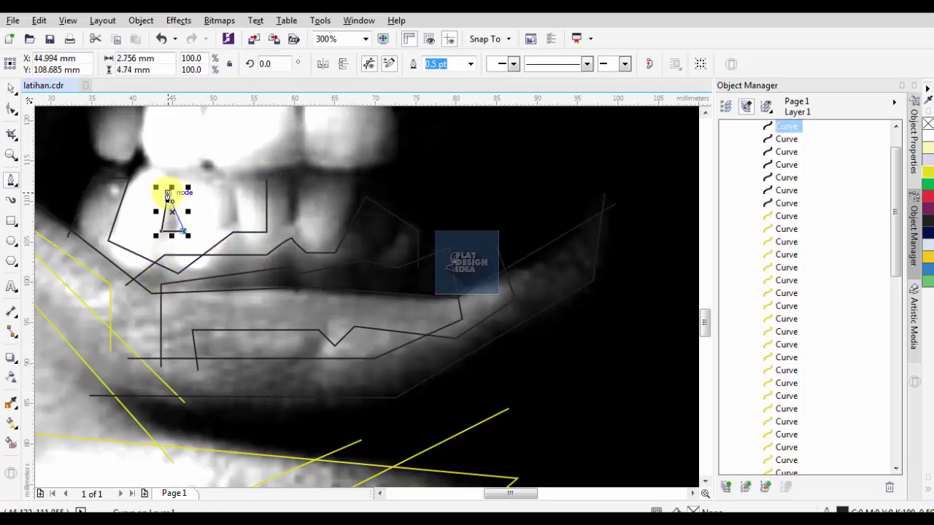
Trace the upper edge of the bottom teeth, about 29 × 13 mm, and the outline of the small dim upper side tooth
{"action": "left_click", "coordinate": [132, 177]}
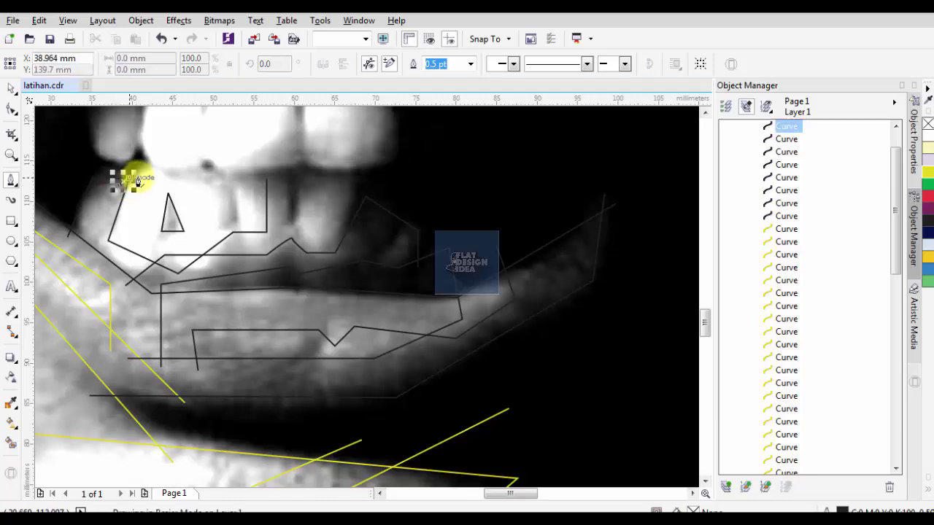
{"action": "left_click", "coordinate": [156, 170]}
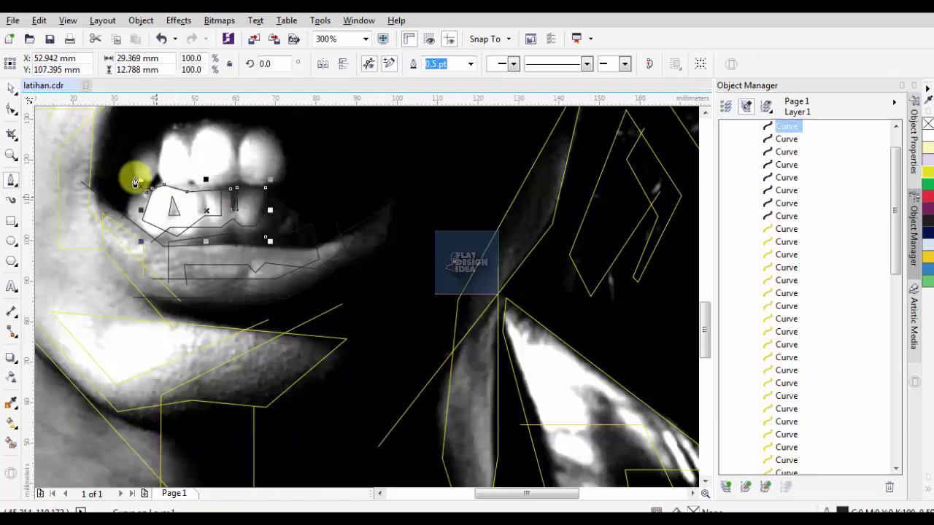
{"action": "scroll", "coordinate": [129, 163], "scroll_direction": "up", "scroll_amount": 2}
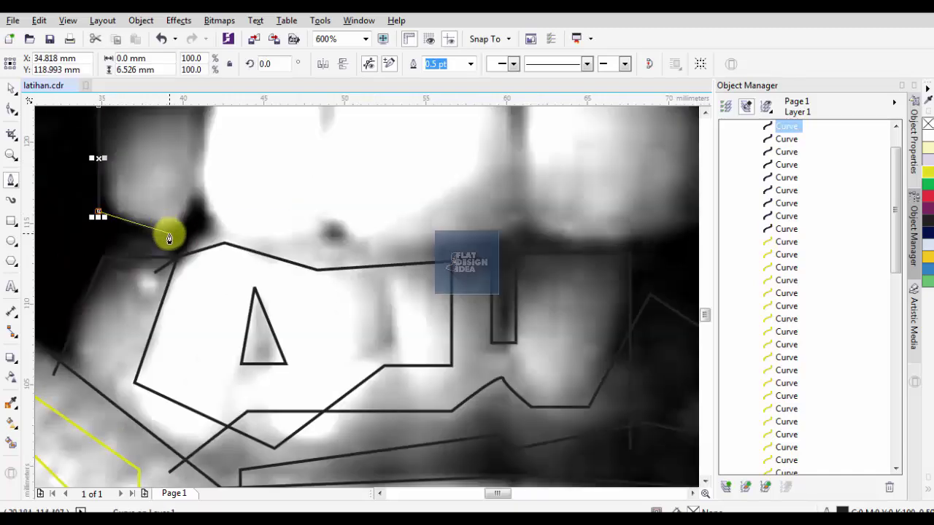
{"action": "left_click", "coordinate": [183, 270]}
{"action": "scroll", "coordinate": [189, 171], "scroll_direction": "down", "scroll_amount": 2}
Trace the edge of the upper front teeth beside the dim tooth and their bright area, about 26 × 16 mm
{"action": "left_click", "coordinate": [215, 150]}
{"action": "left_click", "coordinate": [191, 198]}
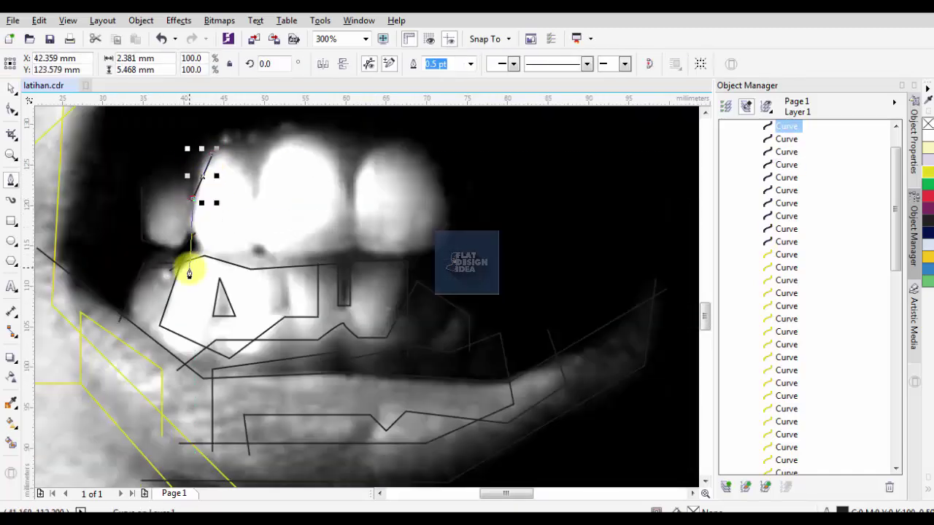
{"action": "left_click", "coordinate": [193, 241]}
{"action": "scroll", "coordinate": [193, 241], "scroll_direction": "up", "scroll_amount": 2}
{"action": "left_click", "coordinate": [205, 249]}
{"action": "left_click", "coordinate": [247, 254]}
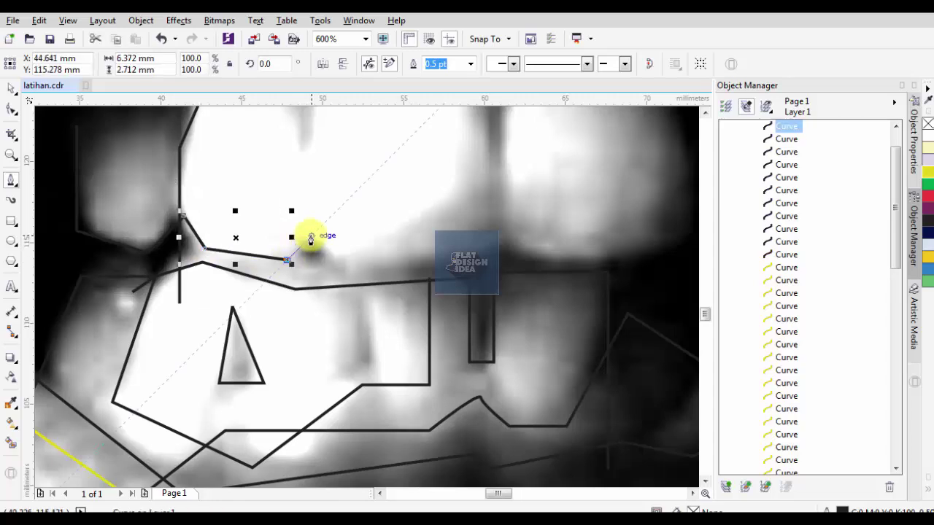
{"action": "left_click", "coordinate": [501, 247]}
{"action": "scroll", "coordinate": [501, 247], "scroll_direction": "down", "scroll_amount": 2}
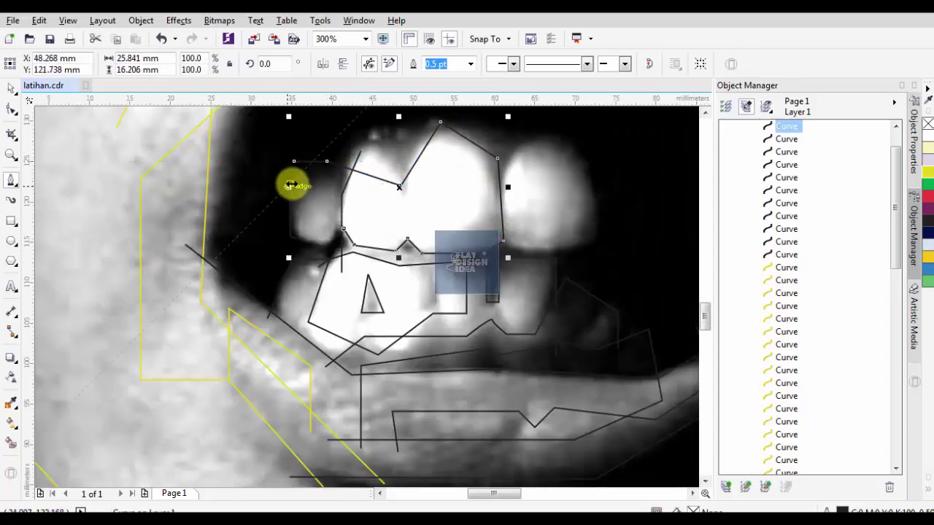
Trace the outer shadow outline around all the upper teeth and the bottom edge of the last tooth, about 17 × 3 mm
{"action": "left_click", "coordinate": [291, 185]}
{"action": "left_click", "coordinate": [360, 126]}
{"action": "scroll", "coordinate": [359, 127], "scroll_direction": "down", "scroll_amount": 2}
{"action": "scroll", "coordinate": [410, 140], "scroll_direction": "up", "scroll_amount": 2}
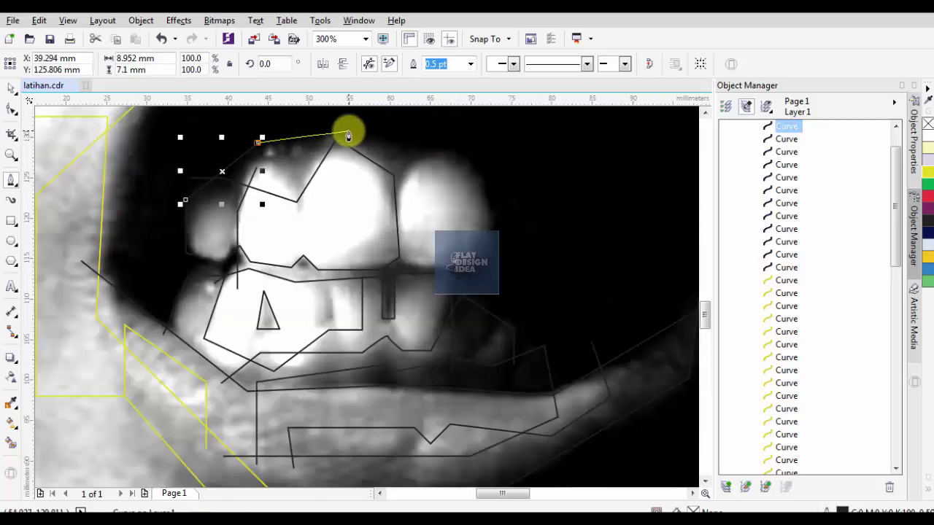
{"action": "left_click", "coordinate": [348, 136]}
{"action": "left_click", "coordinate": [476, 156]}
{"action": "left_click", "coordinate": [494, 255]}
{"action": "left_click", "coordinate": [428, 286]}
{"action": "double_click", "coordinate": [400, 259]}
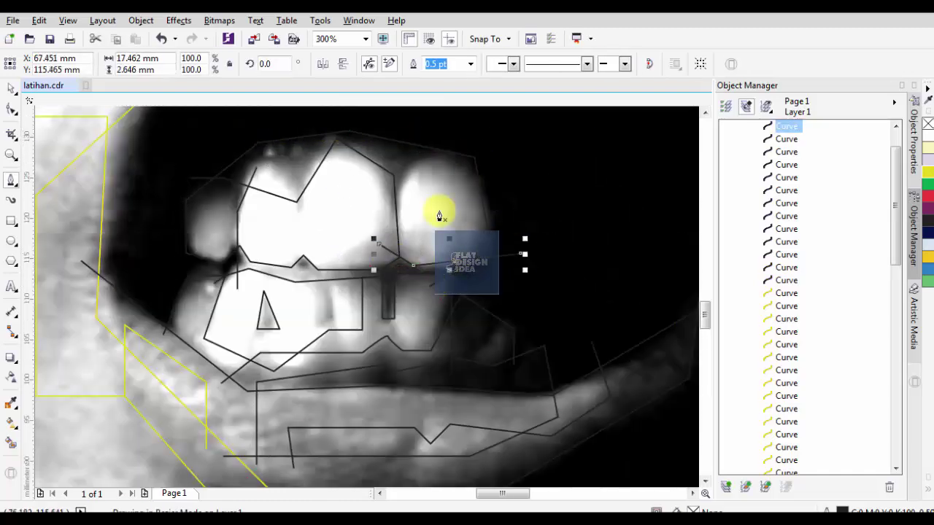
Trace the brightest area of the upper front teeth down into the bottom teeth as a curve about 15 × 21 mm
{"action": "left_click", "coordinate": [256, 167]}
{"action": "left_click", "coordinate": [360, 166]}
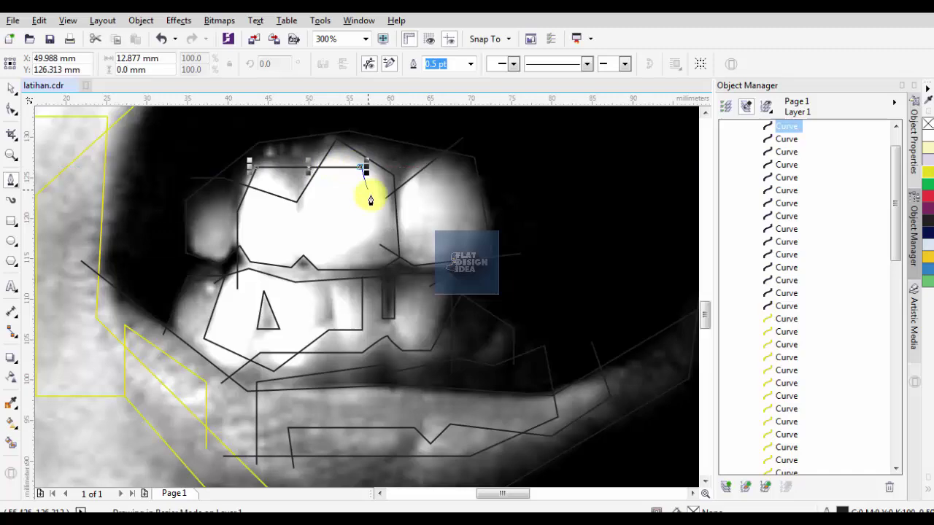
{"action": "left_click", "coordinate": [380, 228]}
{"action": "double_click", "coordinate": [353, 343]}
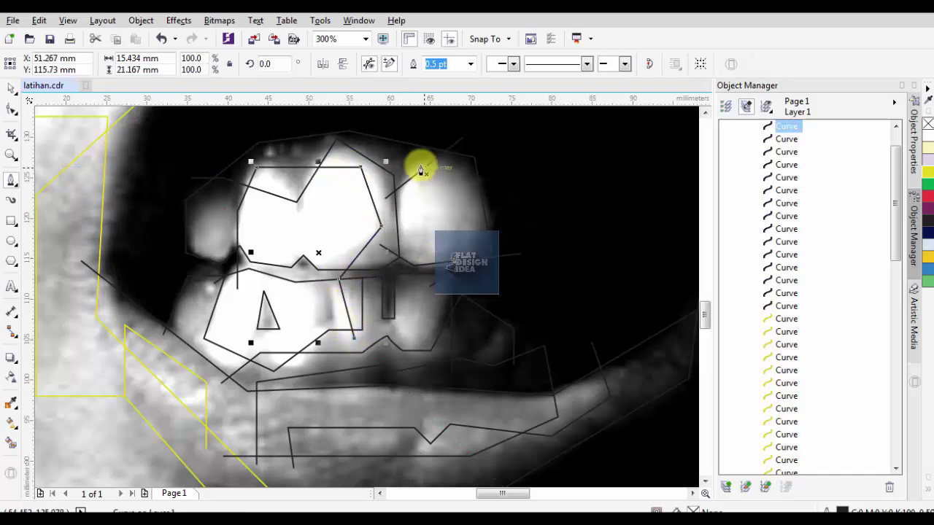
Trace the highlight on the last upper tooth and the narrow shadow between the bottom front teeth, about 2 × 6 mm
{"action": "left_click", "coordinate": [421, 164]}
{"action": "double_click", "coordinate": [394, 232]}
{"action": "scroll", "coordinate": [390, 236], "scroll_direction": "up", "scroll_amount": 1}
{"action": "left_click", "coordinate": [333, 209]}
{"action": "double_click", "coordinate": [359, 303]}
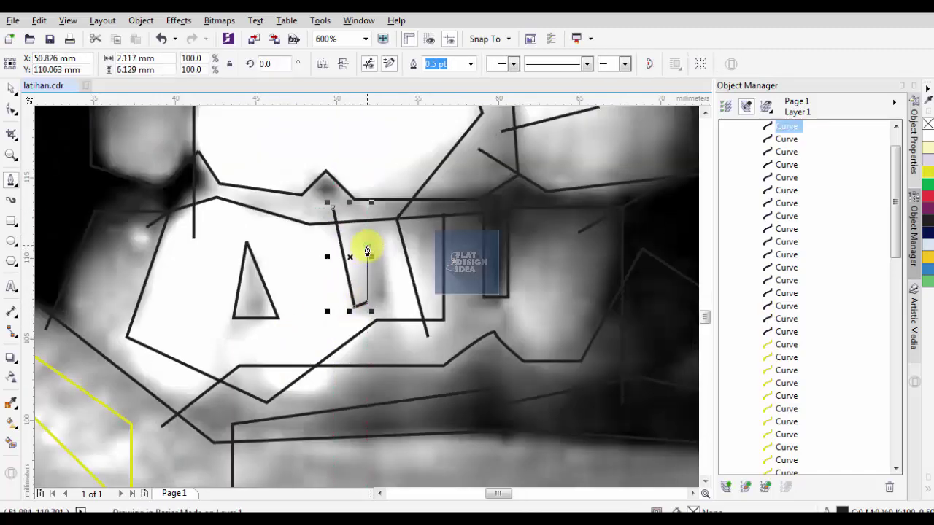
Set the outlines of the newly traced lip and teeth curves to yellow as well
{"action": "scroll", "coordinate": [367, 245], "scroll_direction": "down", "scroll_amount": 5}
{"action": "key", "text": "ctrl+a"}
{"action": "key", "text": "Escape"}
{"action": "scroll", "coordinate": [400, 265], "scroll_direction": "up", "scroll_amount": 3}
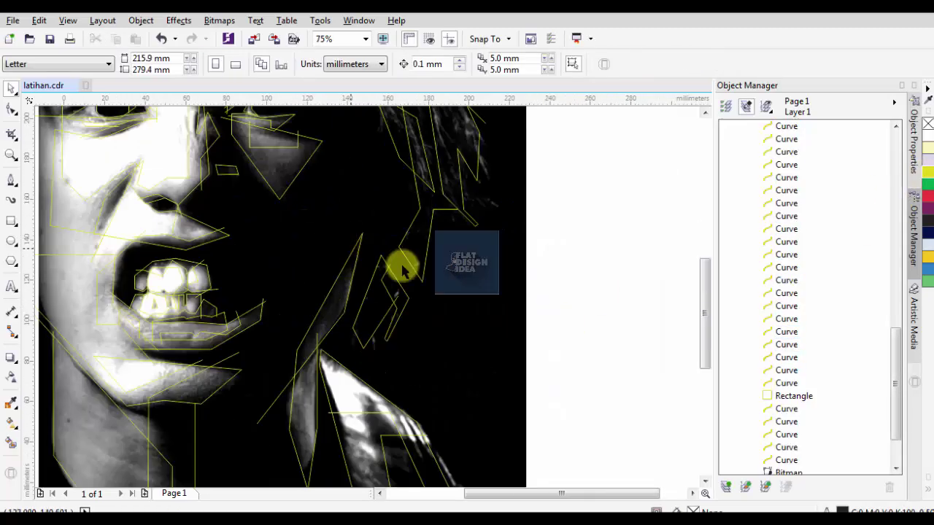
Smart-fill the small eye highlight and the upper eyelid areas of the shaded eye in blue with a 1.0 pt purple outline
{"action": "scroll", "coordinate": [363, 365], "scroll_direction": "down", "scroll_amount": 3}
{"action": "left_click", "coordinate": [11, 443]}
{"action": "scroll", "coordinate": [256, 264], "scroll_direction": "down", "scroll_amount": 2}
{"action": "scroll", "coordinate": [257, 264], "scroll_direction": "up", "scroll_amount": 2}
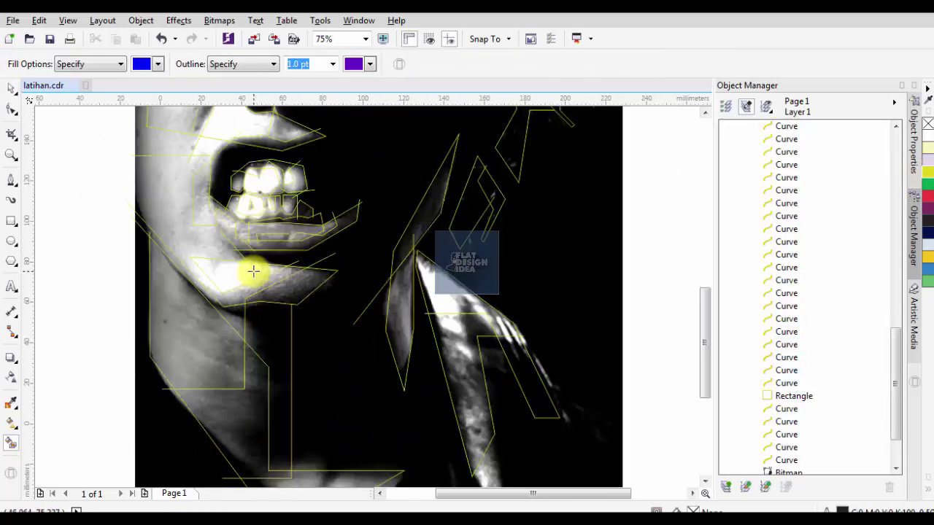
{"action": "scroll", "coordinate": [250, 150], "scroll_direction": "down", "scroll_amount": 2}
{"action": "scroll", "coordinate": [325, 172], "scroll_direction": "up", "scroll_amount": 1}
{"action": "scroll", "coordinate": [325, 171], "scroll_direction": "up", "scroll_amount": 2}
{"action": "left_click", "coordinate": [320, 199]}
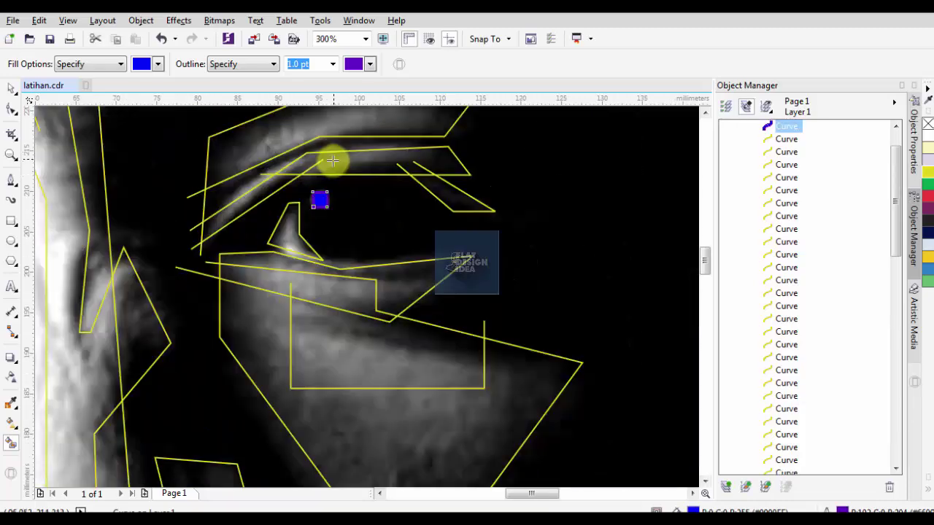
{"action": "left_click", "coordinate": [423, 162]}
{"action": "left_click", "coordinate": [442, 194]}
{"action": "left_click", "coordinate": [252, 191]}
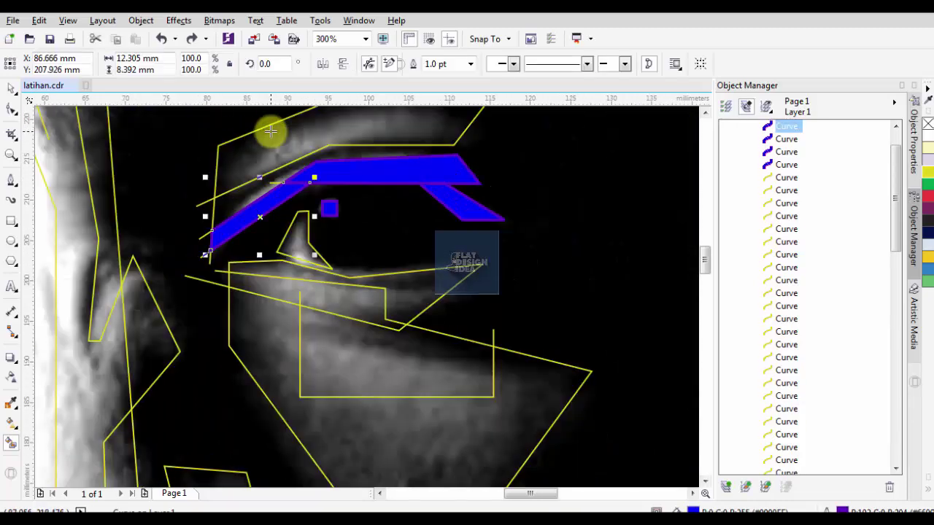
Smart-fill the brow area above the shaded eye and its inner highlight in blue
{"action": "left_click", "coordinate": [260, 151]}
{"action": "left_click", "coordinate": [342, 134]}
{"action": "left_click", "coordinate": [335, 120]}
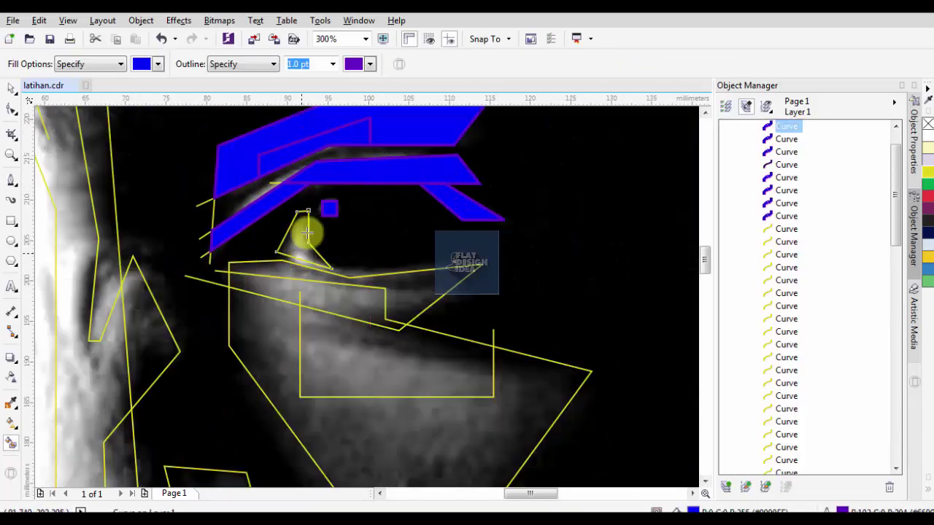
Smart-fill the inner corner and the under-eye areas of the shaded eye in blue
{"action": "left_click", "coordinate": [307, 234]}
{"action": "left_click", "coordinate": [313, 267]}
{"action": "left_click", "coordinate": [329, 298]}
Smart-fill the small patch beside the nose and the areas along the nose's side and bridge in blue
{"action": "scroll", "coordinate": [321, 252], "scroll_direction": "down", "scroll_amount": 1}
{"action": "left_click", "coordinate": [259, 370]}
{"action": "left_click", "coordinate": [228, 270]}
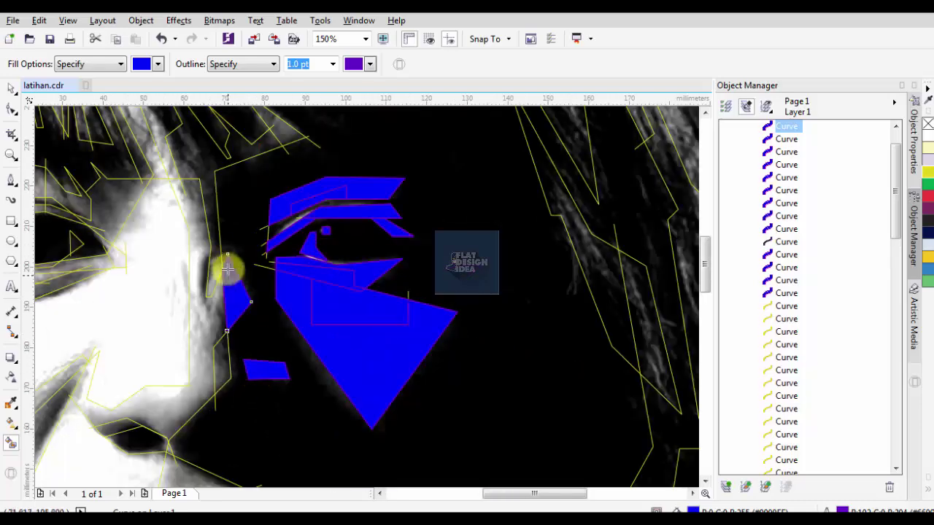
{"action": "left_click", "coordinate": [208, 179]}
{"action": "left_click", "coordinate": [222, 355]}
{"action": "scroll", "coordinate": [135, 432], "scroll_direction": "up", "scroll_amount": 2}
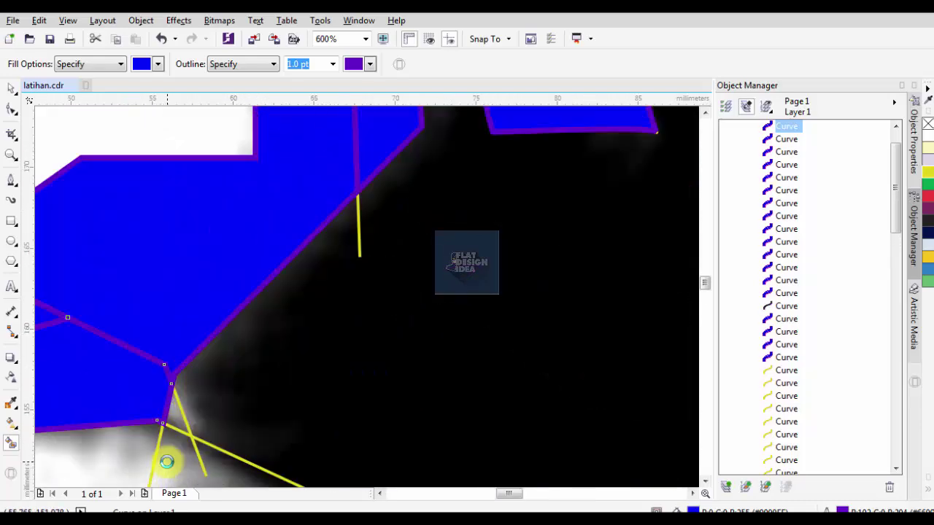
Draw an angular Pen line across the tapered tip above the upper lip and smart-fill the enclosed patch in blue
{"action": "scroll", "coordinate": [167, 458], "scroll_direction": "down", "scroll_amount": 4}
{"action": "scroll", "coordinate": [323, 235], "scroll_direction": "up", "scroll_amount": 3}
{"action": "key", "text": "F5"}
{"action": "left_click", "coordinate": [269, 214]}
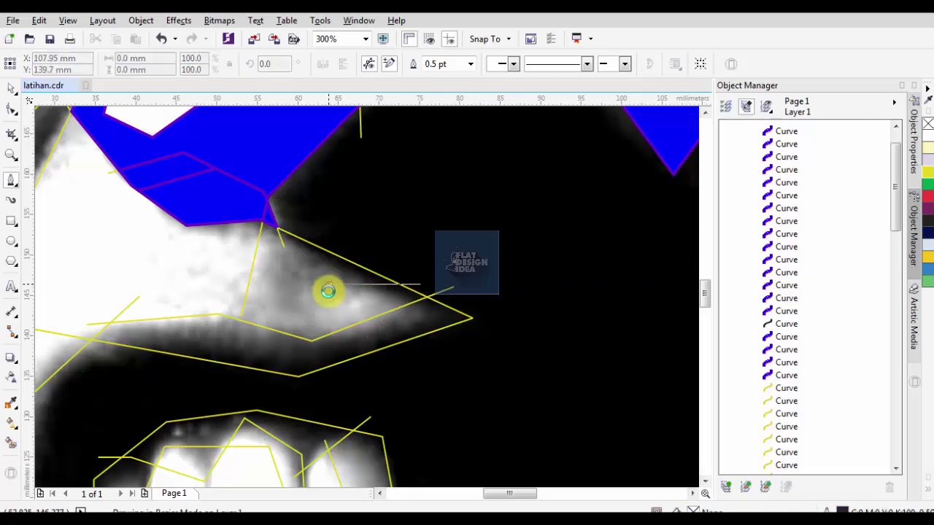
{"action": "left_click", "coordinate": [329, 295]}
{"action": "key", "text": "space"}
Extend the lower end of the short line below the nose past the lip edge and smart-fill the upper lip areas in blue
{"action": "key", "text": "F10"}
{"action": "left_click", "coordinate": [240, 324]}
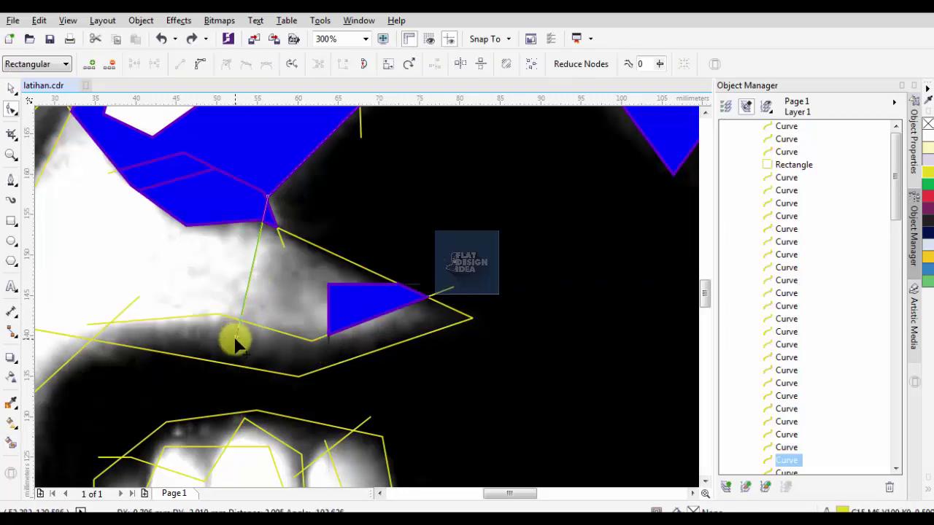
{"action": "key", "text": "space"}
{"action": "left_click", "coordinate": [312, 250]}
{"action": "scroll", "coordinate": [249, 301], "scroll_direction": "down", "scroll_amount": 2}
{"action": "key", "text": "space"}
{"action": "scroll", "coordinate": [219, 320], "scroll_direction": "up", "scroll_amount": 2}
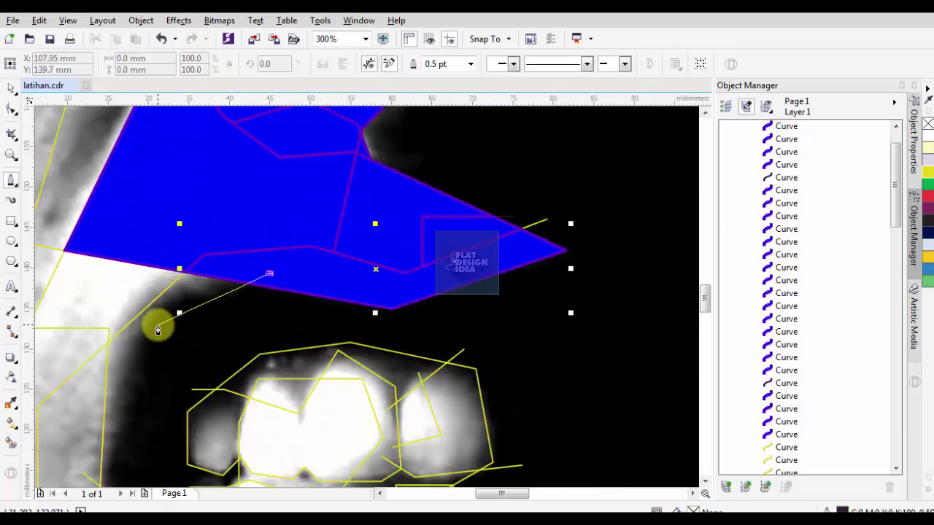
Close the gap at the mouth corner with a short Pen line and smart-fill the strip beside the mouth in blue
{"action": "scroll", "coordinate": [157, 323], "scroll_direction": "down", "scroll_amount": 2}
{"action": "scroll", "coordinate": [140, 377], "scroll_direction": "up", "scroll_amount": 4}
{"action": "key", "text": "space"}
{"action": "left_click", "coordinate": [139, 397]}
{"action": "scroll", "coordinate": [239, 299], "scroll_direction": "down", "scroll_amount": 4}
{"action": "scroll", "coordinate": [239, 298], "scroll_direction": "up", "scroll_amount": 2}
Smart-fill the upper gum and the upper teeth areas in blue with a 1.0 pt purple outline
{"action": "left_click", "coordinate": [333, 270]}
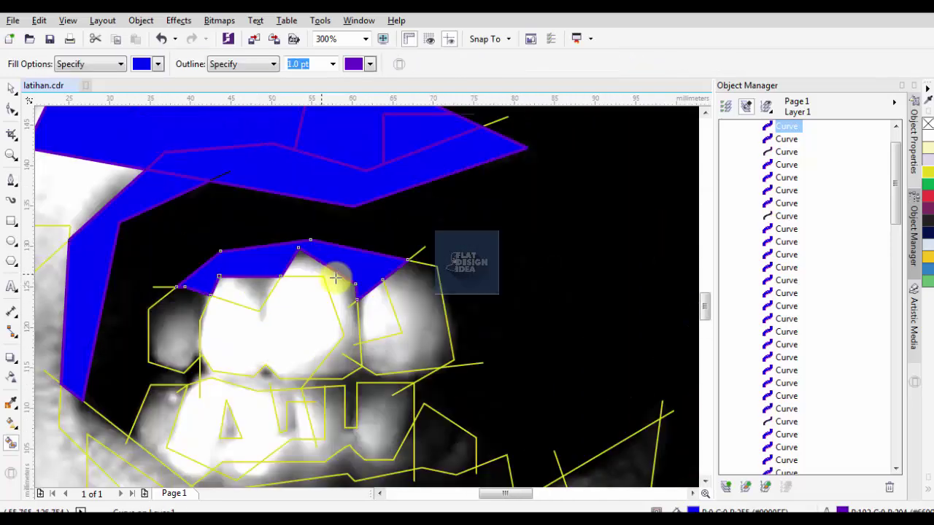
{"action": "left_click", "coordinate": [402, 313]}
{"action": "left_click", "coordinate": [321, 307]}
{"action": "left_click", "coordinate": [256, 343]}
{"action": "left_click", "coordinate": [186, 340]}
Smart-fill the lower teeth and the gaps between them in blue
{"action": "left_click", "coordinate": [354, 401]}
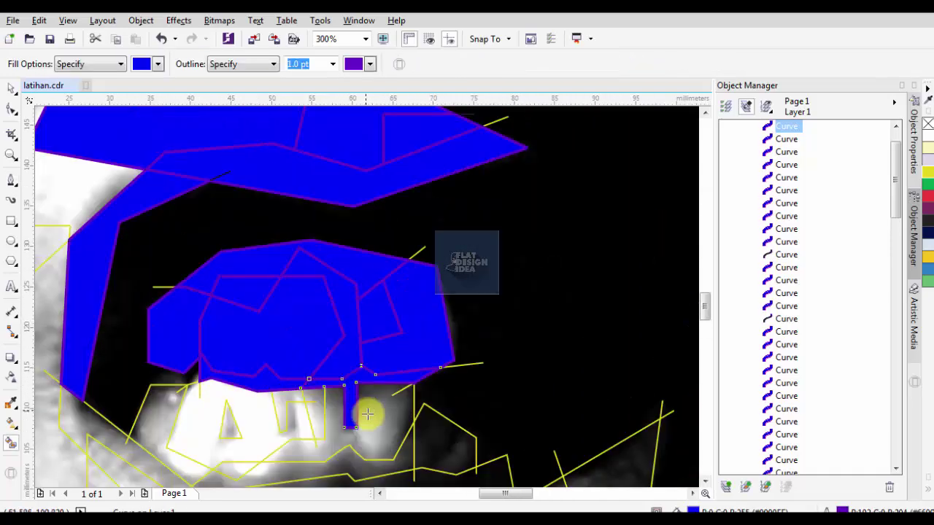
{"action": "left_click", "coordinate": [317, 413]}
{"action": "left_click", "coordinate": [241, 422]}
{"action": "left_click", "coordinate": [165, 420]}
{"action": "scroll", "coordinate": [402, 340], "scroll_direction": "down", "scroll_amount": 2}
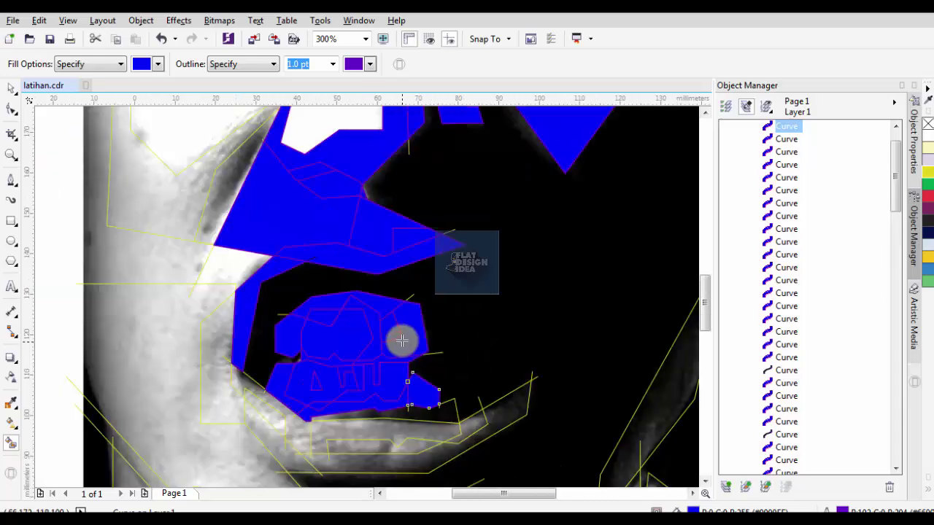
Smart-fill the lower lip areas and the strip at the mouth's lower corner in blue
{"action": "left_click", "coordinate": [411, 448]}
{"action": "left_click", "coordinate": [365, 454]}
{"action": "left_click", "coordinate": [298, 433]}
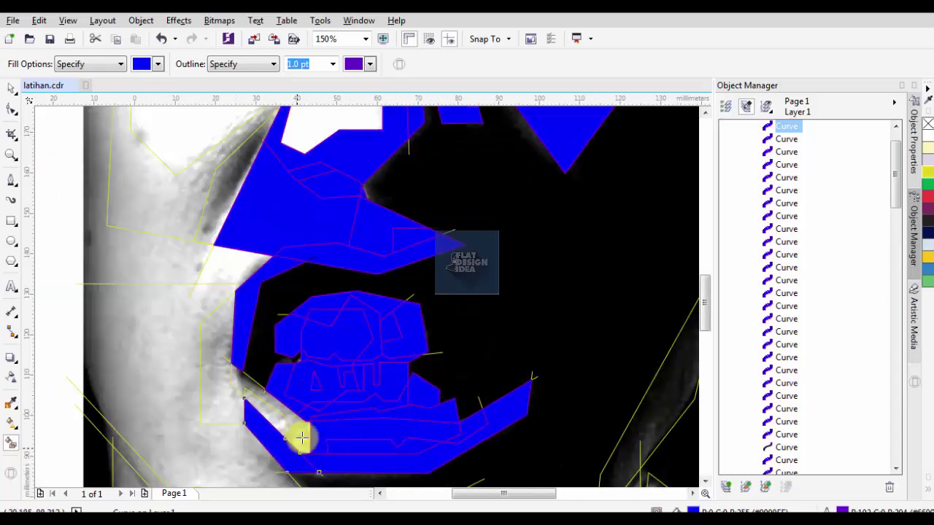
{"action": "left_click", "coordinate": [232, 386]}
Smart-fill the cheek and jaw areas and the areas beneath the lit eye in blue
{"action": "left_click", "coordinate": [213, 267]}
{"action": "left_click", "coordinate": [211, 254]}
{"action": "left_click", "coordinate": [207, 260]}
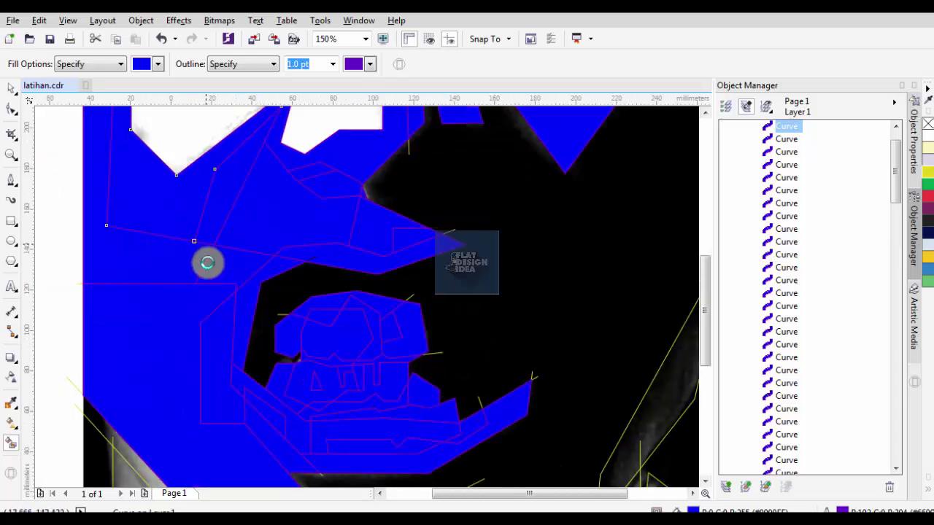
{"action": "scroll", "coordinate": [206, 260], "scroll_direction": "down", "scroll_amount": 6}
{"action": "scroll", "coordinate": [215, 168], "scroll_direction": "up", "scroll_amount": 6}
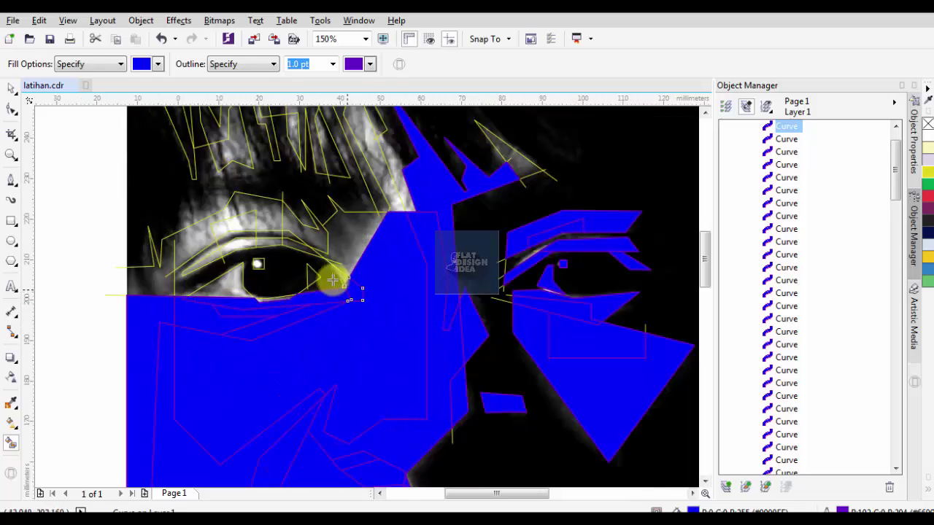
Try to smart-fill the outer eye white of the lit eye, then undo it along with the recent under-eye fills
{"action": "scroll", "coordinate": [224, 292], "scroll_direction": "up", "scroll_amount": 3}
{"action": "left_click", "coordinate": [250, 292]}
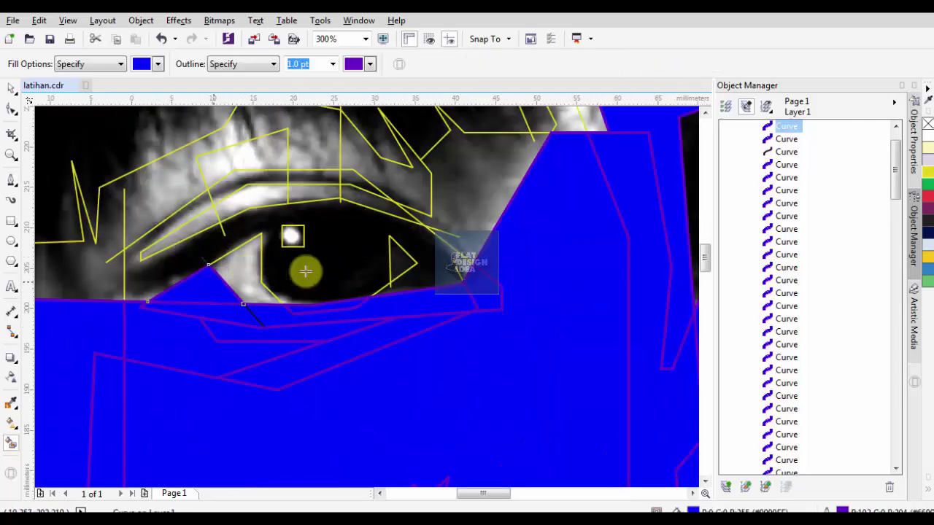
{"action": "key", "text": "ctrl+z"}
{"action": "key", "text": "space"}
{"action": "left_click", "coordinate": [231, 278]}
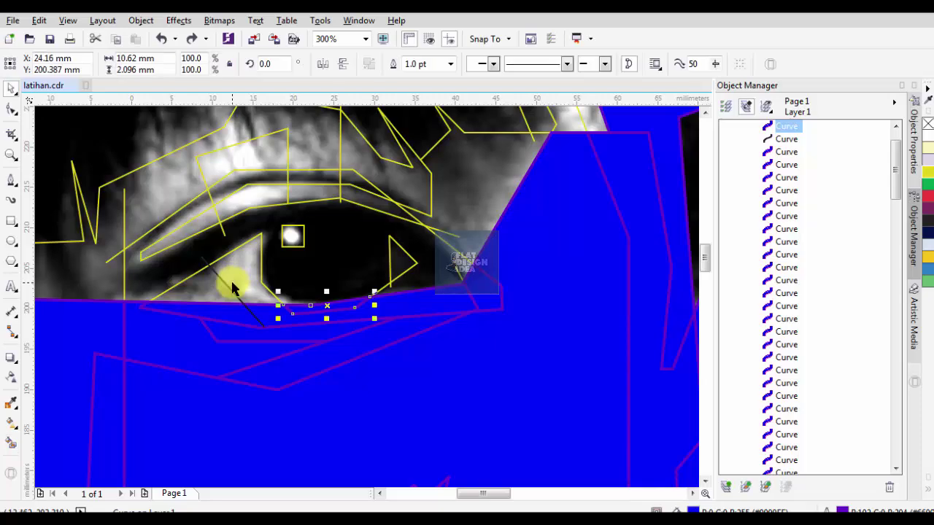
{"action": "key", "text": "ctrl+z"}
Redraw the short dividing line across the lit eye's white and smart-fill the outer eye white and lower lid in blue
{"action": "left_click_drag", "start_coordinate": [197, 255], "coordinate": [264, 308]}
{"action": "key", "text": "space"}
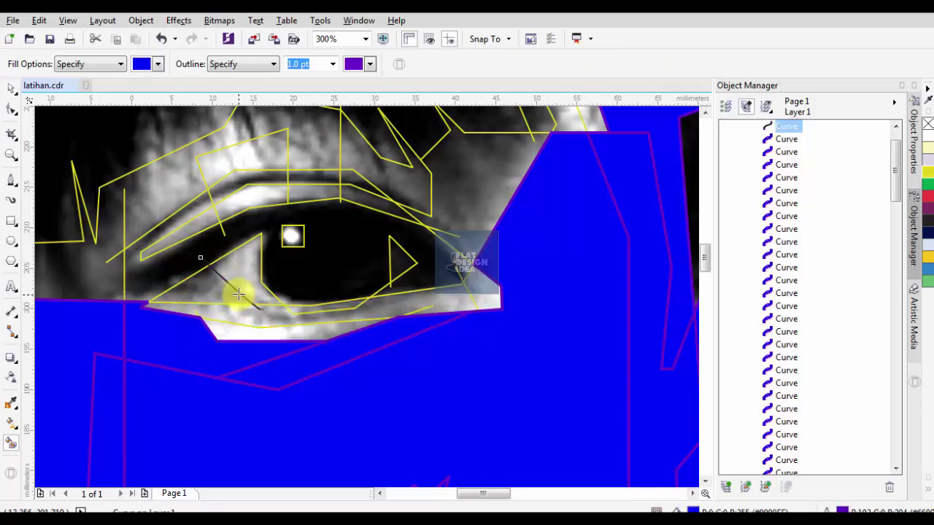
{"action": "key", "text": "space"}
{"action": "right_click", "coordinate": [224, 287]}
{"action": "key", "text": "Escape"}
{"action": "left_click", "coordinate": [240, 291]}
{"action": "key", "text": "space"}
{"action": "left_click", "coordinate": [236, 267]}
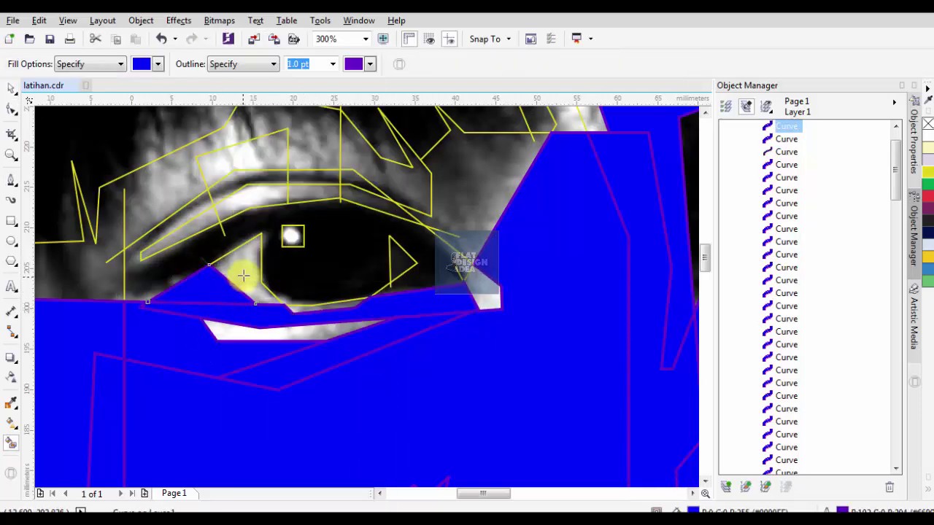
Smart-fill the remaining lower-lid, iris and upper-eyelid areas of the lit eye in blue
{"action": "left_click", "coordinate": [301, 306]}
{"action": "left_click", "coordinate": [289, 280]}
{"action": "left_click", "coordinate": [240, 194]}
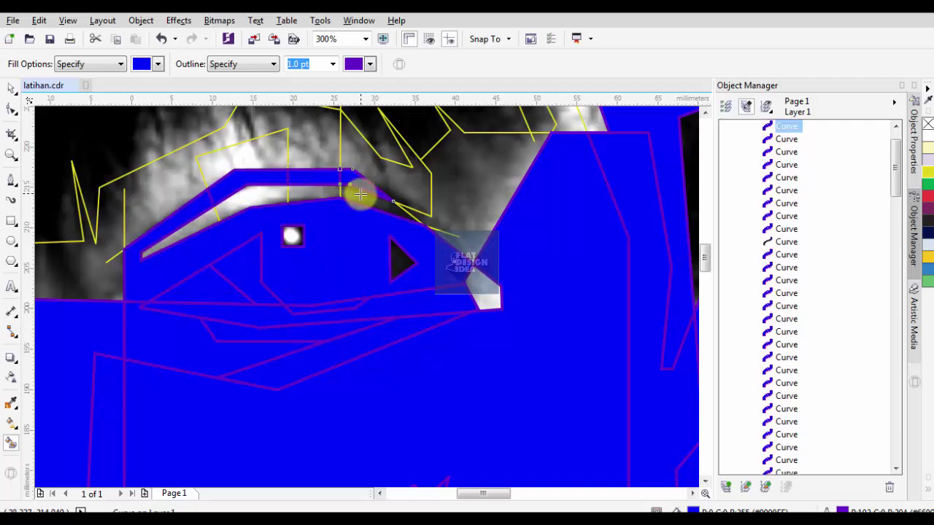
{"action": "left_click", "coordinate": [358, 192]}
Extend the vertical line beside the lit eye upward and smart-fill the surrounding lid, eye highlight and corner areas in blue
{"action": "key", "text": "space"}
{"action": "left_click", "coordinate": [124, 186]}
{"action": "key", "text": "space"}
{"action": "left_click", "coordinate": [236, 156]}
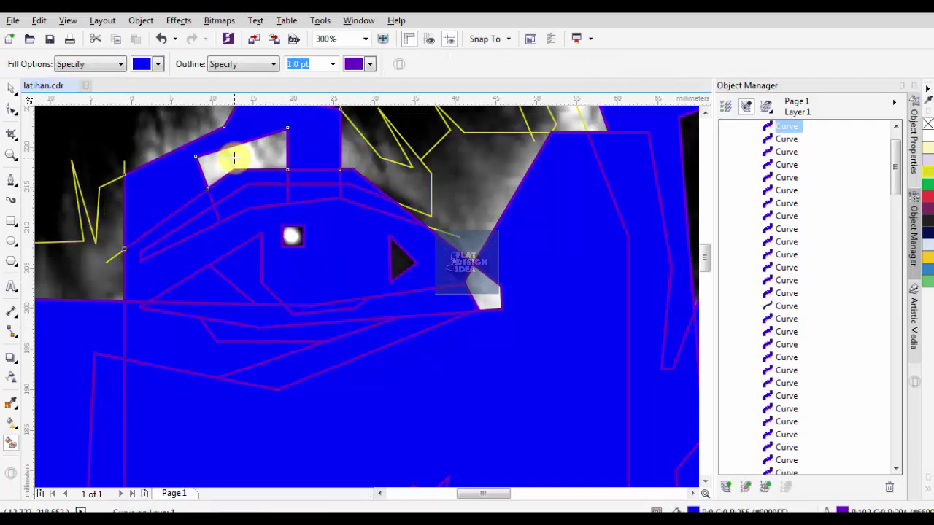
{"action": "left_click", "coordinate": [302, 234]}
{"action": "left_click", "coordinate": [480, 285]}
{"action": "left_click", "coordinate": [120, 247]}
{"action": "left_click", "coordinate": [232, 232]}
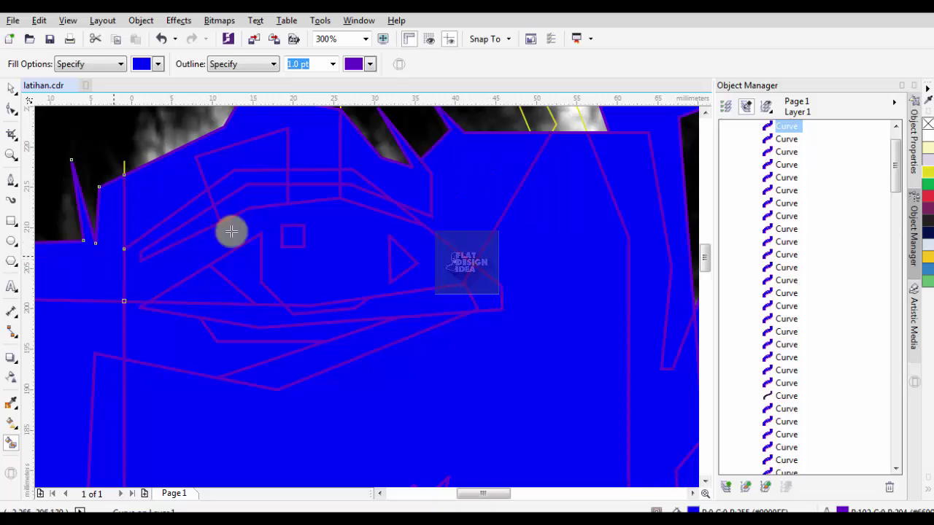
Smart-fill the eyebrow strands above the lit eye and the small strand beside the forehead in blue
{"action": "scroll", "coordinate": [232, 232], "scroll_direction": "down", "scroll_amount": 2}
{"action": "left_click", "coordinate": [296, 219]}
{"action": "left_click", "coordinate": [343, 197]}
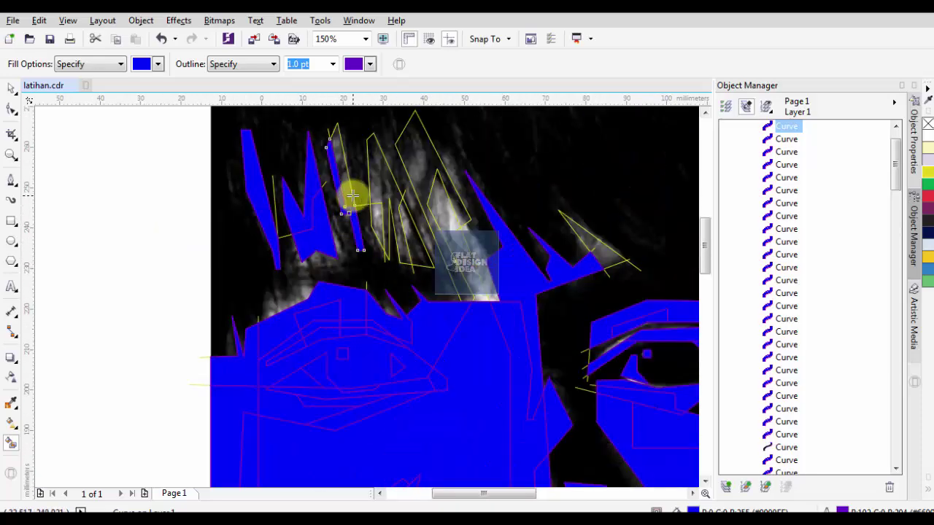
{"action": "left_click", "coordinate": [380, 219]}
{"action": "left_click", "coordinate": [436, 211]}
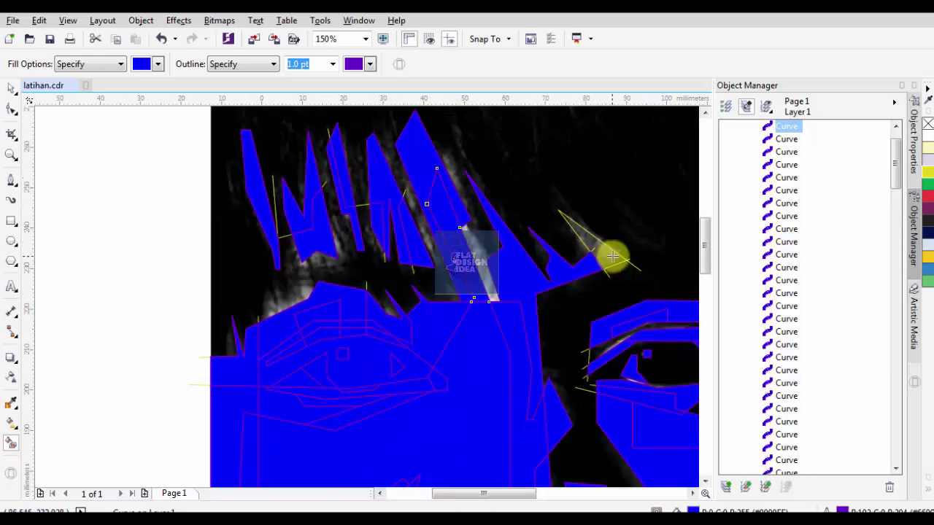
{"action": "scroll", "coordinate": [506, 287], "scroll_direction": "up", "scroll_amount": 2}
Smart-fill the chin, neck and shoulder areas in blue
{"action": "scroll", "coordinate": [461, 291], "scroll_direction": "down", "scroll_amount": 4}
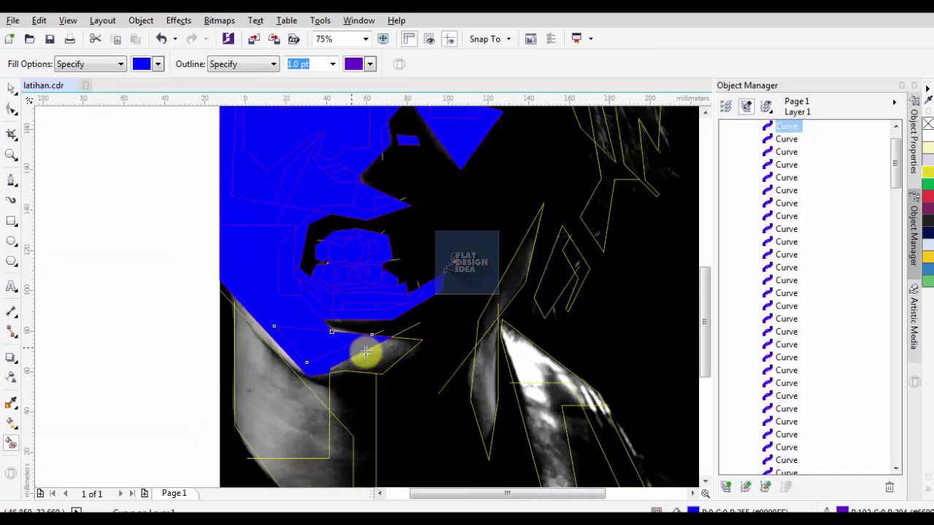
{"action": "left_click", "coordinate": [311, 385]}
{"action": "scroll", "coordinate": [337, 326], "scroll_direction": "down", "scroll_amount": 2}
{"action": "left_click", "coordinate": [393, 465]}
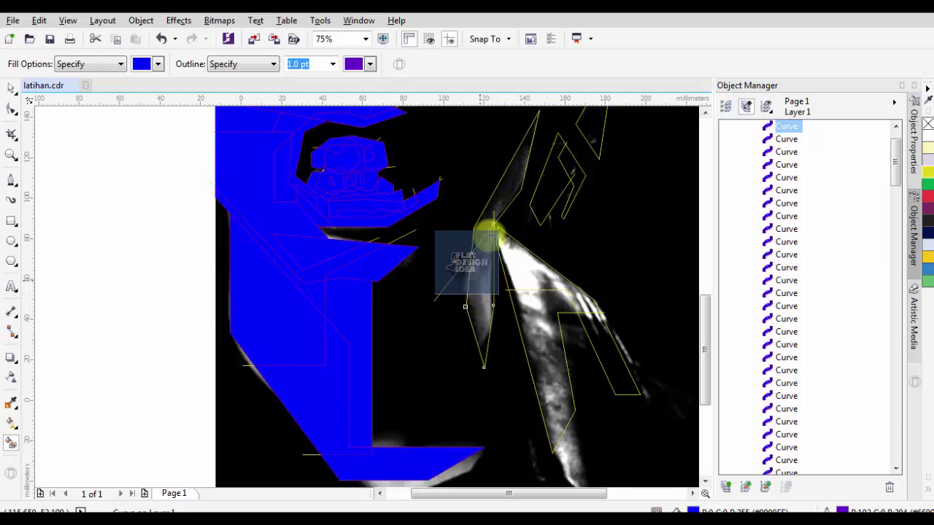
Smart-fill the narrow strands beside the neck and the bright collar areas in blue
{"action": "left_click", "coordinate": [489, 235]}
{"action": "left_click", "coordinate": [526, 268]}
{"action": "left_click", "coordinate": [540, 333]}
{"action": "left_click", "coordinate": [601, 329]}
{"action": "left_click", "coordinate": [539, 194]}
Close the open outline of the lower hair strand by moving its end node onto the neighbouring line, and smart-fill the strand
{"action": "scroll", "coordinate": [552, 183], "scroll_direction": "down", "scroll_amount": 1}
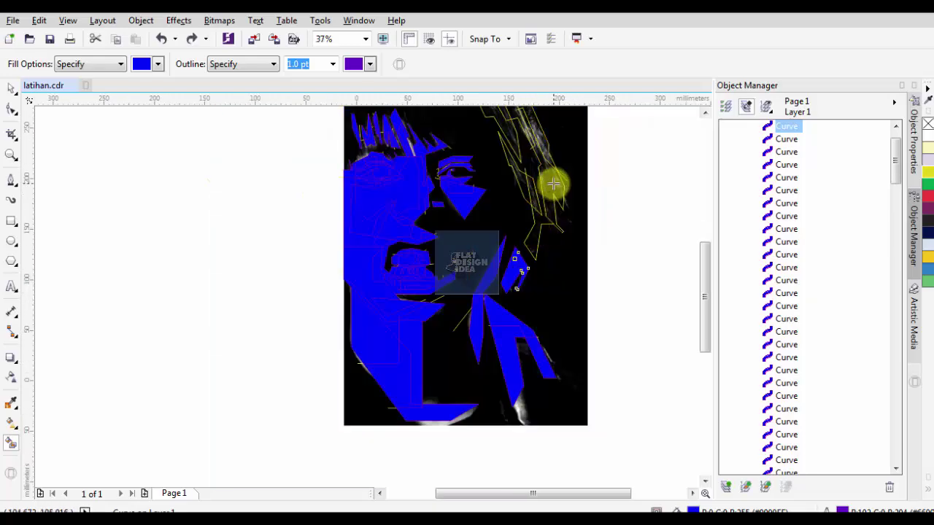
{"action": "scroll", "coordinate": [475, 313], "scroll_direction": "up", "scroll_amount": 2}
{"action": "scroll", "coordinate": [484, 236], "scroll_direction": "down", "scroll_amount": 2}
{"action": "scroll", "coordinate": [507, 410], "scroll_direction": "up", "scroll_amount": 1}
{"action": "key", "text": "space"}
{"action": "scroll", "coordinate": [507, 410], "scroll_direction": "up", "scroll_amount": 2}
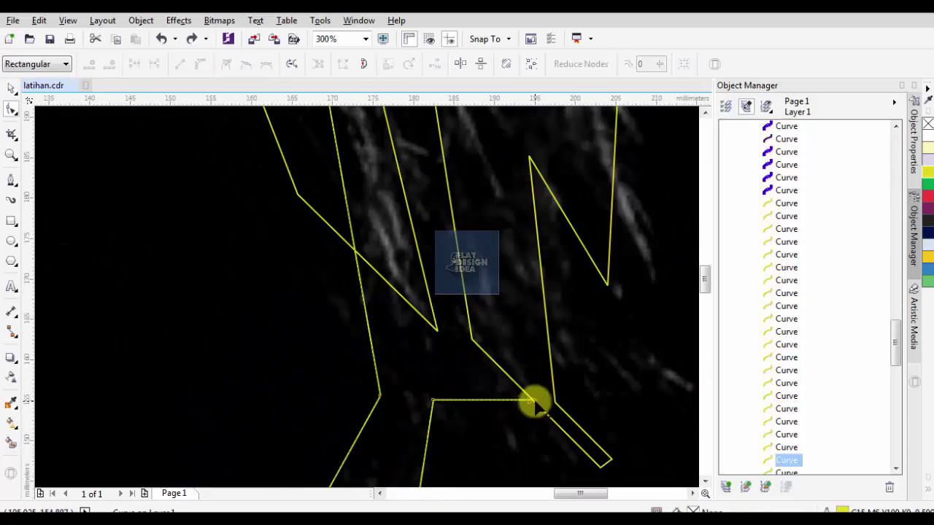
{"action": "key", "text": "space"}
{"action": "left_click", "coordinate": [447, 389]}
Smart-fill the remaining long hair strands beside the face in blue
{"action": "scroll", "coordinate": [444, 298], "scroll_direction": "down", "scroll_amount": 3}
{"action": "scroll", "coordinate": [416, 262], "scroll_direction": "up", "scroll_amount": 1}
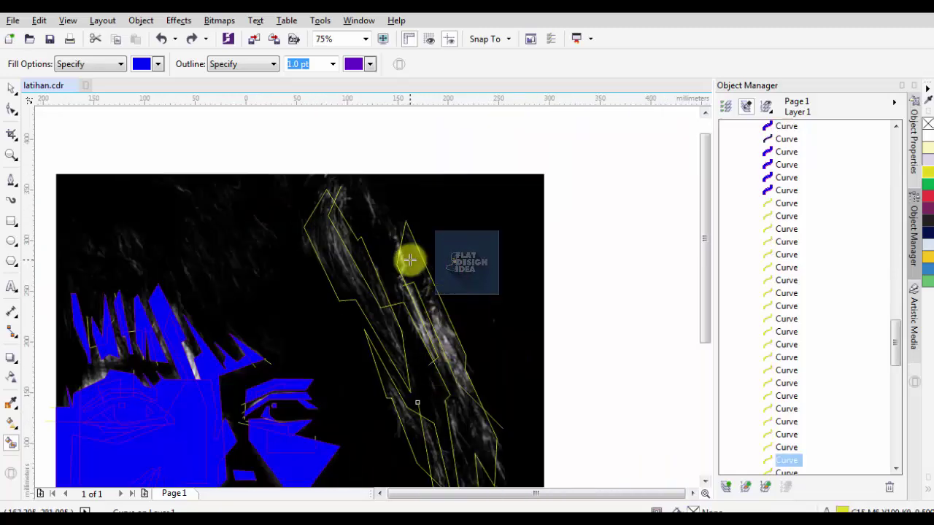
{"action": "scroll", "coordinate": [412, 260], "scroll_direction": "down", "scroll_amount": 2}
{"action": "left_click", "coordinate": [421, 328]}
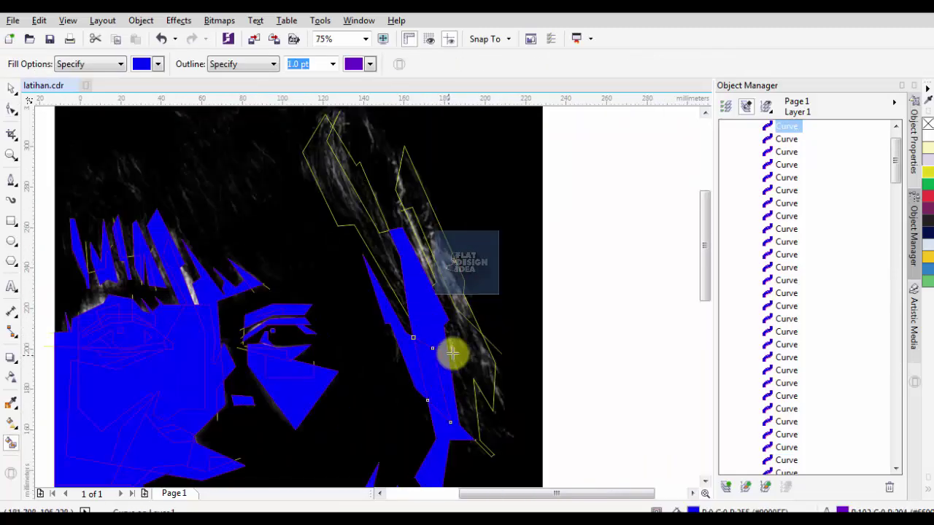
{"action": "left_click", "coordinate": [412, 212]}
{"action": "scroll", "coordinate": [372, 256], "scroll_direction": "down", "scroll_amount": 2}
Select all objects and remove their fill, keeping the outlines
{"action": "key", "text": "space"}
{"action": "left_click_drag", "start_coordinate": [243, 190], "coordinate": [398, 359]}
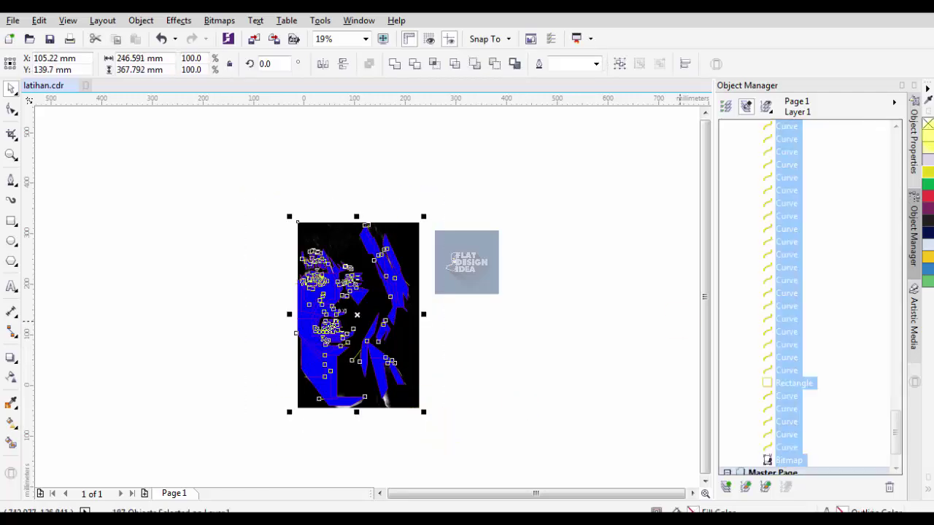
{"action": "left_click", "coordinate": [928, 124]}
Fill the dark iris shape of the lit eye with black
{"action": "left_click", "coordinate": [313, 271]}
{"action": "scroll", "coordinate": [313, 270], "scroll_direction": "up", "scroll_amount": 3}
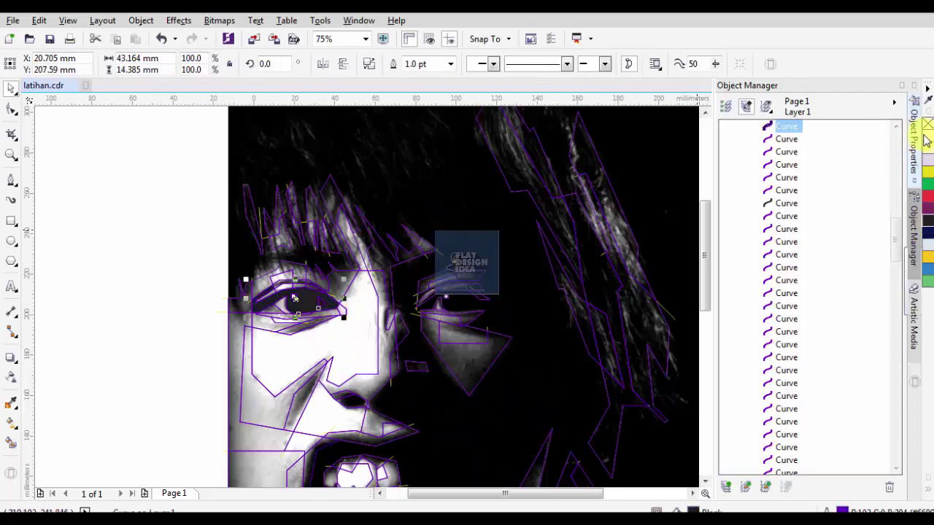
{"action": "key", "text": "Escape"}
{"action": "scroll", "coordinate": [308, 300], "scroll_direction": "down", "scroll_amount": 2}
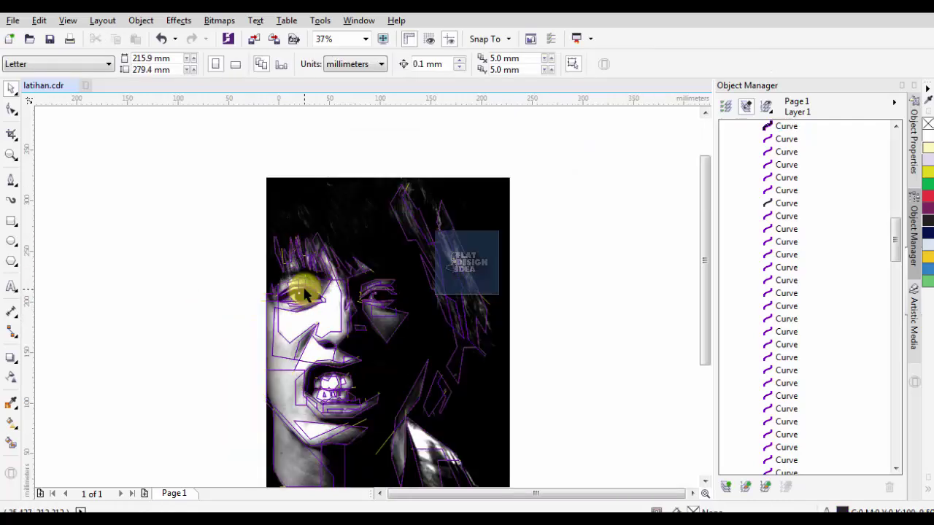
Draw a rectangle around the whole photo and fill the background around the traced shapes with a near-black brown
{"action": "key", "text": "F6"}
{"action": "left_click_drag", "start_coordinate": [267, 196], "coordinate": [509, 455]}
{"action": "left_click", "coordinate": [377, 386]}
{"action": "key", "text": "space"}
{"action": "key", "text": "shift+Page_Down"}
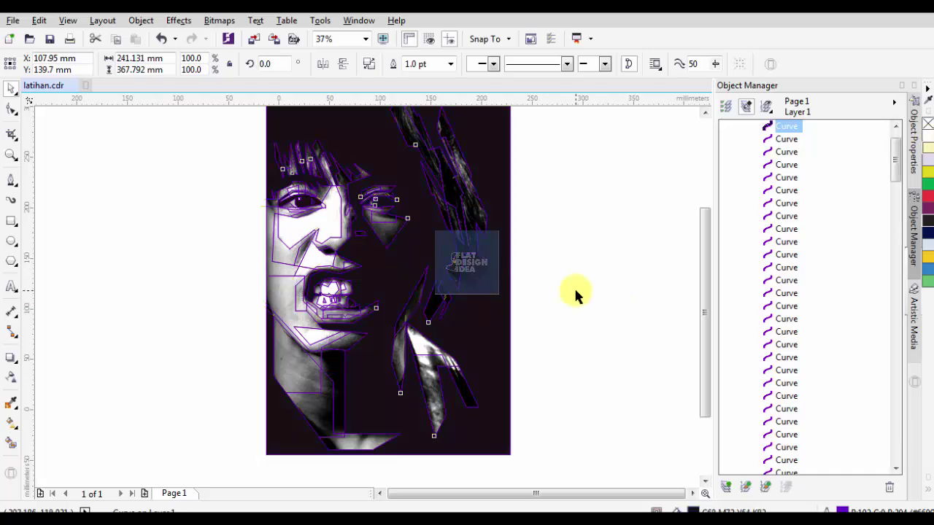
{"action": "left_click", "coordinate": [573, 286]}
Fill the narrow vertical neck strip with plum purple and the lower neck area beside it with red
{"action": "scroll", "coordinate": [344, 431], "scroll_direction": "up", "scroll_amount": 2}
{"action": "left_click", "coordinate": [343, 409]}
{"action": "left_click", "coordinate": [928, 233]}
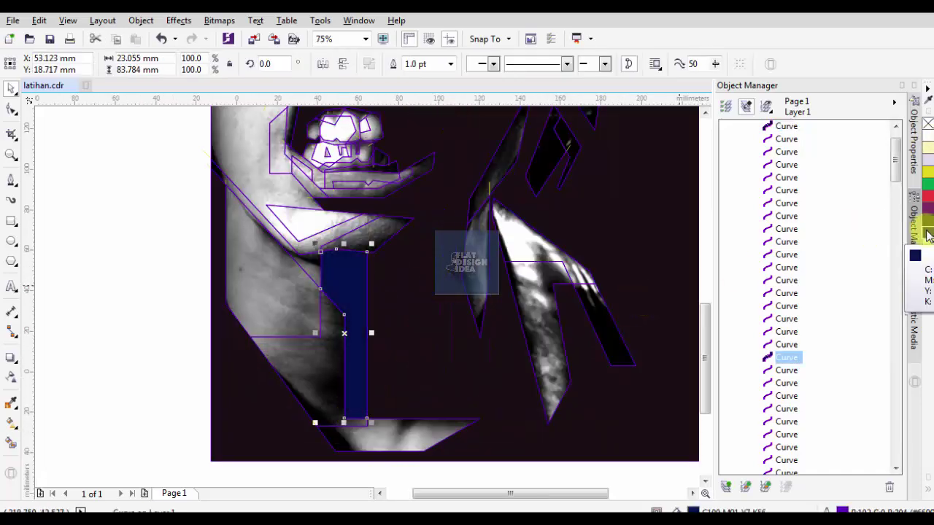
{"action": "left_click", "coordinate": [930, 212]}
{"action": "left_click", "coordinate": [928, 232]}
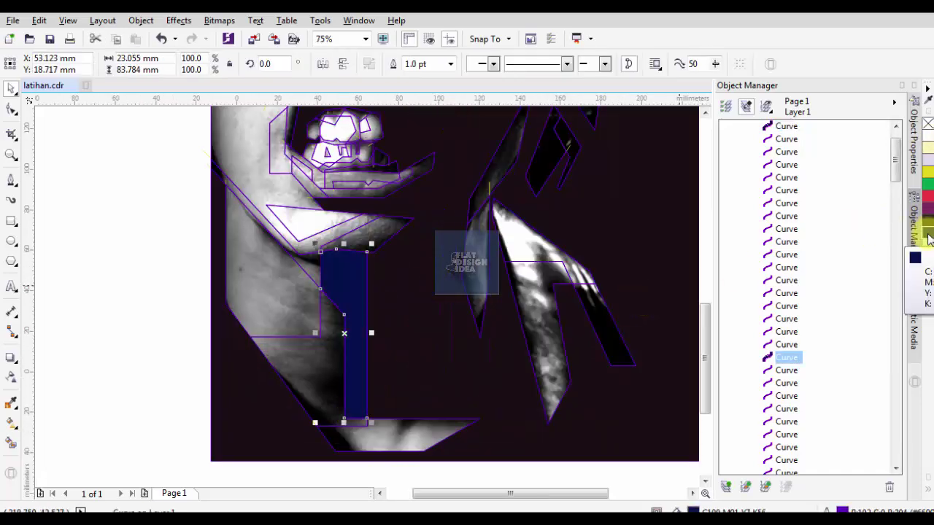
{"action": "left_click", "coordinate": [929, 213]}
{"action": "scroll", "coordinate": [190, 358], "scroll_direction": "down", "scroll_amount": 2}
{"action": "left_click", "coordinate": [248, 367]}
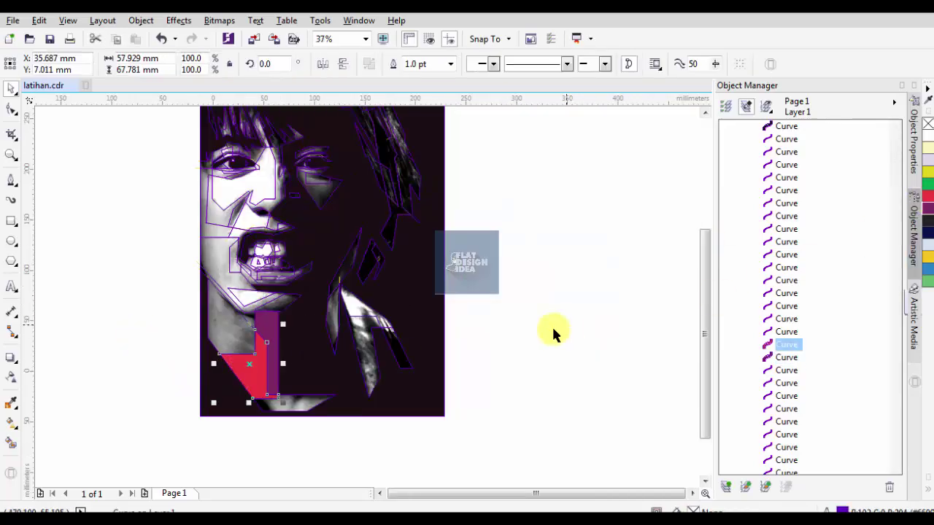
{"action": "left_click", "coordinate": [553, 332]}
Fill the outer neck area with green and the shoulder area below the neck with yellow
{"action": "scroll", "coordinate": [218, 327], "scroll_direction": "up", "scroll_amount": 2}
{"action": "key", "text": "Tab"}
{"action": "left_click", "coordinate": [928, 173]}
{"action": "key", "text": "Tab"}
{"action": "left_click", "coordinate": [928, 257]}
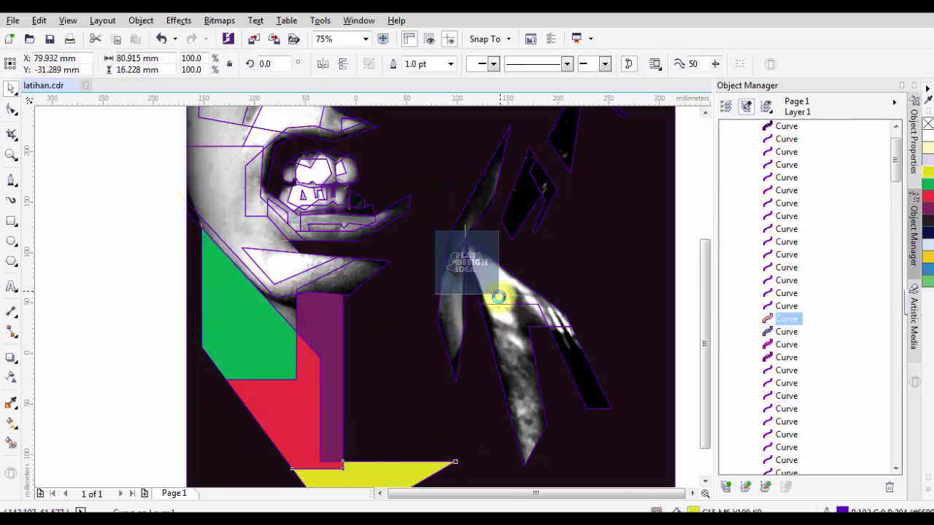
Fill the upper part of the bright collar with pale cream
{"action": "scroll", "coordinate": [498, 297], "scroll_direction": "down", "scroll_amount": 2}
{"action": "left_click", "coordinate": [420, 332]}
{"action": "left_click", "coordinate": [689, 328]}
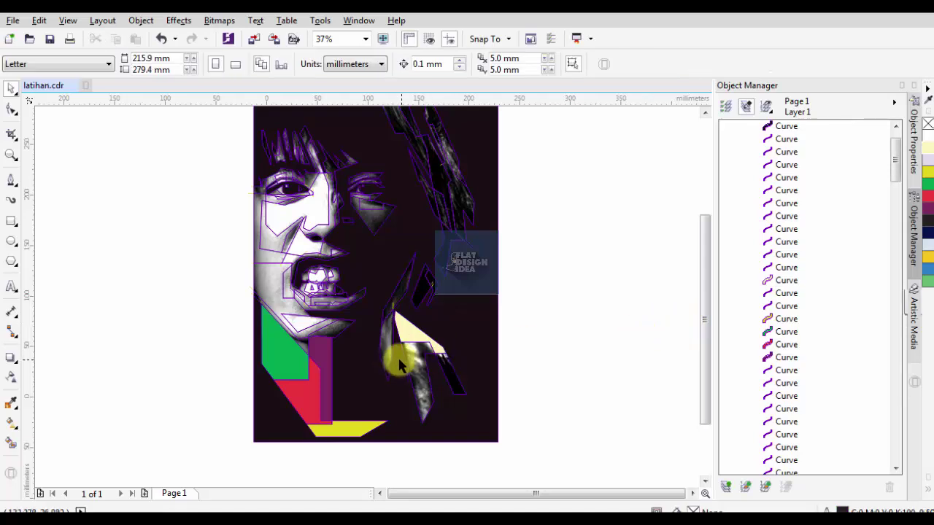
Fill the long lower collar strip and the narrow strand beside it with green, and the outer collar strand with pale lavender
{"action": "left_click", "coordinate": [398, 358]}
{"action": "left_click", "coordinate": [928, 184]}
{"action": "left_click", "coordinate": [462, 369]}
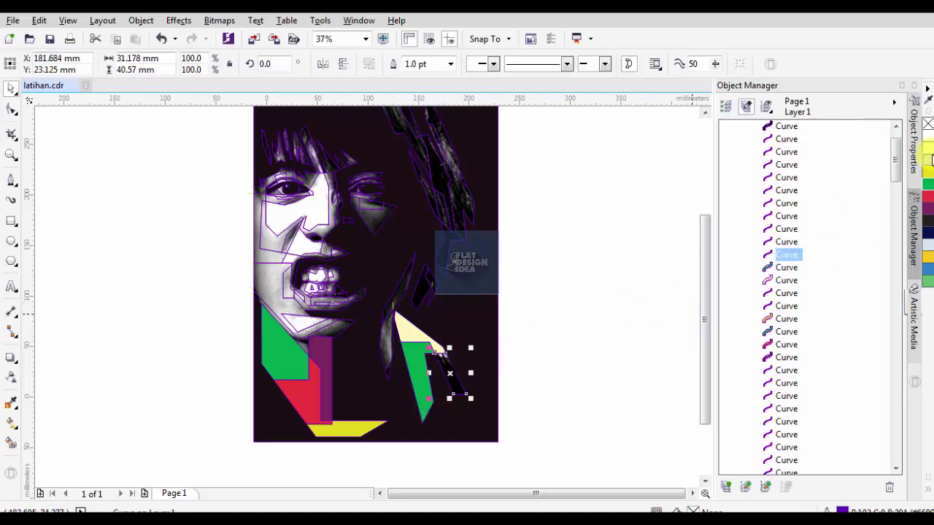
{"action": "left_click", "coordinate": [786, 305]}
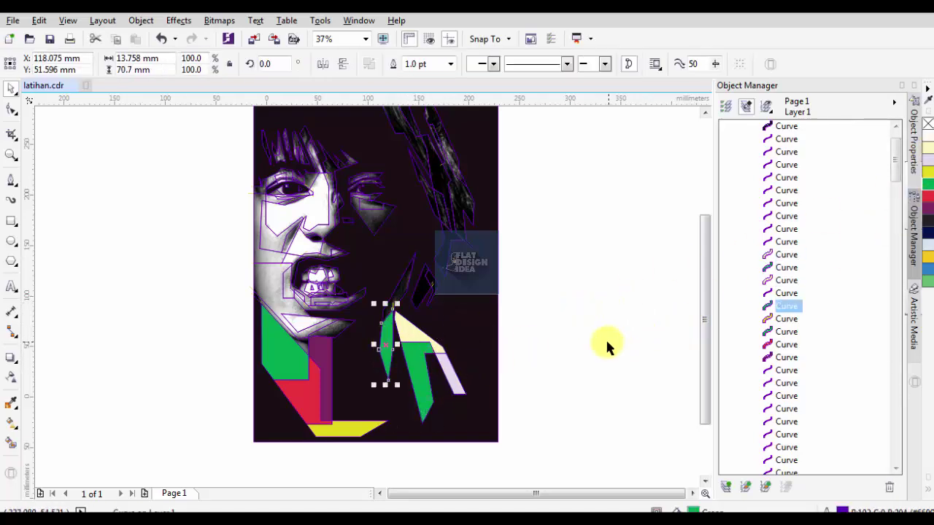
Fill the narrow strand beside the collar with red and the long strip above it with plum purple
{"action": "left_click", "coordinate": [928, 203]}
{"action": "left_click", "coordinate": [344, 355]}
{"action": "scroll", "coordinate": [344, 355], "scroll_direction": "up", "scroll_amount": 2}
{"action": "left_click", "coordinate": [463, 261]}
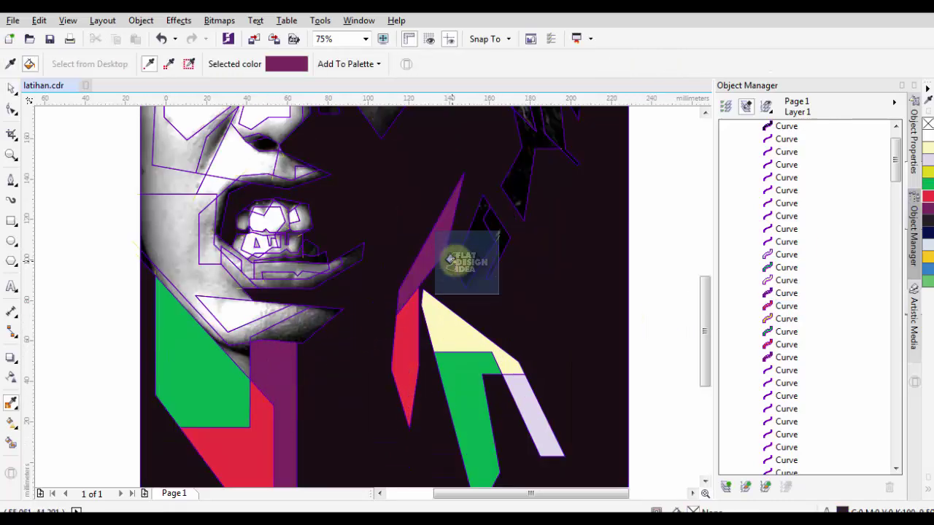
Fill the diamond shape below the hair and the middle hair lock with dark navy, and the diamond's thin edge strip with plum purple
{"action": "left_click", "coordinate": [474, 241]}
{"action": "key", "text": "i"}
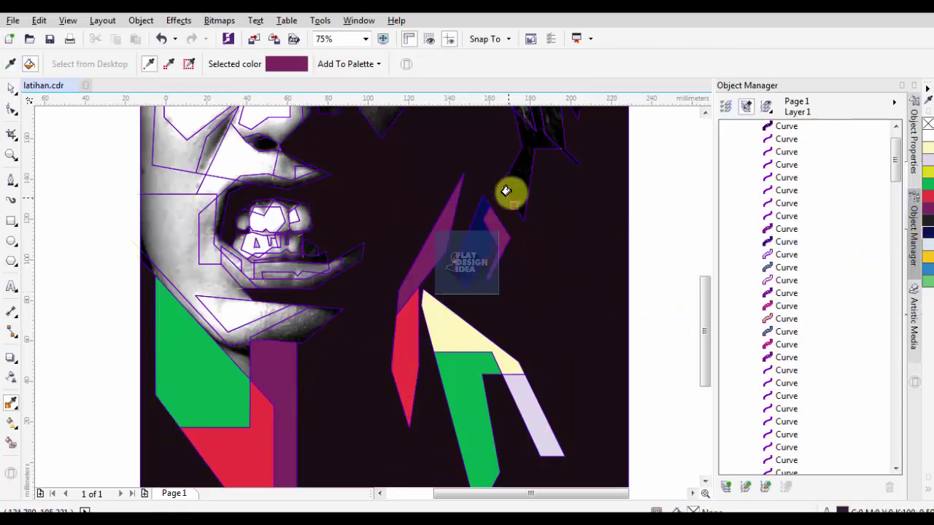
{"action": "left_click", "coordinate": [467, 248]}
{"action": "scroll", "coordinate": [468, 249], "scroll_direction": "down", "scroll_amount": 2}
{"action": "key", "text": "space"}
{"action": "scroll", "coordinate": [387, 277], "scroll_direction": "up", "scroll_amount": 2}
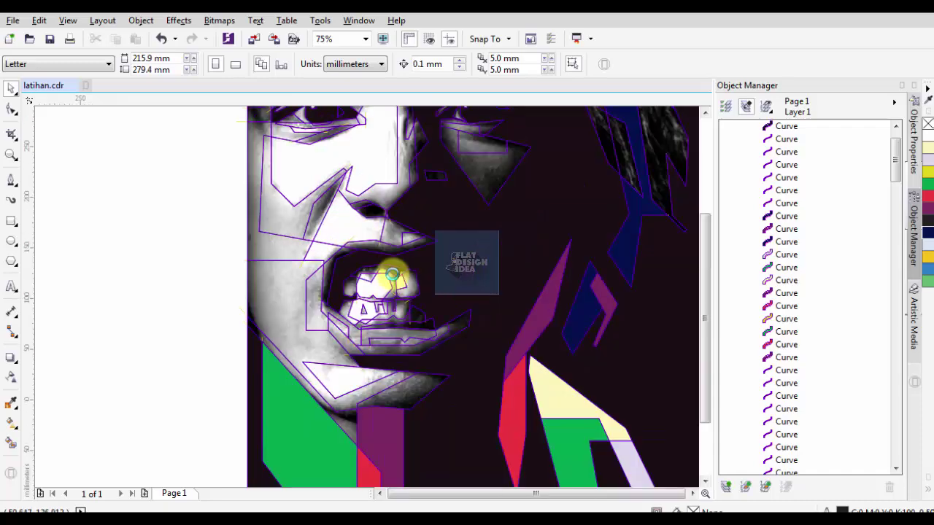
Fill the cheek area around the large bright highlight with pale cream
{"action": "scroll", "coordinate": [387, 277], "scroll_direction": "down", "scroll_amount": 2}
{"action": "scroll", "coordinate": [429, 179], "scroll_direction": "up", "scroll_amount": 2}
{"action": "scroll", "coordinate": [410, 289], "scroll_direction": "down", "scroll_amount": 2}
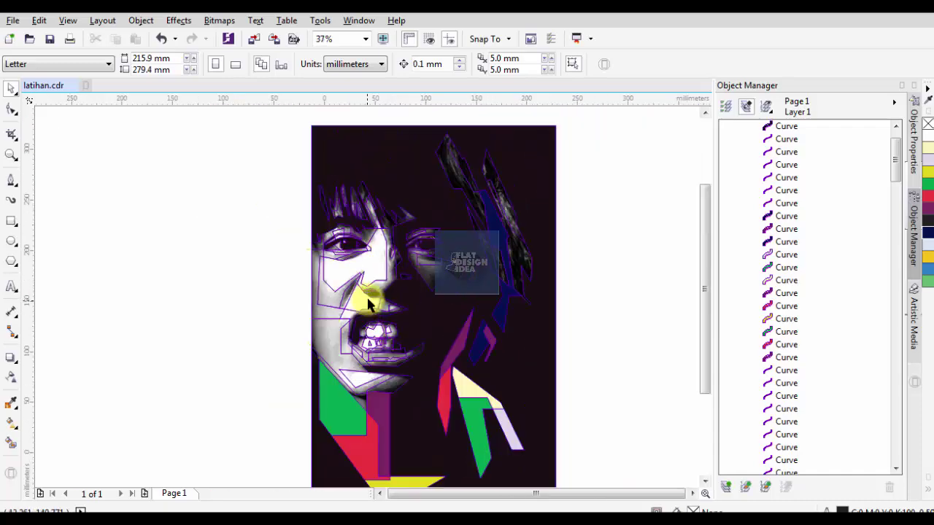
{"action": "left_click", "coordinate": [374, 265]}
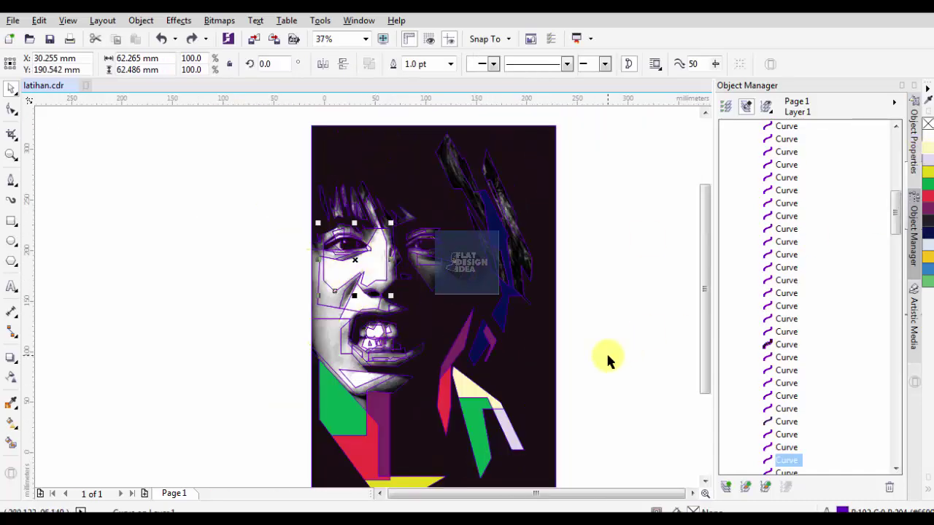
{"action": "key", "text": "i"}
{"action": "left_click", "coordinate": [479, 396]}
{"action": "scroll", "coordinate": [329, 271], "scroll_direction": "up", "scroll_amount": 2}
{"action": "left_click", "coordinate": [318, 318]}
{"action": "key", "text": "space"}
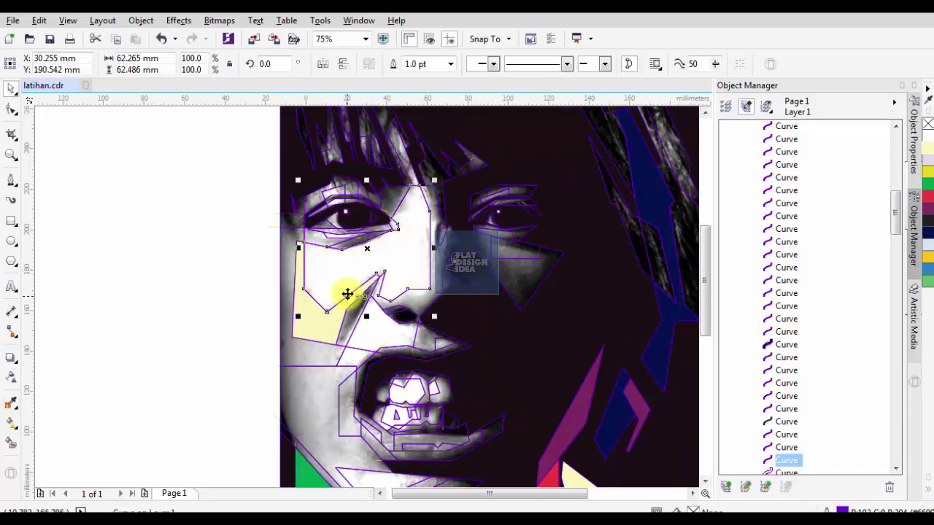
Fill the large bright cheek-and-nose highlight with white
{"action": "key", "text": "i"}
{"action": "scroll", "coordinate": [423, 388], "scroll_direction": "up", "scroll_amount": 1}
{"action": "scroll", "coordinate": [364, 428], "scroll_direction": "down", "scroll_amount": 2}
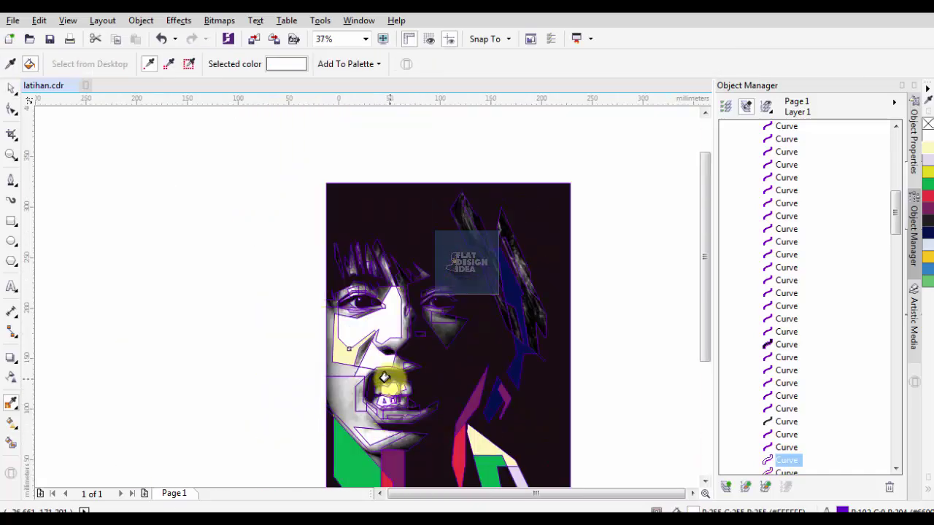
{"action": "scroll", "coordinate": [382, 381], "scroll_direction": "up", "scroll_amount": 1}
{"action": "scroll", "coordinate": [350, 427], "scroll_direction": "up", "scroll_amount": 1}
{"action": "scroll", "coordinate": [328, 398], "scroll_direction": "down", "scroll_amount": 1}
{"action": "key", "text": "space"}
Fill the lower cheek and jaw area and the outer cheek strip above it with yellow
{"action": "left_click", "coordinate": [328, 398]}
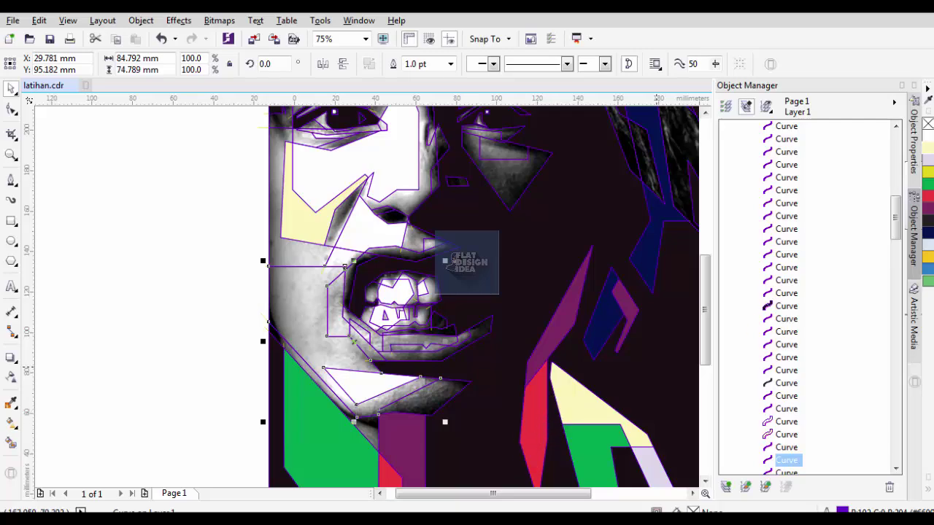
{"action": "left_click", "coordinate": [385, 282]}
{"action": "left_click", "coordinate": [301, 264]}
{"action": "left_click", "coordinate": [308, 254]}
{"action": "key", "text": "space"}
{"action": "left_click", "coordinate": [294, 253]}
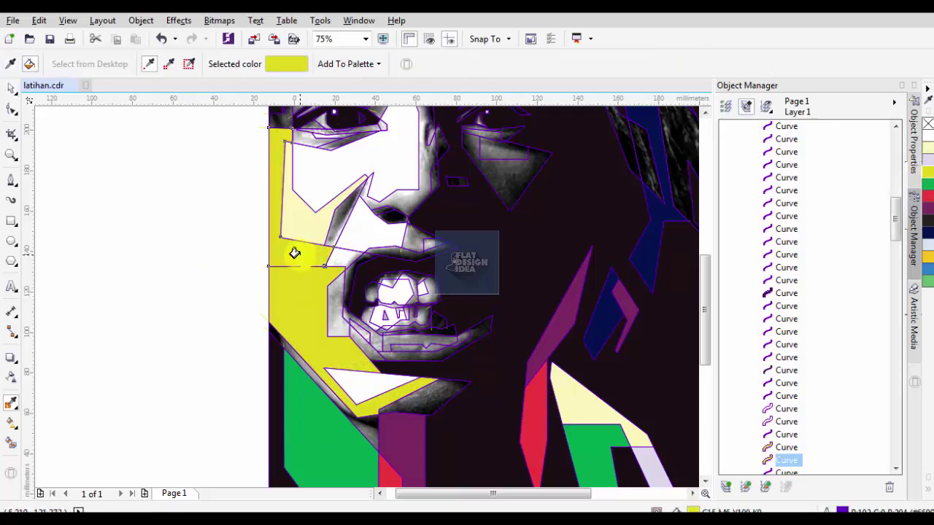
Fill the narrow strip beside the corner of the mouth with green
{"action": "key", "text": "space"}
{"action": "left_click", "coordinate": [337, 305]}
{"action": "scroll", "coordinate": [277, 287], "scroll_direction": "down", "scroll_amount": 2}
{"action": "left_click", "coordinate": [250, 267]}
{"action": "scroll", "coordinate": [284, 321], "scroll_direction": "up", "scroll_amount": 2}
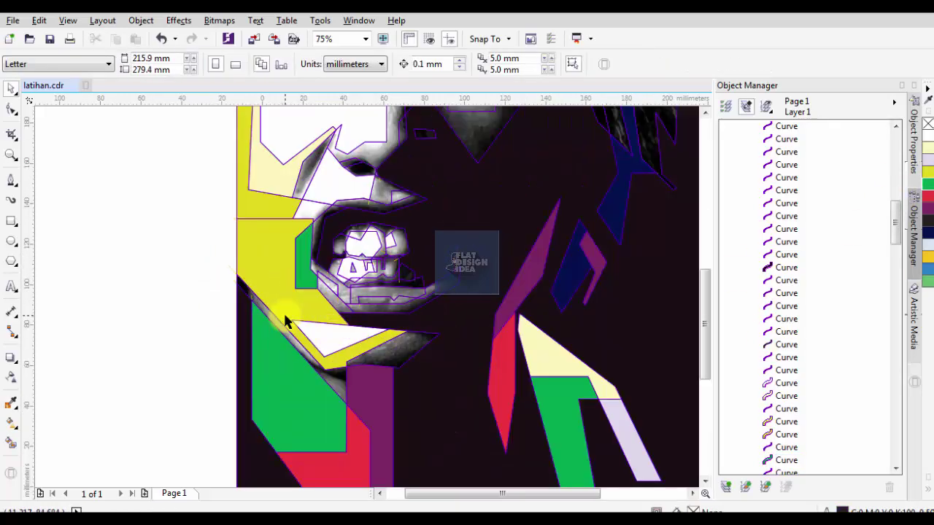
Fill the thin shadow strip along the jaw with red and the shadow under the chin with green
{"action": "key", "text": "space"}
{"action": "scroll", "coordinate": [333, 383], "scroll_direction": "down", "scroll_amount": 2}
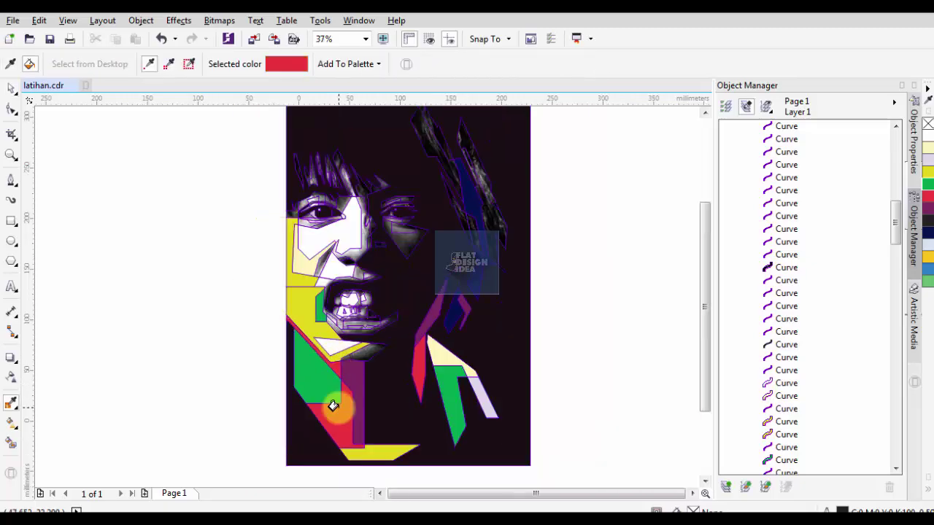
{"action": "scroll", "coordinate": [333, 405], "scroll_direction": "up", "scroll_amount": 2}
{"action": "scroll", "coordinate": [365, 354], "scroll_direction": "down", "scroll_amount": 2}
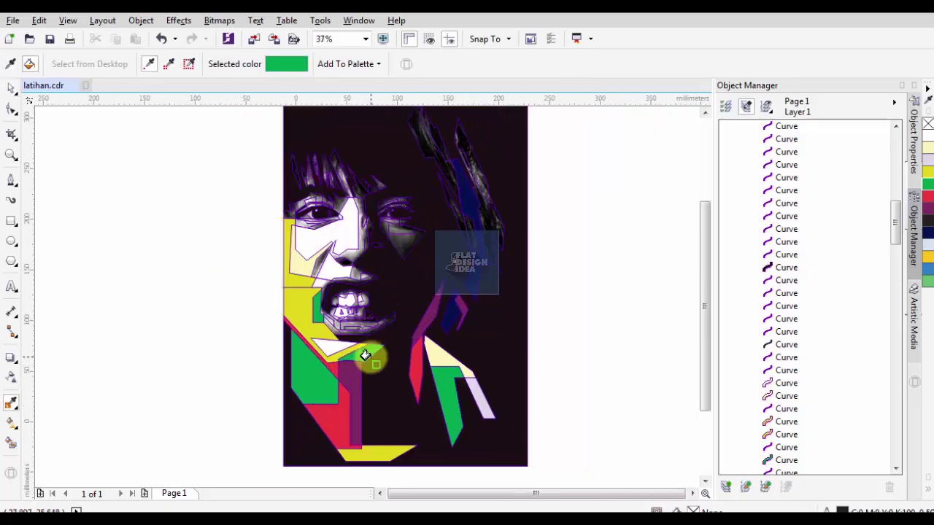
Refill the shadow under the chin with red and the vertical neck strip with dark navy
{"action": "scroll", "coordinate": [358, 356], "scroll_direction": "up", "scroll_amount": 2}
{"action": "scroll", "coordinate": [353, 355], "scroll_direction": "down", "scroll_amount": 2}
{"action": "key", "text": "space"}
{"action": "left_click", "coordinate": [348, 365]}
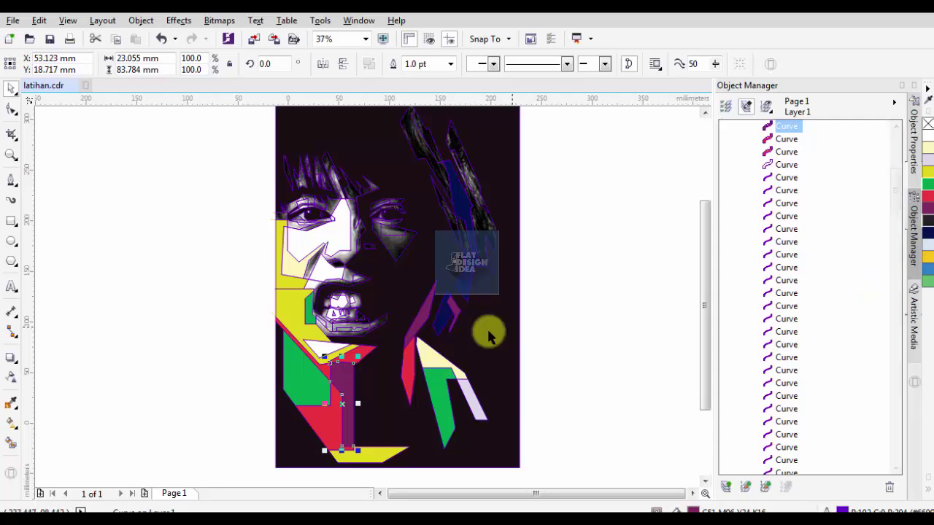
{"action": "key", "text": "space"}
{"action": "left_click", "coordinate": [438, 316]}
{"action": "key", "text": "space"}
{"action": "left_click", "coordinate": [592, 344]}
{"action": "scroll", "coordinate": [357, 344], "scroll_direction": "up", "scroll_amount": 2}
{"action": "scroll", "coordinate": [358, 345], "scroll_direction": "down", "scroll_amount": 2}
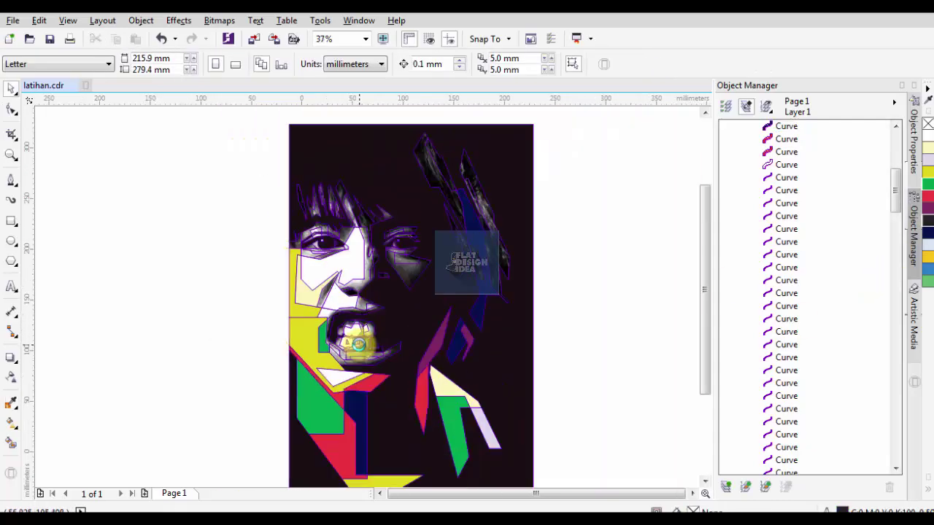
Fill the outer area under the eye on the bright side of the face with green
{"action": "scroll", "coordinate": [319, 264], "scroll_direction": "up", "scroll_amount": 2}
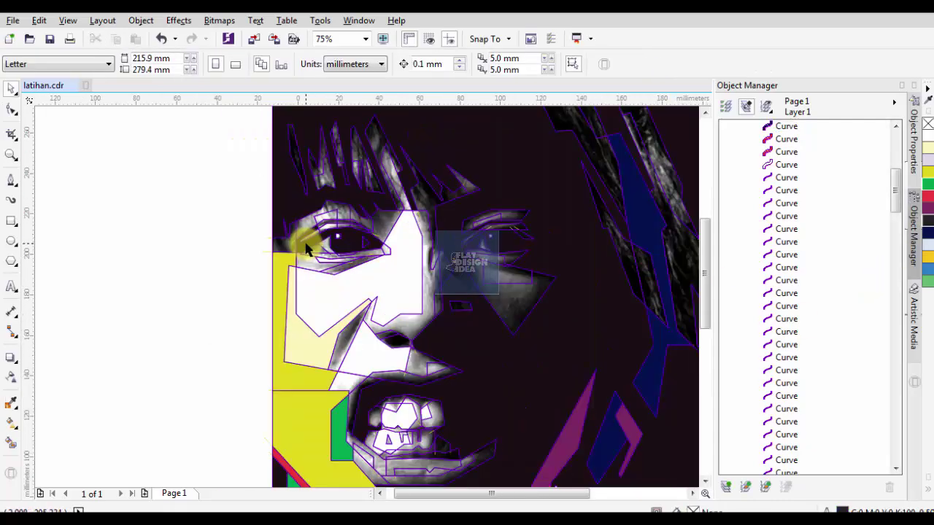
{"action": "key", "text": "space"}
{"action": "key", "text": "space"}
{"action": "scroll", "coordinate": [321, 259], "scroll_direction": "up", "scroll_amount": 2}
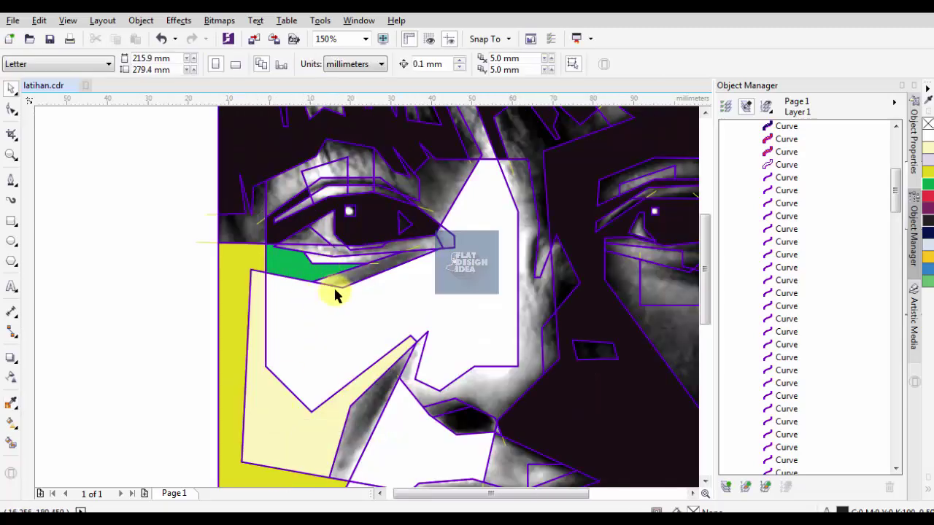
Fill the thin strip under the bright-side eye with pale lavender and its lower eyelid with yellow
{"action": "left_click", "coordinate": [333, 291]}
{"action": "scroll", "coordinate": [333, 291], "scroll_direction": "down", "scroll_amount": 2}
{"action": "scroll", "coordinate": [344, 260], "scroll_direction": "up", "scroll_amount": 2}
{"action": "key", "text": "space"}
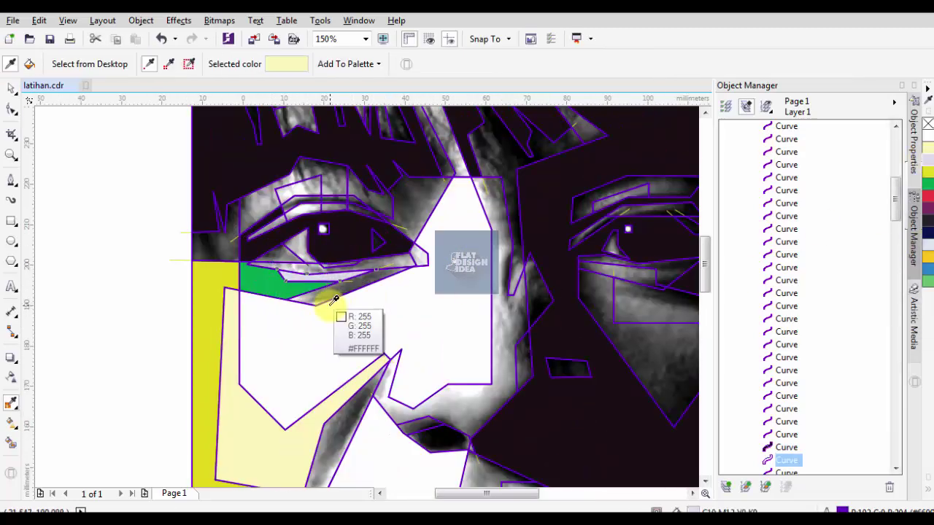
{"action": "left_click", "coordinate": [340, 267]}
{"action": "scroll", "coordinate": [336, 270], "scroll_direction": "up", "scroll_amount": 6}
{"action": "scroll", "coordinate": [239, 203], "scroll_direction": "down", "scroll_amount": 3}
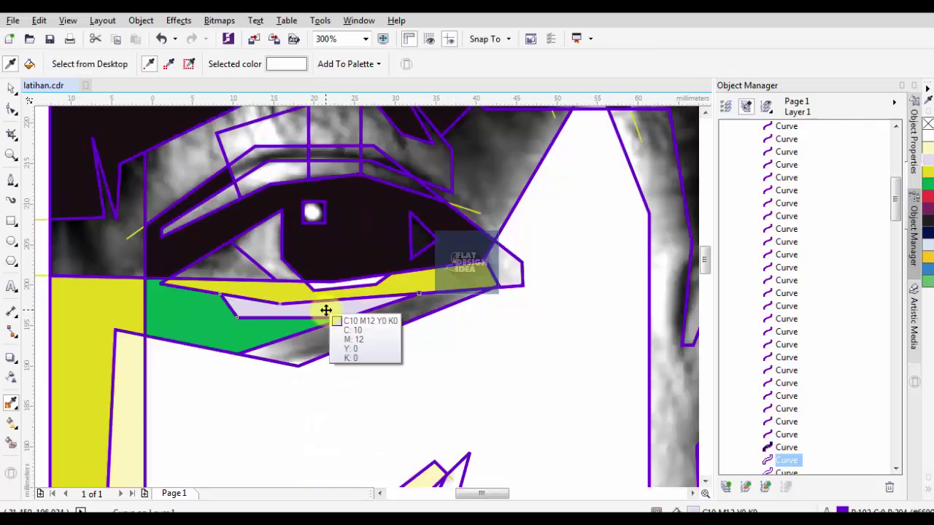
Fill the white of the bright-side eye with pale lavender and the highlight on its upper eyelid with white
{"action": "left_click", "coordinate": [265, 244]}
{"action": "scroll", "coordinate": [264, 244], "scroll_direction": "down", "scroll_amount": 3}
{"action": "scroll", "coordinate": [263, 228], "scroll_direction": "up", "scroll_amount": 1}
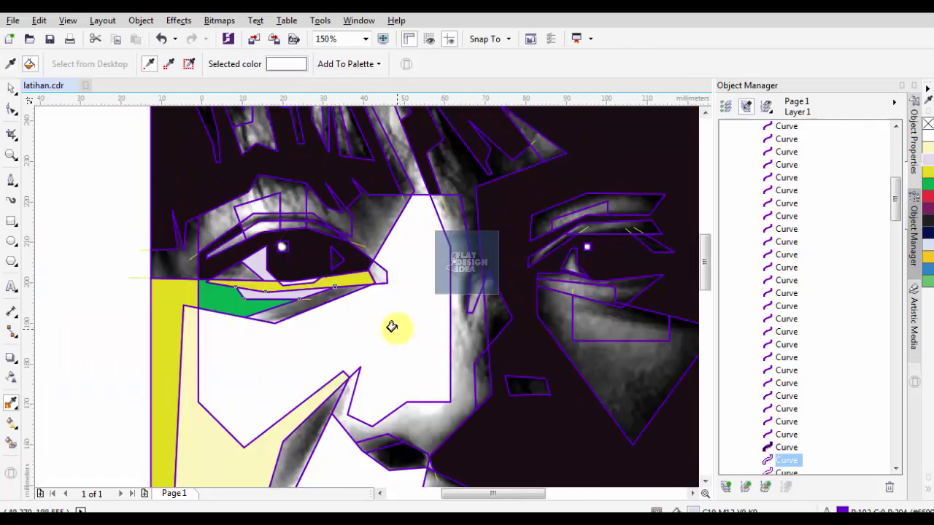
{"action": "scroll", "coordinate": [256, 204], "scroll_direction": "up", "scroll_amount": 1}
{"action": "scroll", "coordinate": [256, 236], "scroll_direction": "down", "scroll_amount": 1}
{"action": "scroll", "coordinate": [256, 236], "scroll_direction": "down", "scroll_amount": 2}
Fill the rectangle under the shaded eye with red and the large triangle around it with plum purple
{"action": "key", "text": "space"}
{"action": "key", "text": "Escape"}
{"action": "key", "text": "space"}
{"action": "left_click", "coordinate": [404, 328]}
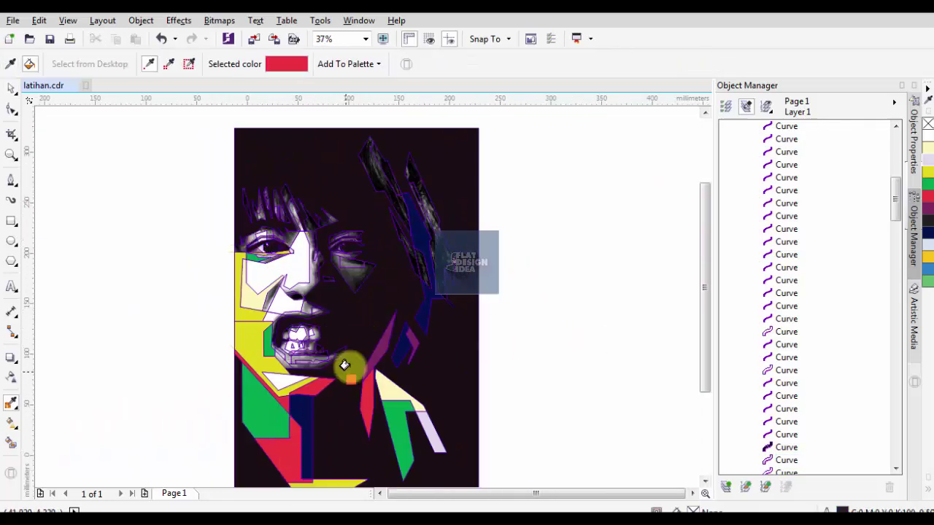
{"action": "scroll", "coordinate": [342, 261], "scroll_direction": "up", "scroll_amount": 1}
{"action": "key", "text": "space"}
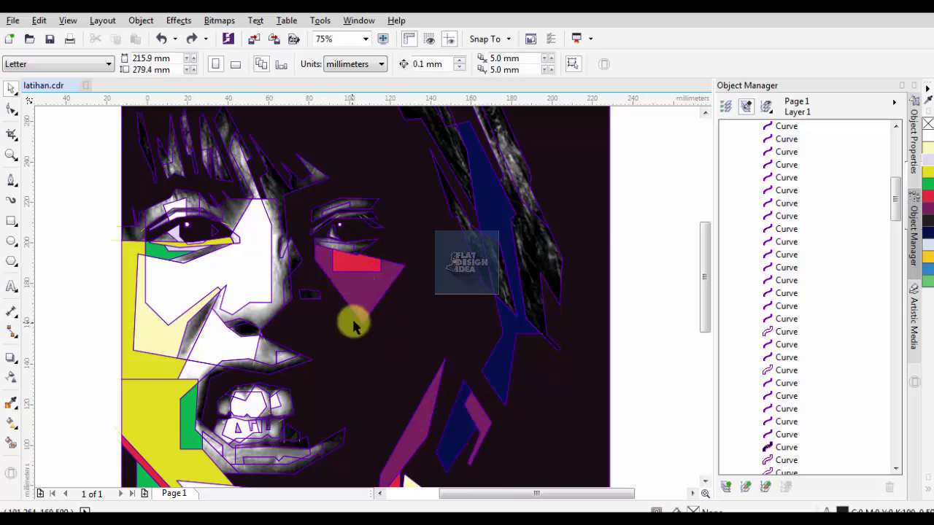
Fill the small cheek quadrilateral and the wedge beside the nose bridge with dark navy, and the jagged forehead shape with plum purple
{"action": "key", "text": "space"}
{"action": "left_click", "coordinate": [442, 427]}
{"action": "scroll", "coordinate": [305, 297], "scroll_direction": "up", "scroll_amount": 2}
{"action": "scroll", "coordinate": [306, 298], "scroll_direction": "down", "scroll_amount": 2}
{"action": "scroll", "coordinate": [299, 291], "scroll_direction": "up", "scroll_amount": 1}
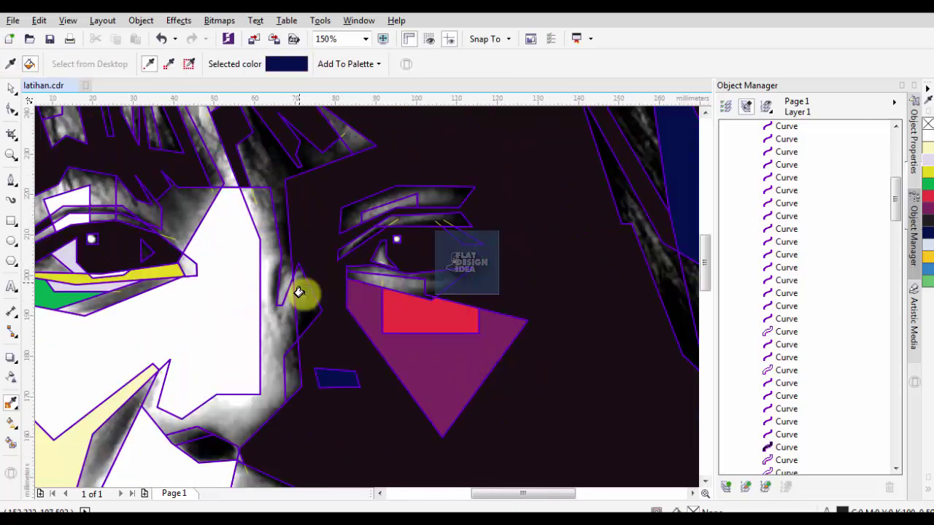
{"action": "scroll", "coordinate": [319, 269], "scroll_direction": "down", "scroll_amount": 2}
{"action": "scroll", "coordinate": [296, 324], "scroll_direction": "up", "scroll_amount": 1}
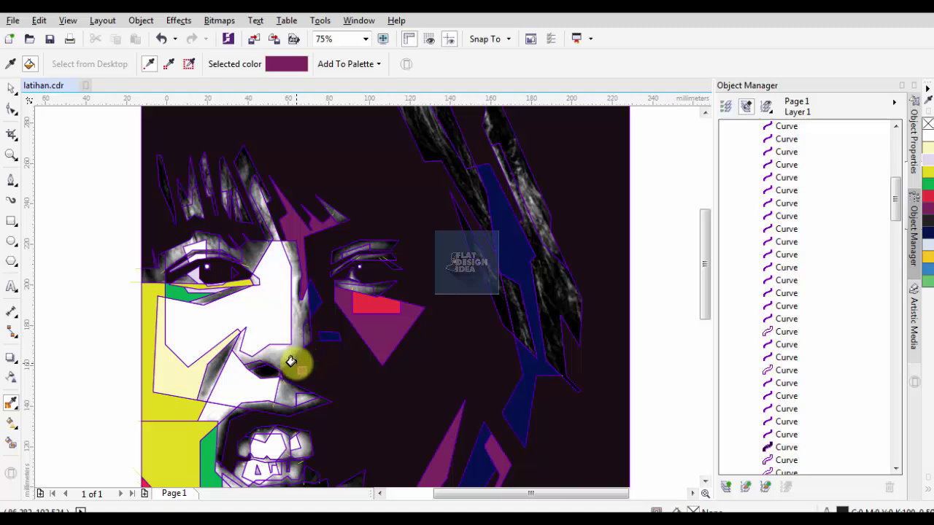
Fill the band running down the side of the nose and around its tip with green
{"action": "key", "text": "space"}
{"action": "key", "text": "space"}
{"action": "scroll", "coordinate": [333, 309], "scroll_direction": "down", "scroll_amount": 1}
{"action": "left_click", "coordinate": [303, 413]}
{"action": "scroll", "coordinate": [292, 302], "scroll_direction": "up", "scroll_amount": 1}
{"action": "left_click", "coordinate": [291, 302]}
{"action": "key", "text": "space"}
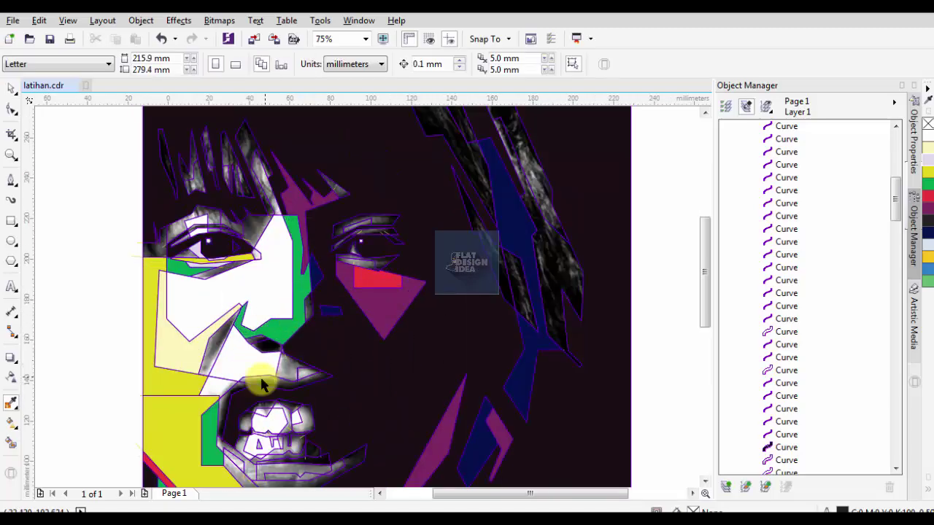
Fill the small wedge on the shaded side of the nose with red
{"action": "key", "text": "space"}
{"action": "scroll", "coordinate": [274, 265], "scroll_direction": "down", "scroll_amount": 1}
{"action": "left_click", "coordinate": [272, 447]}
{"action": "scroll", "coordinate": [271, 292], "scroll_direction": "up", "scroll_amount": 2}
{"action": "left_click", "coordinate": [271, 291]}
{"action": "scroll", "coordinate": [330, 274], "scroll_direction": "down", "scroll_amount": 1}
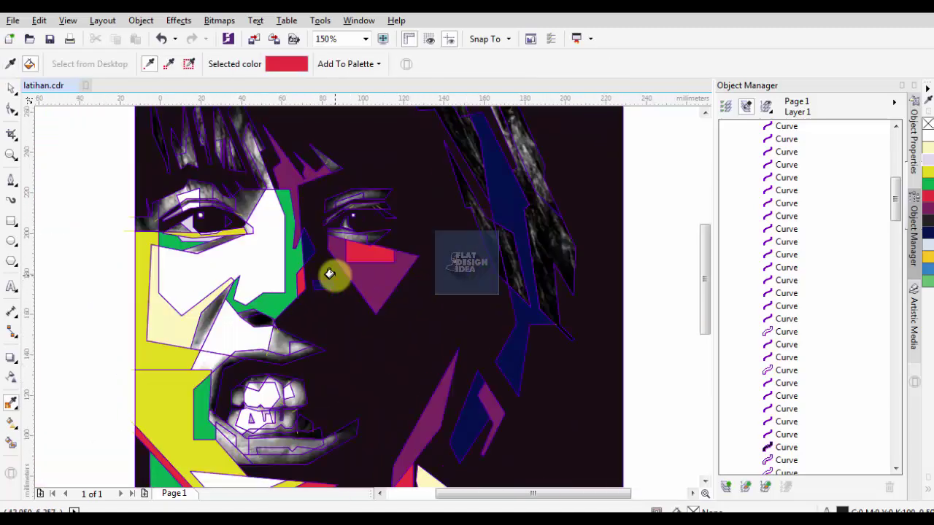
Fill the slanted fold between the cheek and the nose with red
{"action": "scroll", "coordinate": [250, 333], "scroll_direction": "up", "scroll_amount": 1}
{"action": "scroll", "coordinate": [282, 297], "scroll_direction": "down", "scroll_amount": 2}
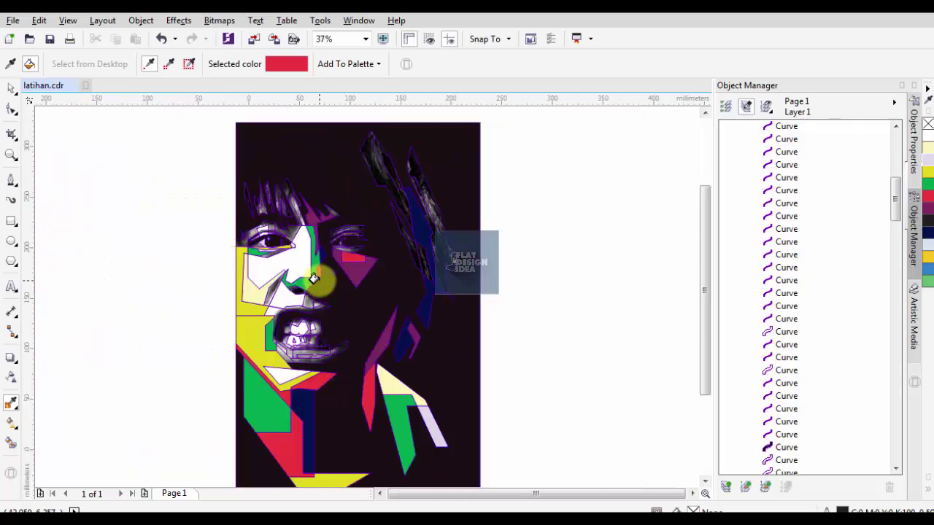
{"action": "scroll", "coordinate": [263, 291], "scroll_direction": "up", "scroll_amount": 1}
{"action": "scroll", "coordinate": [265, 284], "scroll_direction": "up", "scroll_amount": 1}
{"action": "scroll", "coordinate": [264, 281], "scroll_direction": "down", "scroll_amount": 1}
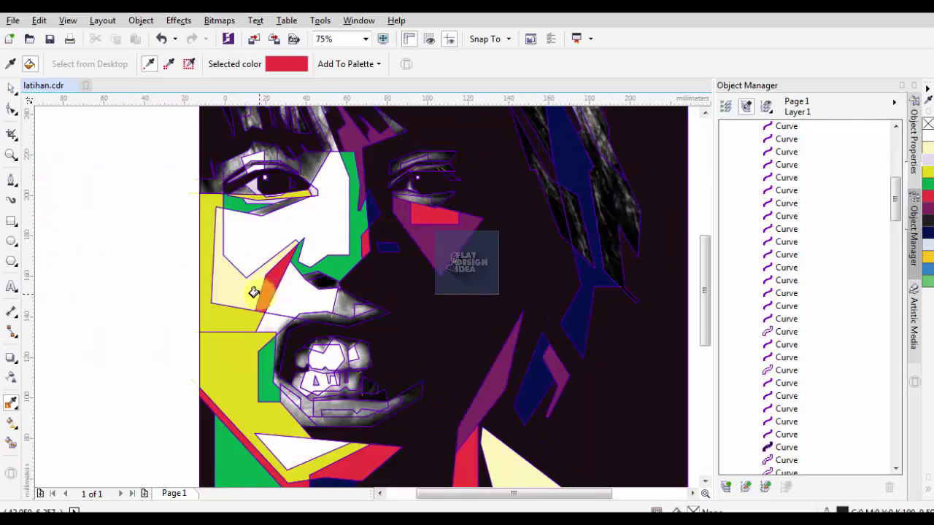
Fill the small wedge above the mouth corner with pale cream and the upper-lip patch below the nostril with yellow
{"action": "left_click", "coordinate": [257, 293]}
{"action": "scroll", "coordinate": [353, 310], "scroll_direction": "up", "scroll_amount": 1}
{"action": "left_click", "coordinate": [350, 313]}
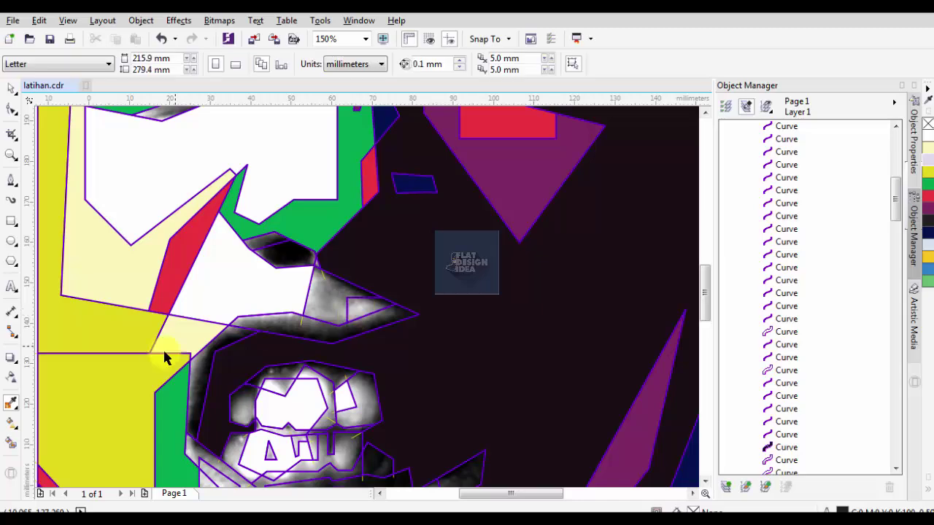
{"action": "scroll", "coordinate": [185, 353], "scroll_direction": "down", "scroll_amount": 1}
{"action": "key", "text": "space"}
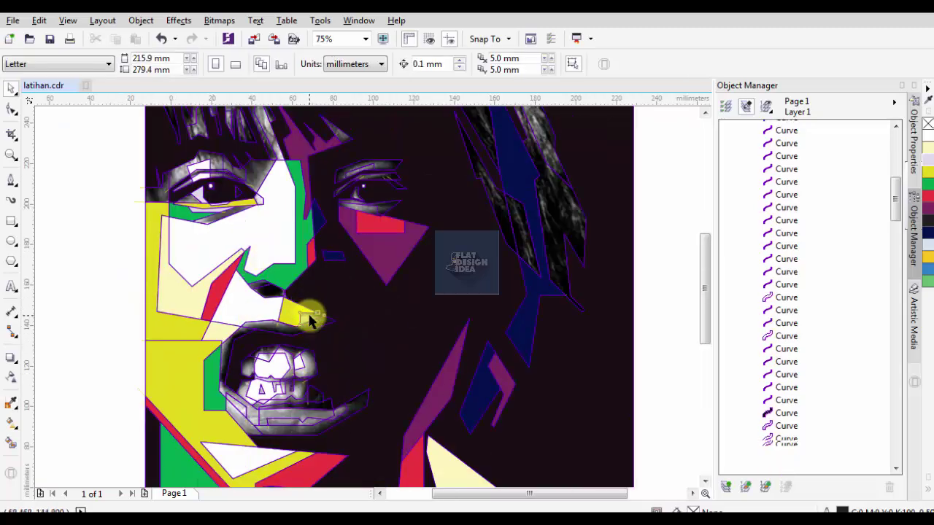
Fill the small highlight inside the yellow upper-lip patch with pale lavender
{"action": "left_click", "coordinate": [312, 317]}
{"action": "key", "text": "Escape"}
{"action": "scroll", "coordinate": [282, 288], "scroll_direction": "up", "scroll_amount": 1}
{"action": "key", "text": "space"}
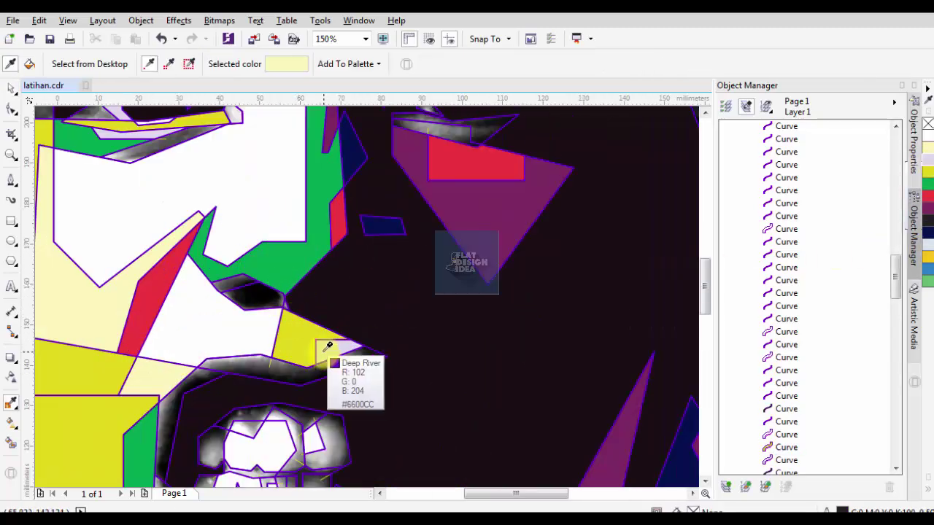
Fill the upper rim of the nostril with red and the nostril opening with dark navy
{"action": "scroll", "coordinate": [313, 302], "scroll_direction": "up", "scroll_amount": 3}
{"action": "scroll", "coordinate": [307, 289], "scroll_direction": "down", "scroll_amount": 2}
{"action": "scroll", "coordinate": [307, 289], "scroll_direction": "down", "scroll_amount": 1}
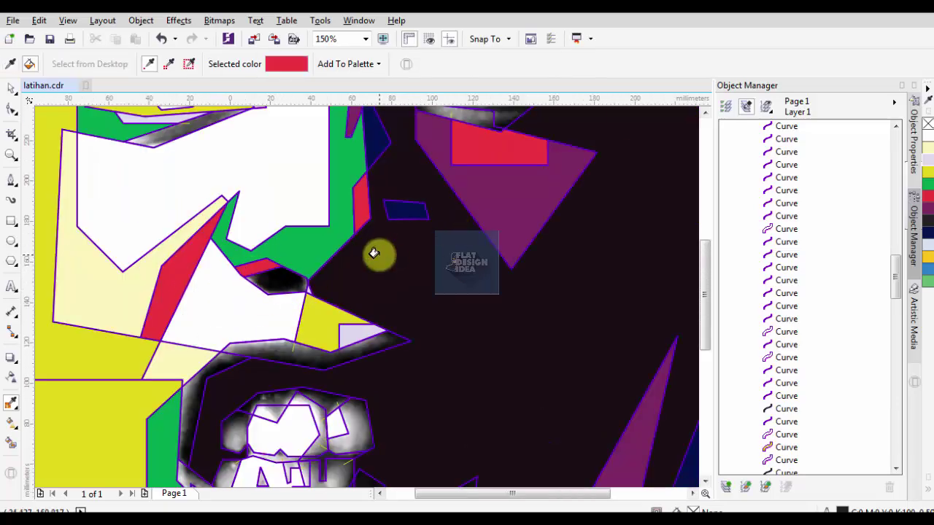
{"action": "scroll", "coordinate": [377, 252], "scroll_direction": "down", "scroll_amount": 1}
{"action": "left_click", "coordinate": [540, 365]}
{"action": "scroll", "coordinate": [327, 267], "scroll_direction": "down", "scroll_amount": 1}
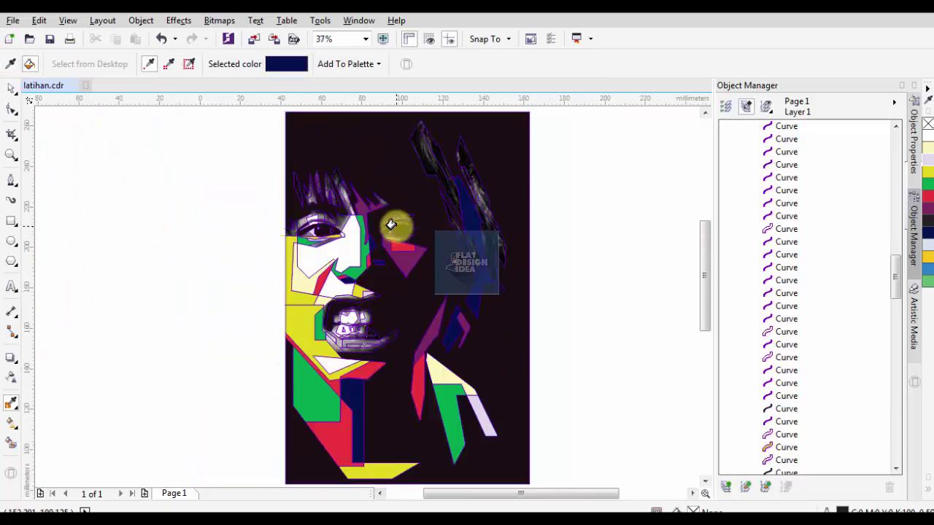
Fill the shaded eye's lower-lid strip, upper eyelid, eye white and brow highlight with green
{"action": "scroll", "coordinate": [394, 223], "scroll_direction": "up", "scroll_amount": 2}
{"action": "key", "text": "space"}
{"action": "key", "text": "space"}
{"action": "left_click", "coordinate": [270, 333]}
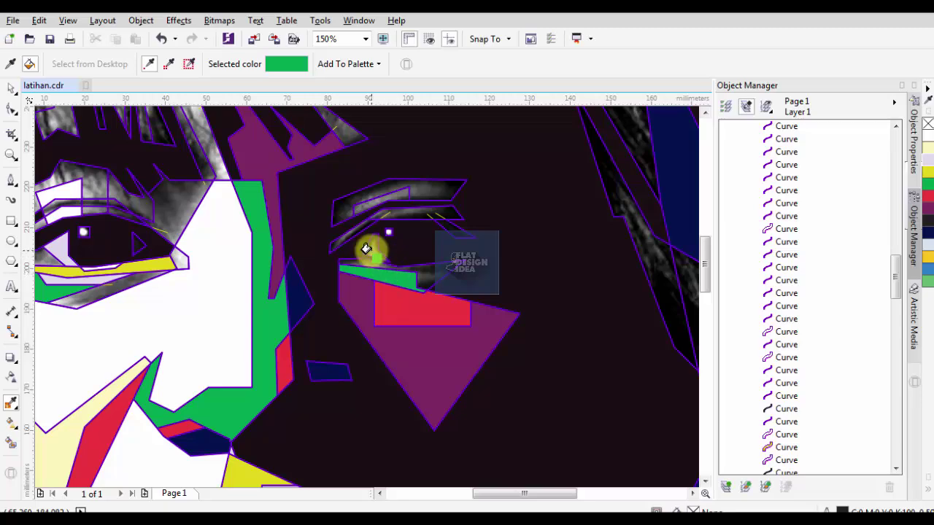
{"action": "left_click", "coordinate": [396, 191]}
{"action": "scroll", "coordinate": [396, 190], "scroll_direction": "up", "scroll_amount": 2}
{"action": "scroll", "coordinate": [329, 224], "scroll_direction": "down", "scroll_amount": 3}
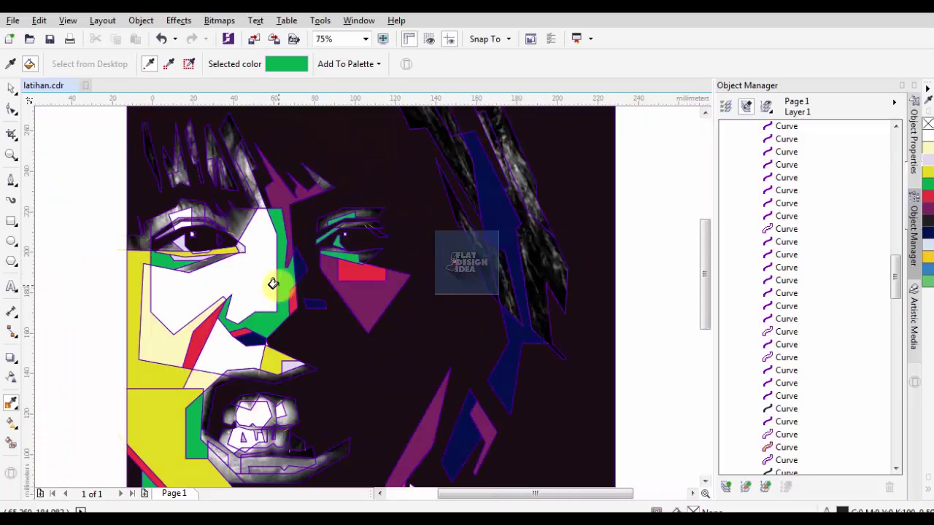
Fill the uncoloured lower-lid shape of the shaded eye with dark navy
{"action": "key", "text": "space"}
{"action": "key", "text": "space"}
{"action": "left_click", "coordinate": [208, 339]}
{"action": "scroll", "coordinate": [369, 271], "scroll_direction": "up", "scroll_amount": 2}
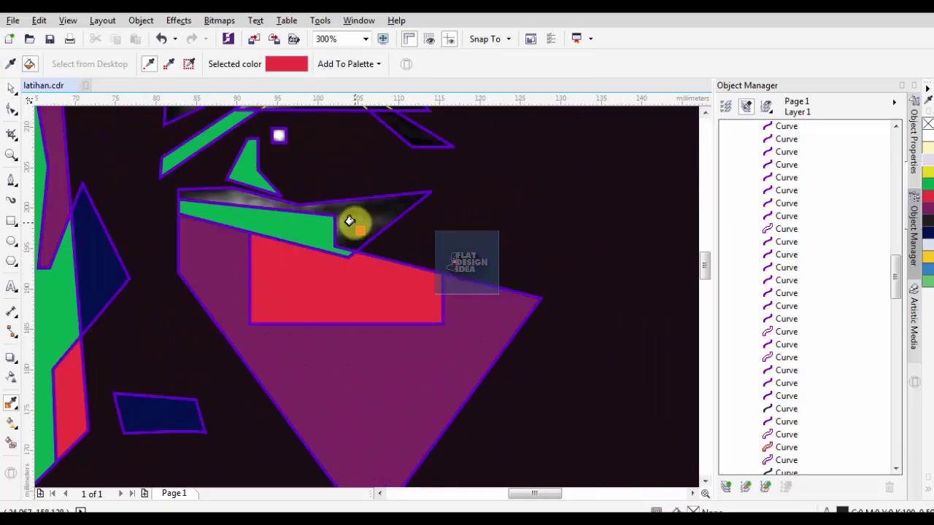
{"action": "scroll", "coordinate": [343, 307], "scroll_direction": "down", "scroll_amount": 2}
{"action": "key", "text": "space"}
{"action": "key", "text": "space"}
{"action": "left_click", "coordinate": [327, 209]}
{"action": "scroll", "coordinate": [355, 273], "scroll_direction": "up", "scroll_amount": 2}
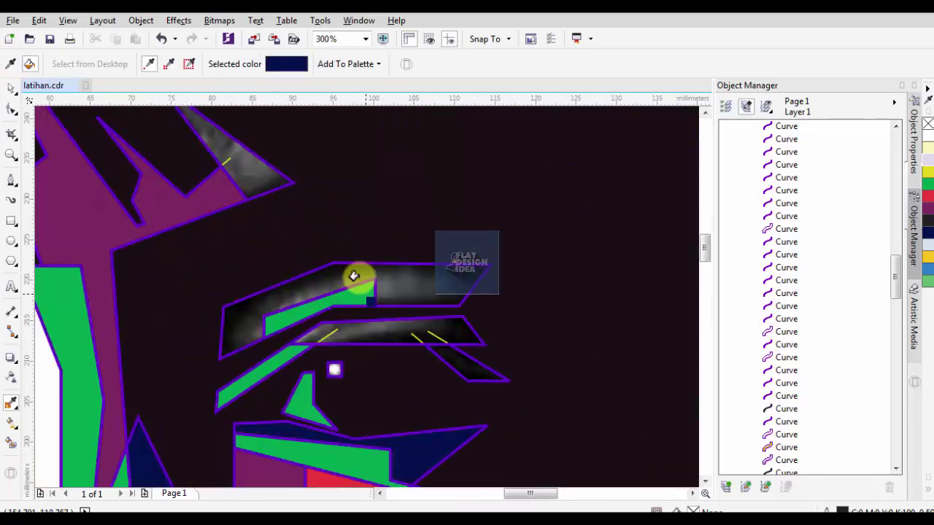
Fill the shaded eye's brow shape with purple and its upper-eyelid strip with red
{"action": "scroll", "coordinate": [285, 244], "scroll_direction": "down", "scroll_amount": 2}
{"action": "left_click", "coordinate": [285, 244]}
{"action": "scroll", "coordinate": [387, 272], "scroll_direction": "up", "scroll_amount": 1}
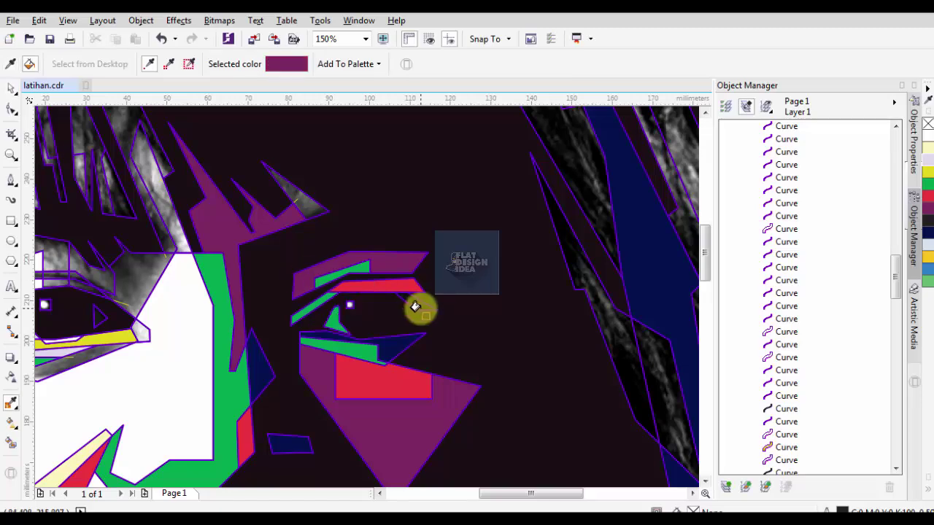
Fill the shaded eye's outer-corner wedge with purple and its pupil highlight with yellow
{"action": "scroll", "coordinate": [397, 240], "scroll_direction": "down", "scroll_amount": 1}
{"action": "scroll", "coordinate": [372, 267], "scroll_direction": "up", "scroll_amount": 2}
{"action": "scroll", "coordinate": [371, 267], "scroll_direction": "down", "scroll_amount": 1}
{"action": "left_click", "coordinate": [109, 306]}
{"action": "scroll", "coordinate": [334, 274], "scroll_direction": "up", "scroll_amount": 2}
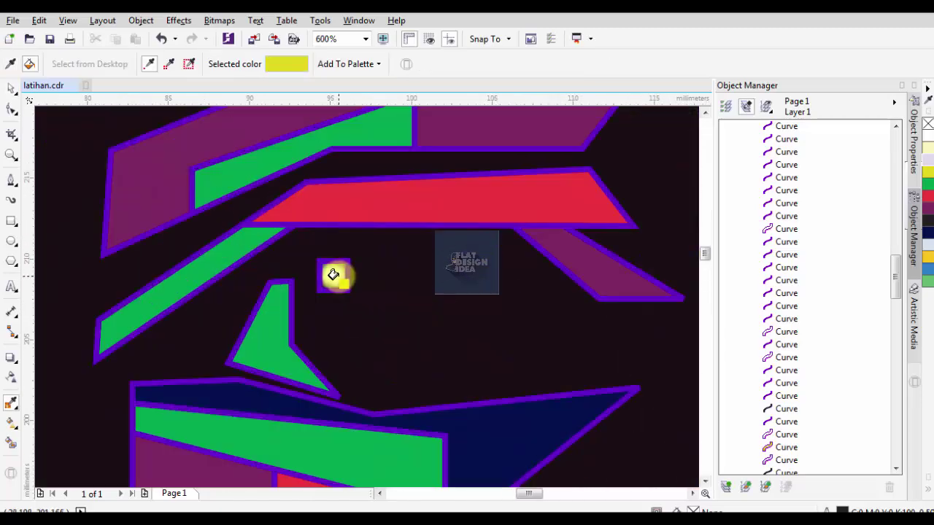
Fill the hair-gap tip above the shaded eye and the patch at the bright eye's inner corner with red
{"action": "scroll", "coordinate": [334, 274], "scroll_direction": "down", "scroll_amount": 3}
{"action": "left_click", "coordinate": [439, 289]}
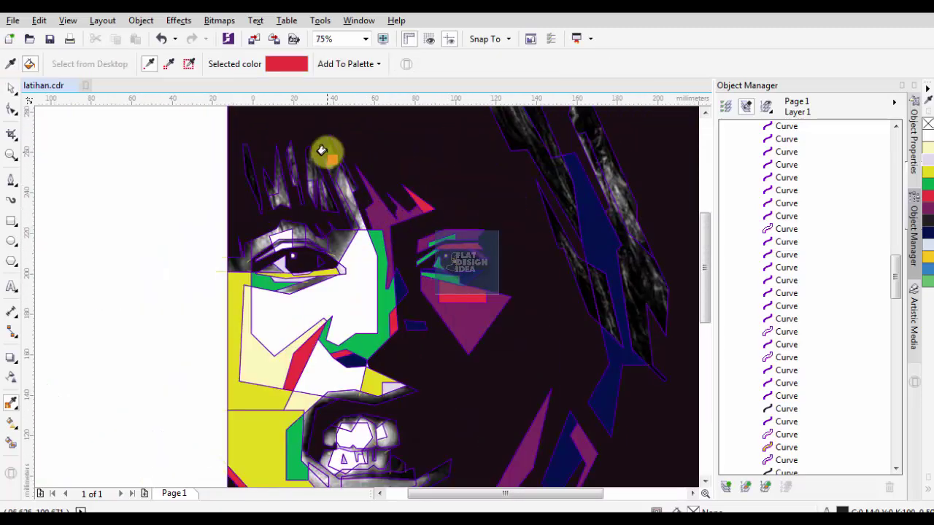
{"action": "key", "text": "space"}
{"action": "scroll", "coordinate": [328, 146], "scroll_direction": "up", "scroll_amount": 1}
{"action": "key", "text": "space"}
{"action": "key", "text": "space"}
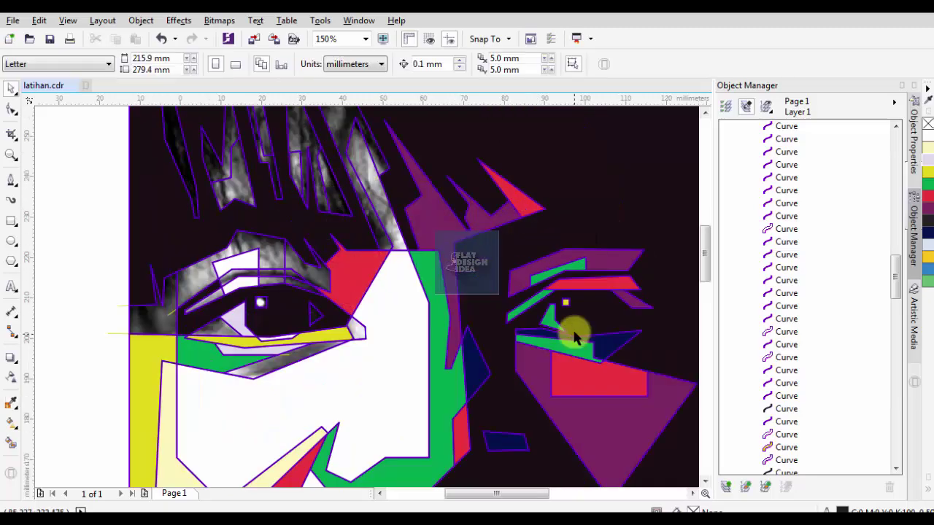
Fill the bright eye's brow area with green at its inner end, red at the face edge and yellow in between
{"action": "key", "text": "space"}
{"action": "left_click", "coordinate": [575, 337]}
{"action": "key", "text": "space"}
{"action": "key", "text": "space"}
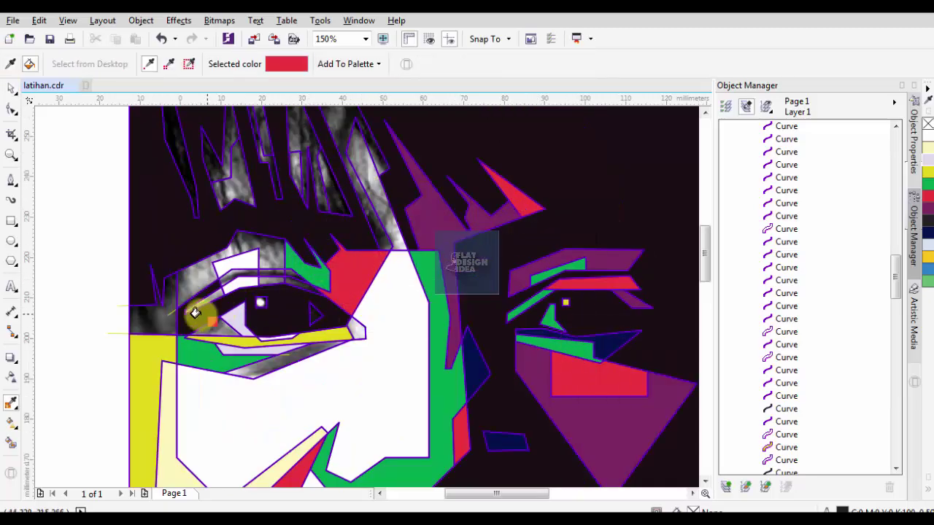
{"action": "left_click", "coordinate": [193, 275]}
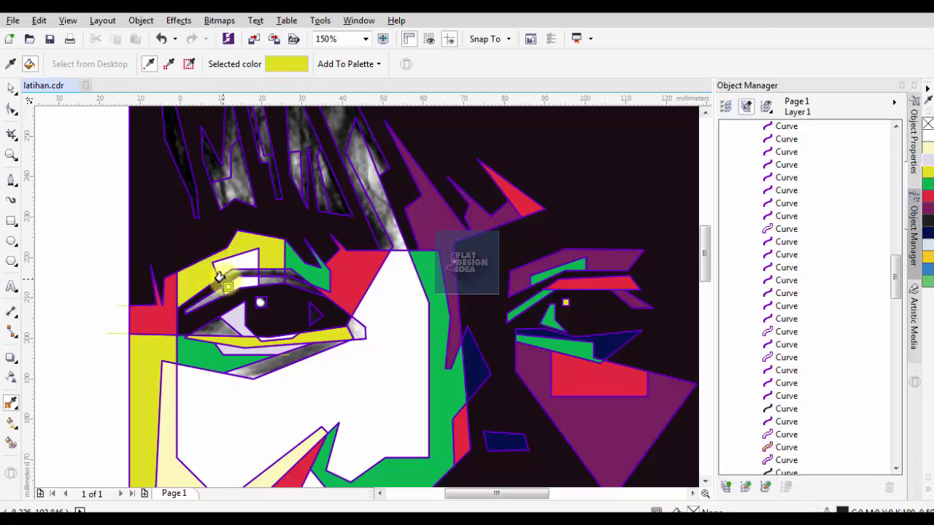
Fill the bright eye's lid crease with purple and the lid segments beneath it with red and green
{"action": "scroll", "coordinate": [219, 278], "scroll_direction": "up", "scroll_amount": 2}
{"action": "left_click", "coordinate": [589, 205]}
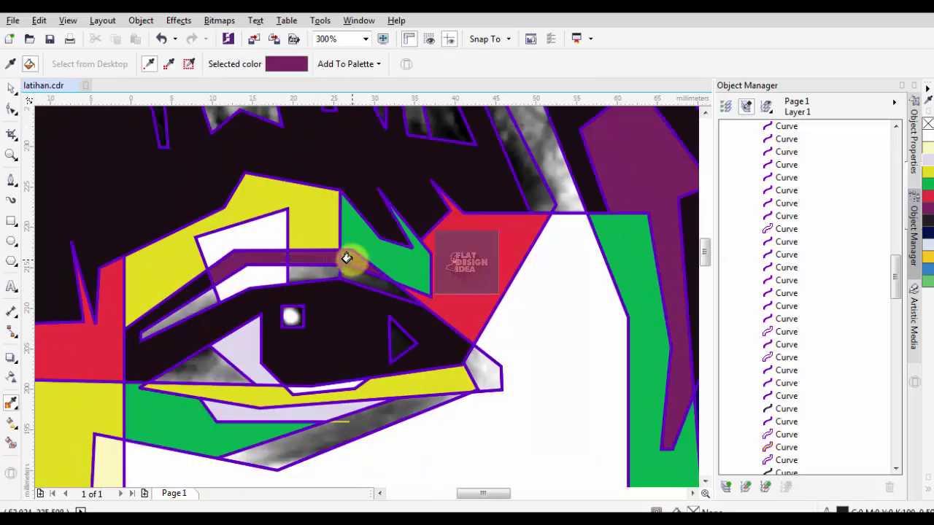
{"action": "left_click", "coordinate": [504, 299]}
{"action": "left_click", "coordinate": [354, 275]}
{"action": "scroll", "coordinate": [211, 268], "scroll_direction": "down", "scroll_amount": 2}
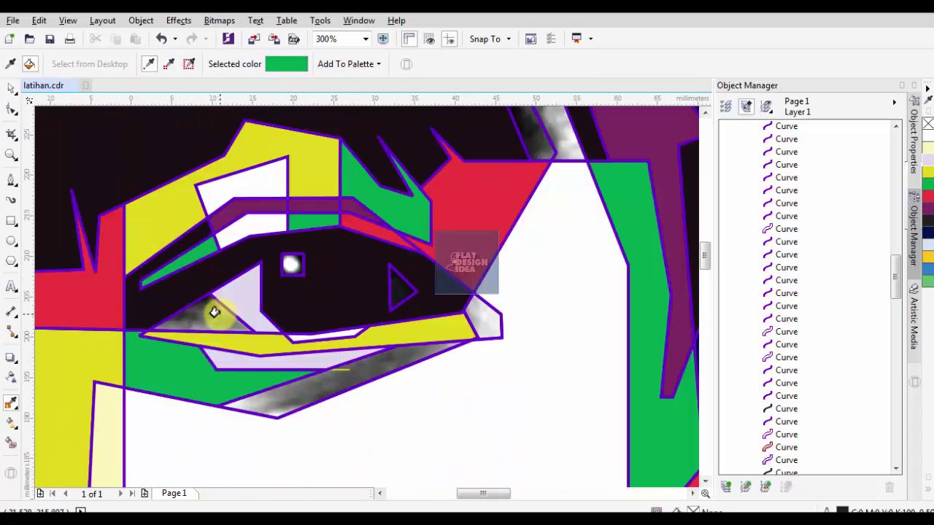
Fill the outer part of the bright eye's white with green and the strip under its lower lid with red
{"action": "scroll", "coordinate": [232, 307], "scroll_direction": "down", "scroll_amount": 2}
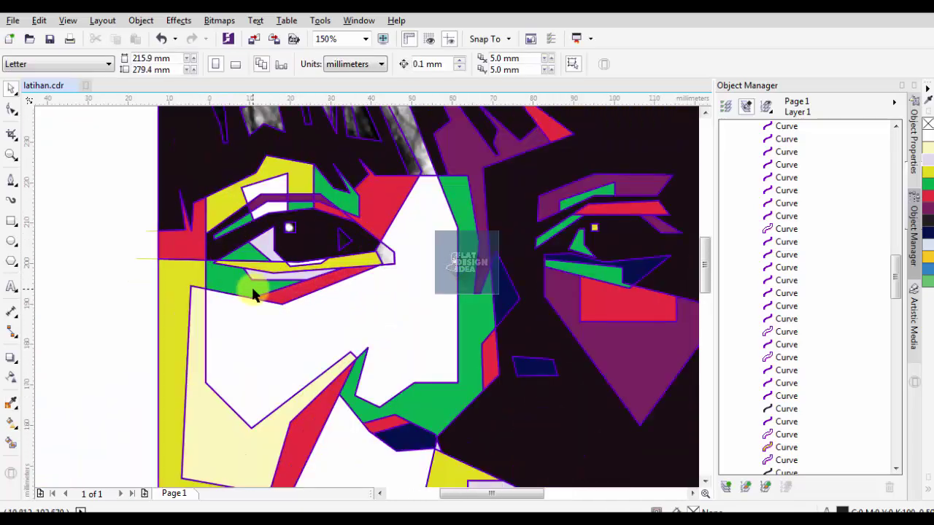
{"action": "scroll", "coordinate": [255, 292], "scroll_direction": "up", "scroll_amount": 2}
{"action": "scroll", "coordinate": [346, 240], "scroll_direction": "down", "scroll_amount": 2}
Fill the triangle in the bright eye's iris with green and its inner corner and pupil highlight with pale lavender
{"action": "key", "text": "i"}
{"action": "left_click", "coordinate": [360, 249]}
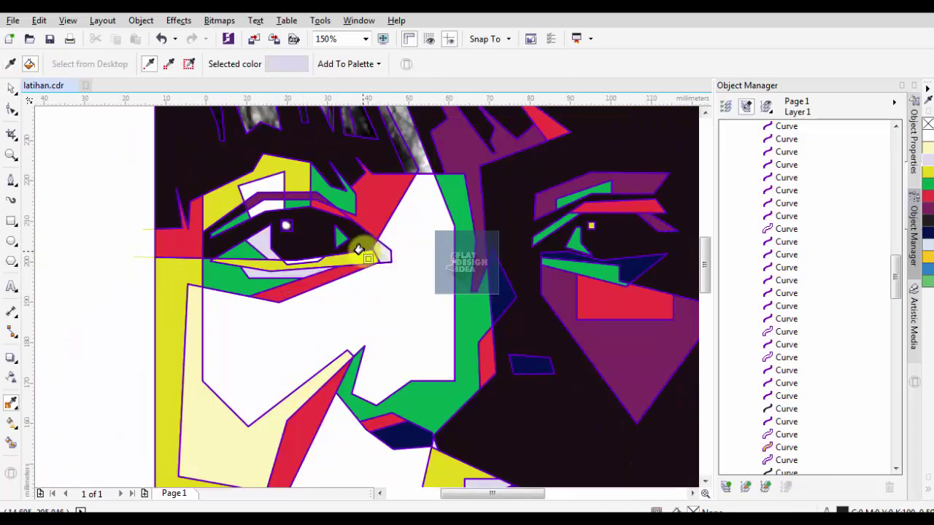
{"action": "scroll", "coordinate": [278, 222], "scroll_direction": "down", "scroll_amount": 4}
{"action": "scroll", "coordinate": [344, 246], "scroll_direction": "up", "scroll_amount": 4}
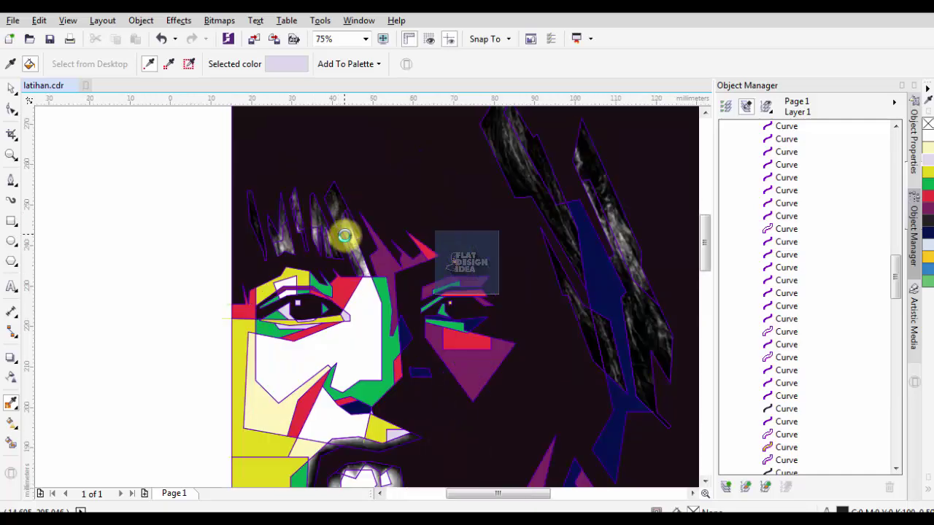
Fill the two fringe strands nearest the nose bridge with purple and the highlight in the longer one with yellow
{"action": "left_click", "coordinate": [261, 329]}
{"action": "left_click", "coordinate": [376, 291]}
{"action": "left_click", "coordinate": [428, 309]}
{"action": "left_click", "coordinate": [332, 193]}
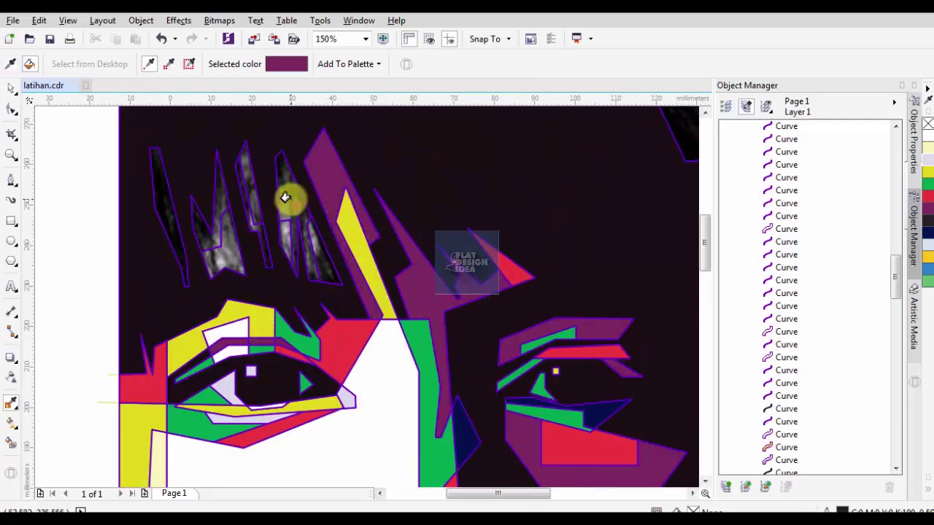
Fill the zigzag fringe strand with dark navy, the forked strand with red and the outermost strand with purple
{"action": "left_click", "coordinate": [461, 434]}
{"action": "scroll", "coordinate": [258, 224], "scroll_direction": "up", "scroll_amount": 2}
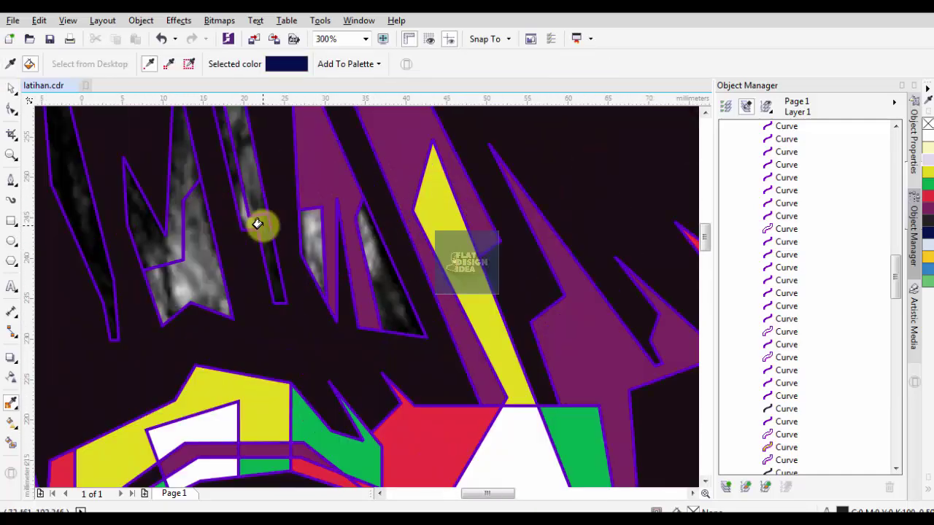
{"action": "left_click", "coordinate": [427, 431]}
{"action": "left_click", "coordinate": [182, 182]}
{"action": "left_click", "coordinate": [323, 215]}
{"action": "left_click", "coordinate": [92, 226]}
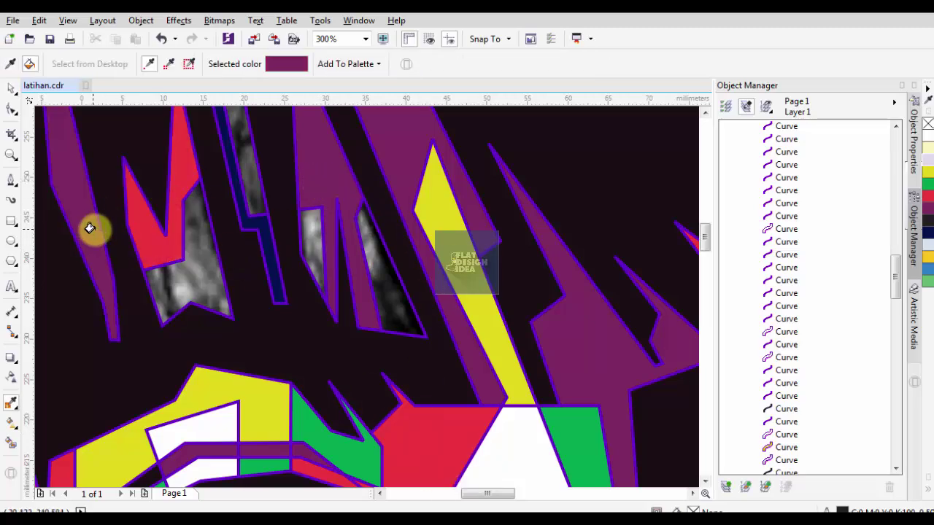
Fill the sliver beside the navy fringe strand with red and the lower fringe patches with green
{"action": "left_click", "coordinate": [184, 193]}
{"action": "left_click", "coordinate": [375, 229]}
{"action": "left_click", "coordinate": [234, 309]}
{"action": "left_click", "coordinate": [358, 261]}
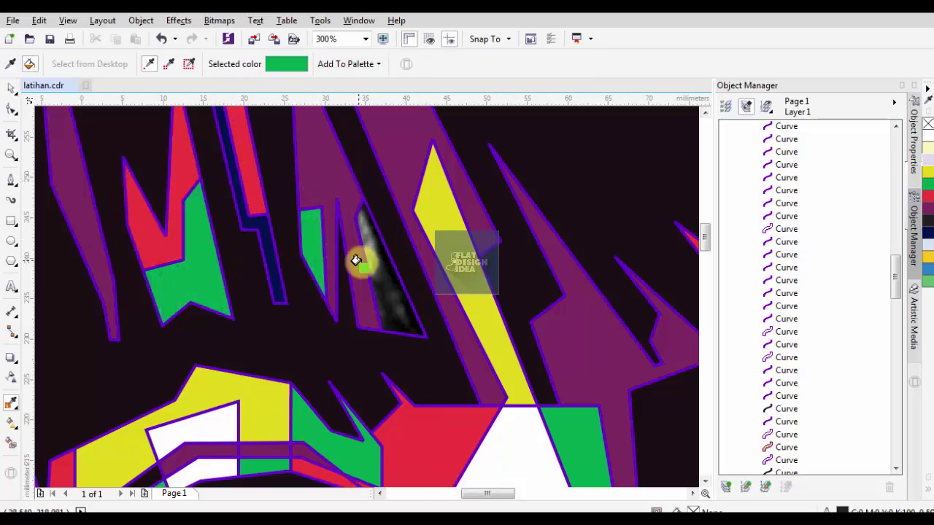
Fill the last fringe sliver and the outer side-hair lock with green, and the innermost side-hair lock with purple
{"action": "scroll", "coordinate": [335, 233], "scroll_direction": "down", "scroll_amount": 4}
{"action": "scroll", "coordinate": [522, 257], "scroll_direction": "down", "scroll_amount": 2}
{"action": "scroll", "coordinate": [361, 316], "scroll_direction": "up", "scroll_amount": 2}
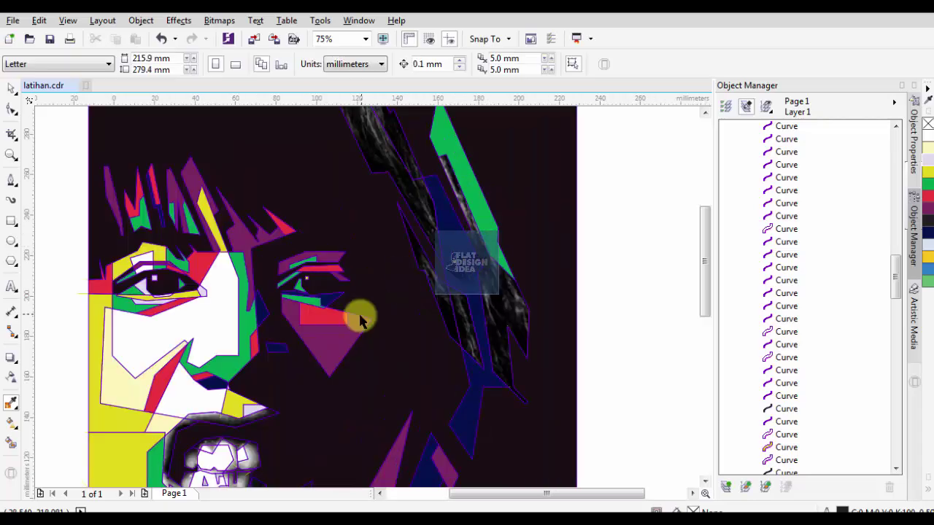
{"action": "left_click", "coordinate": [351, 331]}
Fill the remaining large side-hair locks with red and the narrow sliver at their top with purple
{"action": "left_click", "coordinate": [307, 321]}
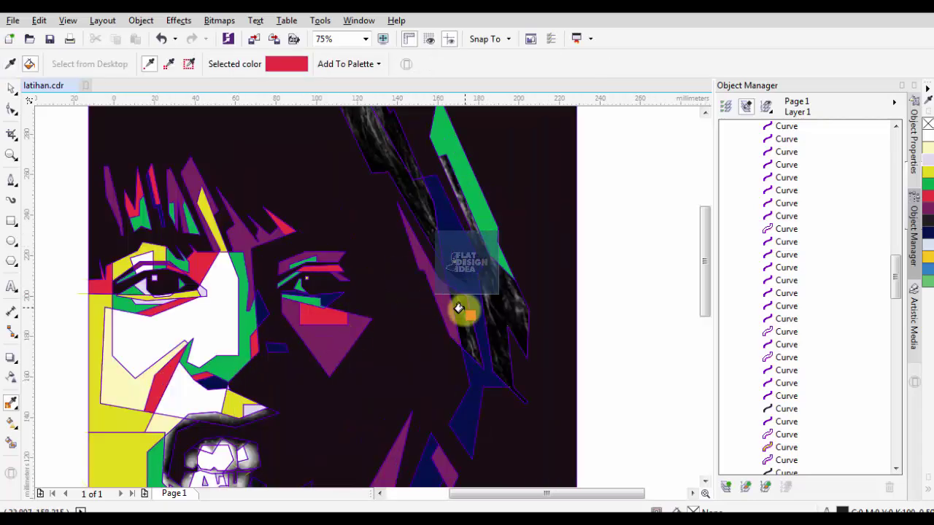
{"action": "left_click", "coordinate": [436, 303]}
{"action": "left_click", "coordinate": [443, 307]}
{"action": "left_click", "coordinate": [402, 219]}
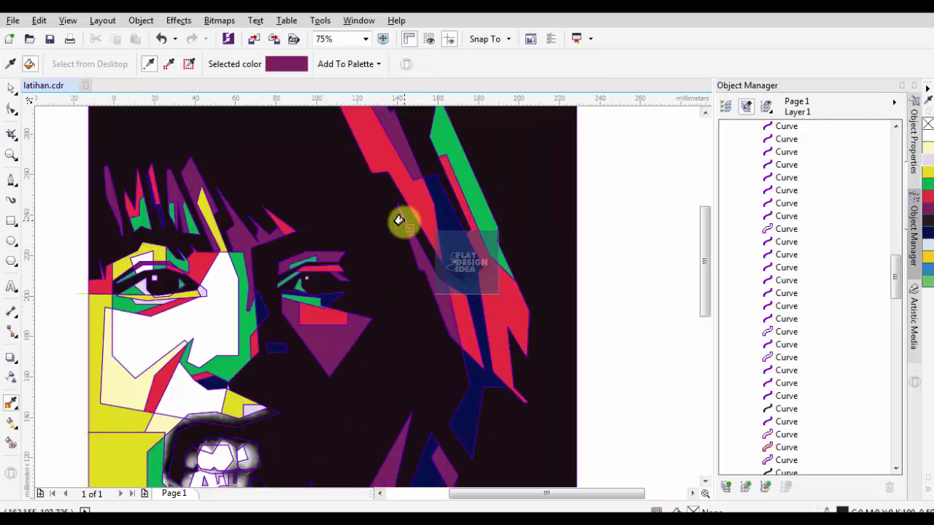
Fill the upper lip with red
{"action": "scroll", "coordinate": [405, 219], "scroll_direction": "down", "scroll_amount": 2}
{"action": "scroll", "coordinate": [308, 336], "scroll_direction": "up", "scroll_amount": 2}
{"action": "scroll", "coordinate": [308, 336], "scroll_direction": "up", "scroll_amount": 2}
{"action": "key", "text": "space"}
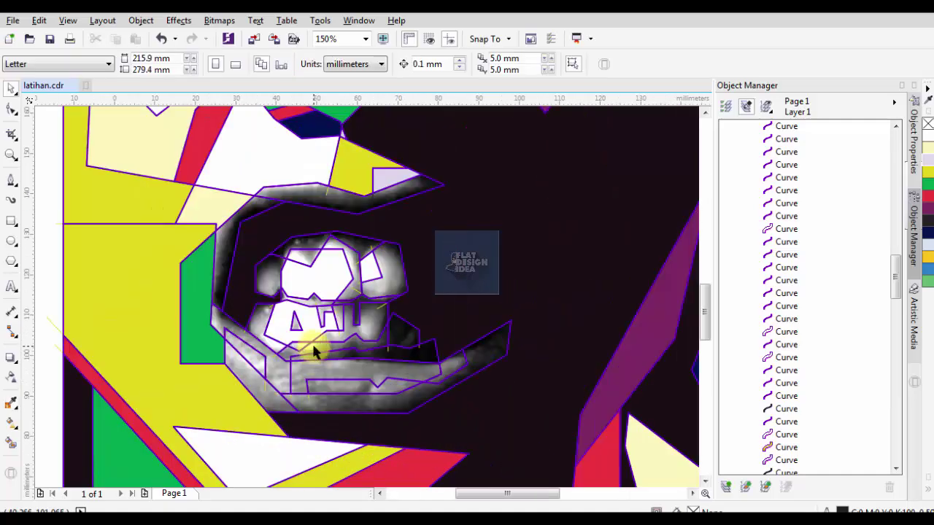
{"action": "key", "text": "space"}
{"action": "left_click", "coordinate": [221, 245]}
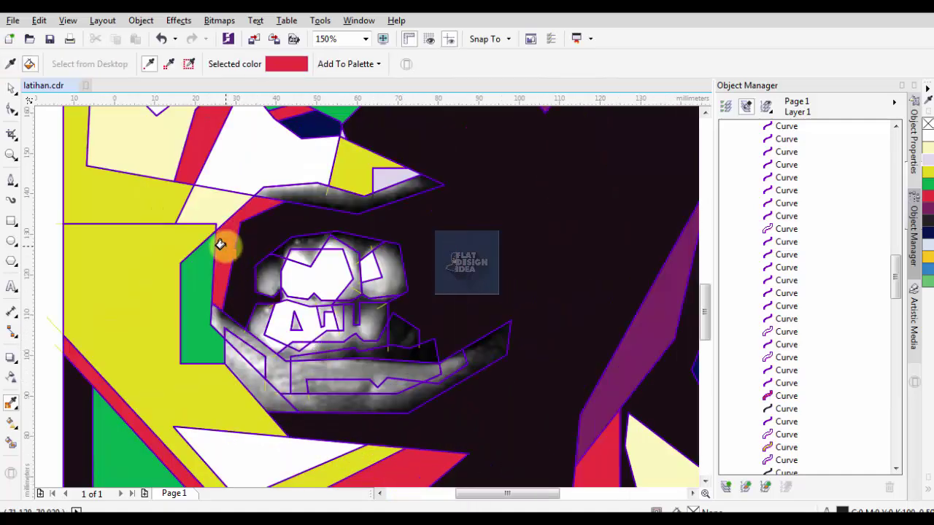
{"action": "left_click", "coordinate": [257, 210]}
Fill the curved lip strip at the bright-side mouth corner with purple
{"action": "key", "text": "space"}
{"action": "key", "text": "space"}
{"action": "left_click", "coordinate": [663, 367]}
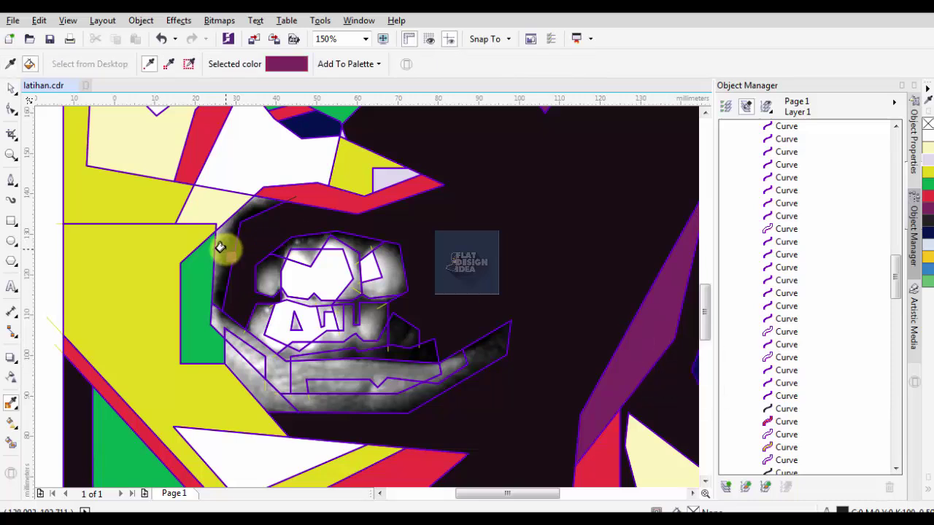
{"action": "left_click", "coordinate": [224, 246]}
Fill the gum shapes above the upper teeth with red
{"action": "key", "text": "space"}
{"action": "key", "text": "space"}
{"action": "left_click", "coordinate": [319, 192]}
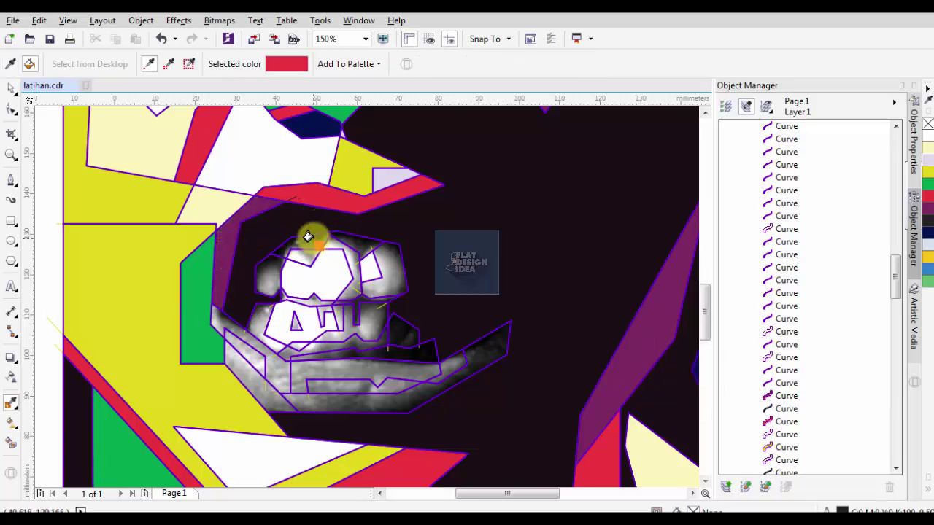
Fill the small inner shapes of the lower front teeth with pale lavender
{"action": "left_click", "coordinate": [397, 181]}
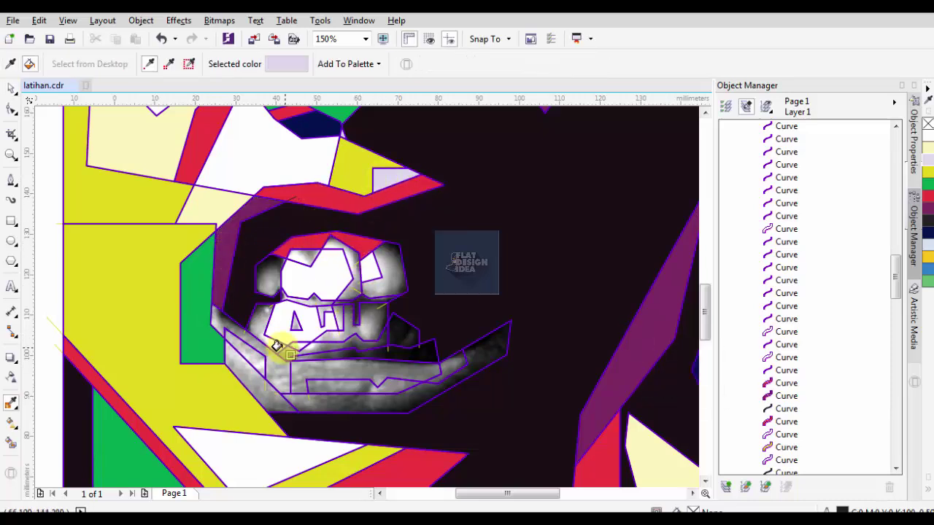
{"action": "scroll", "coordinate": [319, 312], "scroll_direction": "up", "scroll_amount": 2}
{"action": "scroll", "coordinate": [335, 319], "scroll_direction": "down", "scroll_amount": 2}
Fill the lower teeth and the edge of the upper front tooth with yellow, and the neighbouring upper tooth with green
{"action": "left_click", "coordinate": [160, 319]}
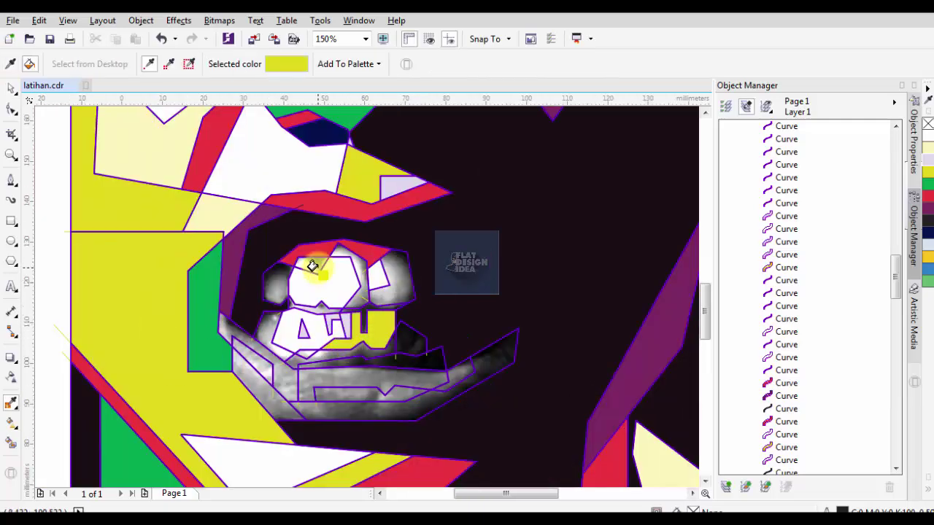
{"action": "left_click", "coordinate": [206, 321], "text": "shift"}
{"action": "left_click", "coordinate": [388, 286]}
Fill the outermost bright-side upper tooth and the farthest shaded-side lower tooth with purple
{"action": "key", "text": "space"}
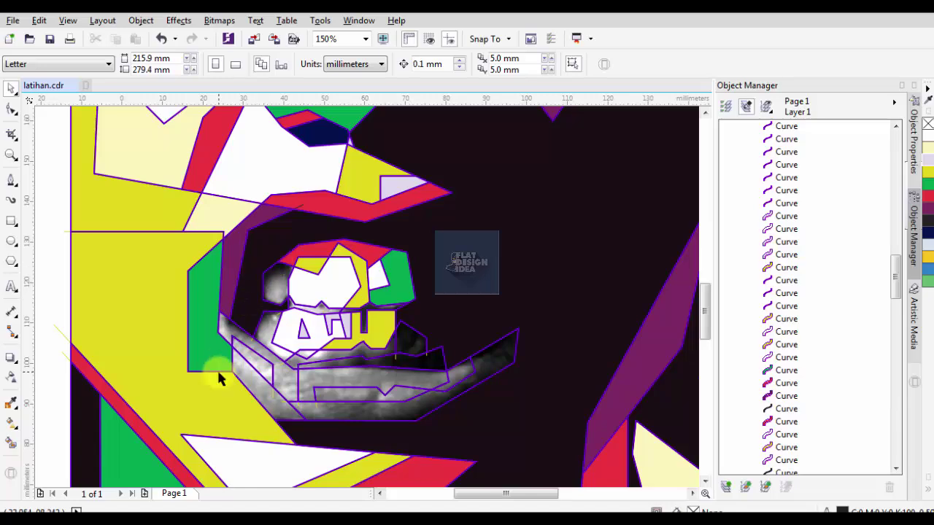
{"action": "key", "text": "space"}
{"action": "left_click", "coordinate": [632, 371]}
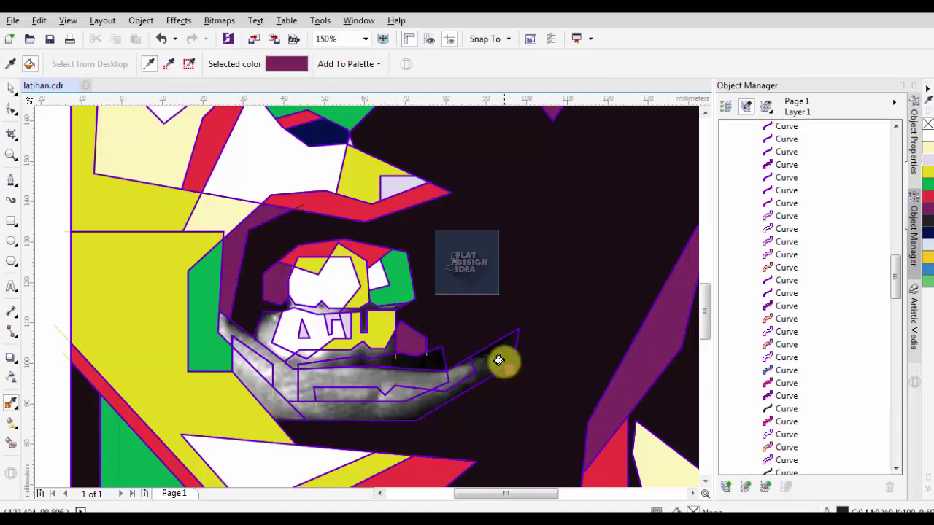
Fill the gum shape directly below the lower teeth with red
{"action": "key", "text": "space"}
{"action": "scroll", "coordinate": [416, 413], "scroll_direction": "up", "scroll_amount": 2}
{"action": "scroll", "coordinate": [377, 358], "scroll_direction": "down", "scroll_amount": 2}
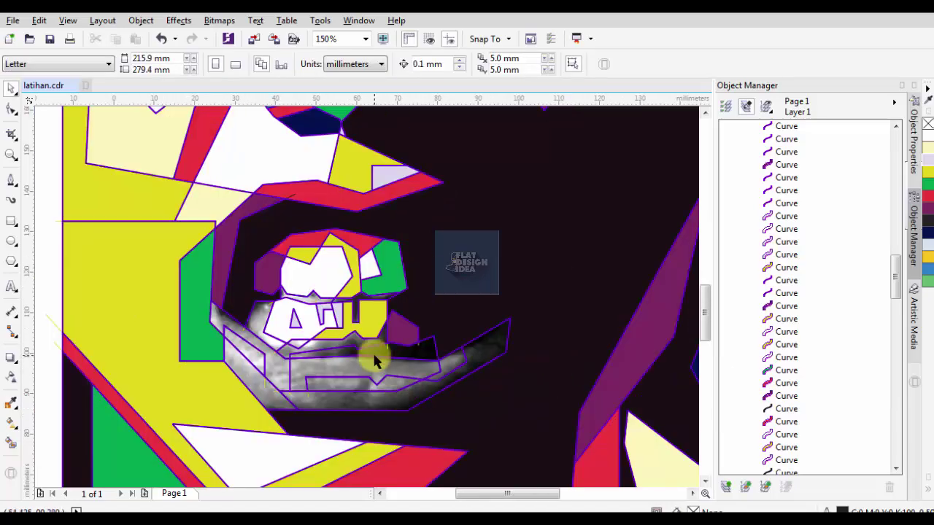
{"action": "key", "text": "space"}
{"action": "key", "text": "space"}
{"action": "key", "text": "space"}
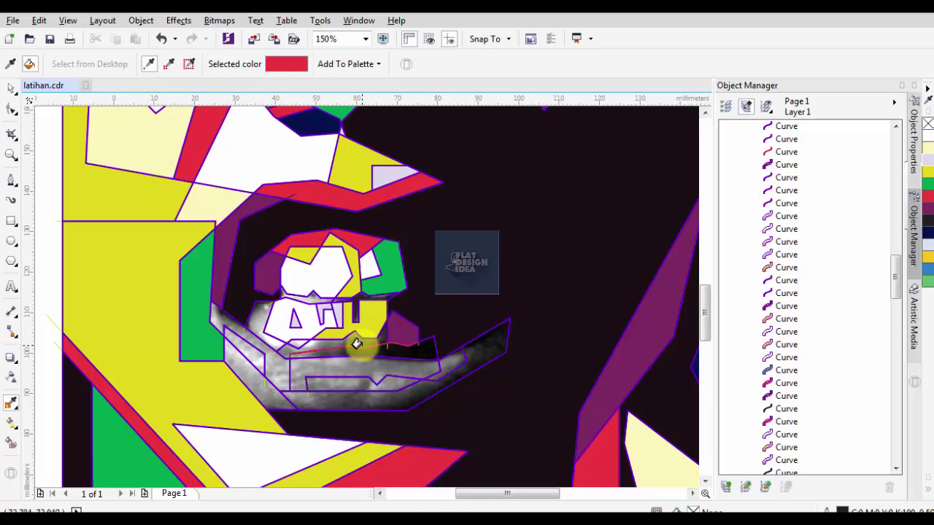
{"action": "key", "text": "space"}
Fill the dark band between the lower gum and the lower lip with dark navy
{"action": "scroll", "coordinate": [386, 296], "scroll_direction": "down", "scroll_amount": 2}
{"action": "scroll", "coordinate": [327, 319], "scroll_direction": "up", "scroll_amount": 2}
{"action": "key", "text": "space"}
{"action": "left_click", "coordinate": [328, 319]}
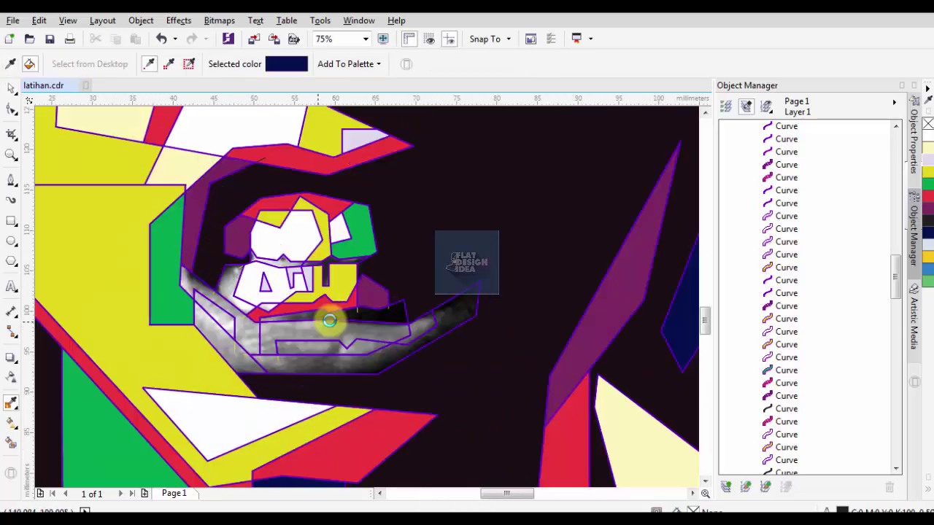
{"action": "scroll", "coordinate": [215, 307], "scroll_direction": "up", "scroll_amount": 1}
Fill the sliver under the lower front tooth with pale lavender and the gap between the upper and lower teeth with green
{"action": "left_click", "coordinate": [215, 306]}
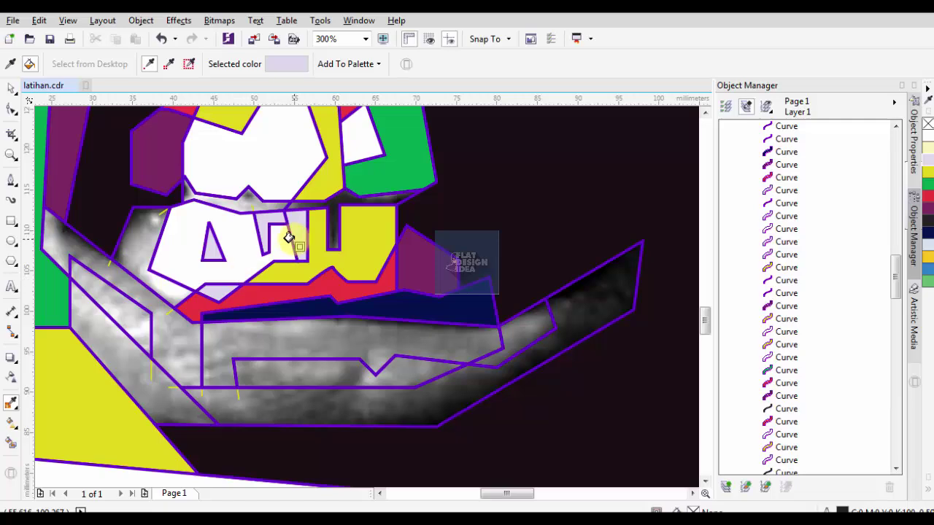
{"action": "key", "text": "space"}
{"action": "key", "text": "space"}
{"action": "key", "text": "space"}
{"action": "key", "text": "space"}
{"action": "left_click", "coordinate": [357, 164]}
{"action": "left_click", "coordinate": [244, 198]}
Fill the thin strip under the green upper tooth and the slot between the yellow lower teeth with purple
{"action": "key", "text": "space"}
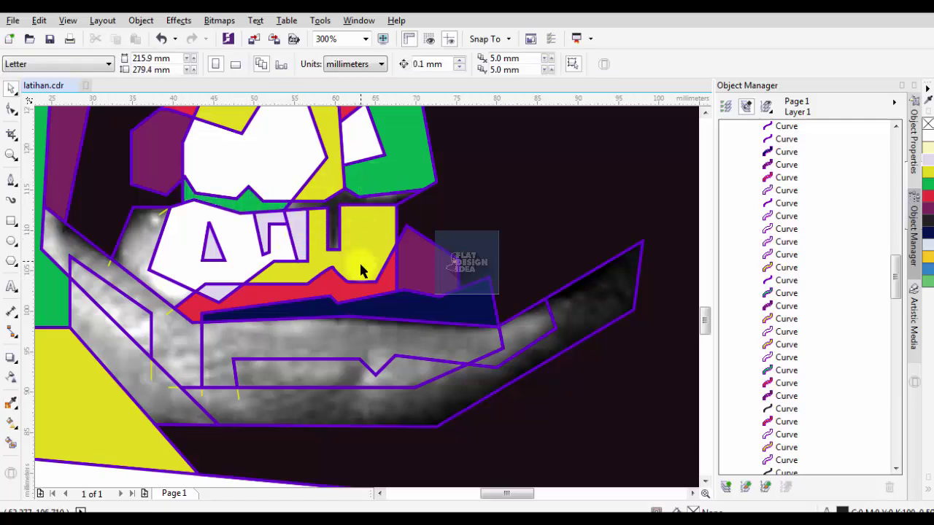
{"action": "key", "text": "space"}
{"action": "left_click", "coordinate": [412, 259]}
Fill the outermost bright-side lower tooth with red
{"action": "key", "text": "space"}
{"action": "key", "text": "space"}
{"action": "left_click", "coordinate": [188, 305]}
{"action": "left_click", "coordinate": [180, 265]}
{"action": "scroll", "coordinate": [316, 238], "scroll_direction": "down", "scroll_amount": 1}
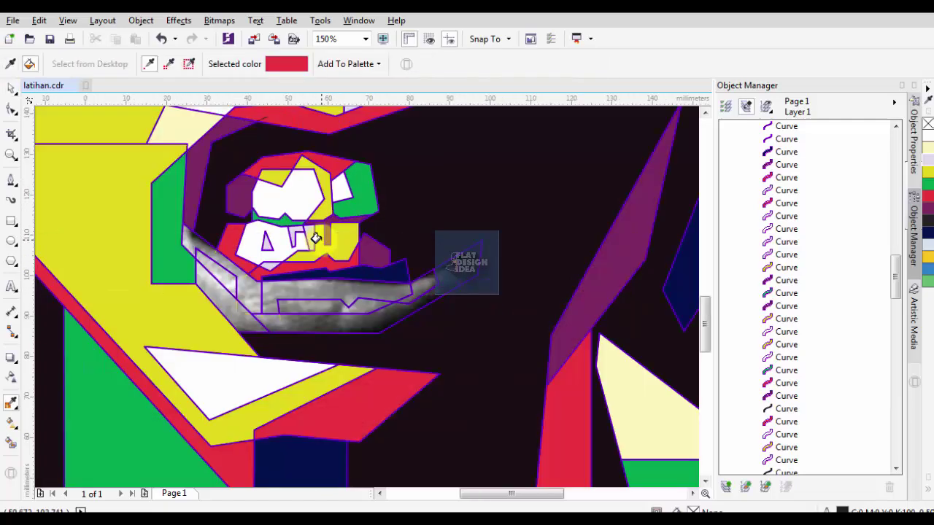
Fill the outermost bright-side lower tooth with green and the inner strip at the lower lip's corner with yellow
{"action": "left_click", "coordinate": [361, 195]}
{"action": "left_click", "coordinate": [217, 236]}
{"action": "key", "text": "space"}
{"action": "key", "text": "space"}
{"action": "left_click", "coordinate": [217, 271]}
{"action": "key", "text": "space"}
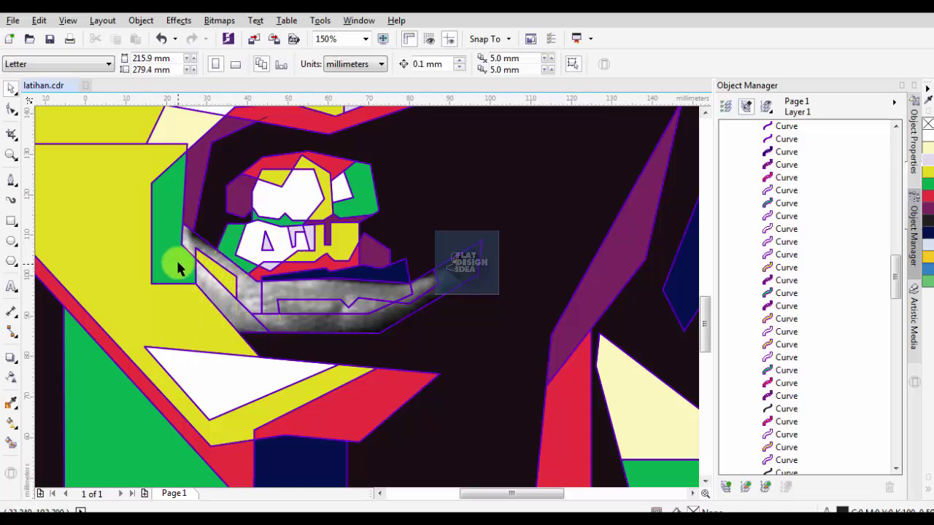
Try to fill the outer strip along the lower lip's bright-side edge with green
{"action": "key", "text": "space"}
{"action": "left_click", "coordinate": [177, 269]}
{"action": "left_click", "coordinate": [200, 284]}
{"action": "key", "text": "space"}
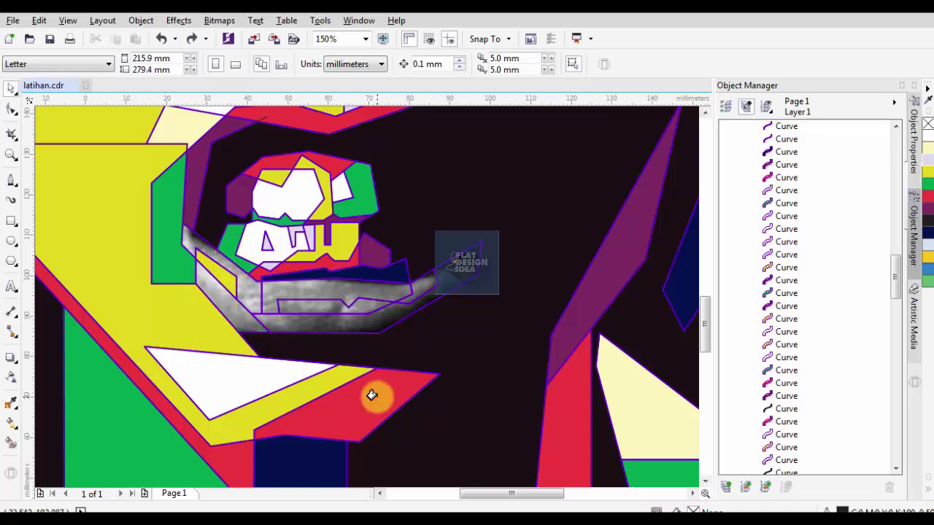
Fill the lower lip's outer bright-side strip with red and the long strip along its underside with purple
{"action": "key", "text": "space"}
{"action": "left_click", "coordinate": [379, 392]}
{"action": "left_click", "coordinate": [248, 322]}
{"action": "key", "text": "space"}
{"action": "key", "text": "space"}
{"action": "left_click", "coordinate": [198, 156]}
{"action": "left_click", "coordinate": [307, 326]}
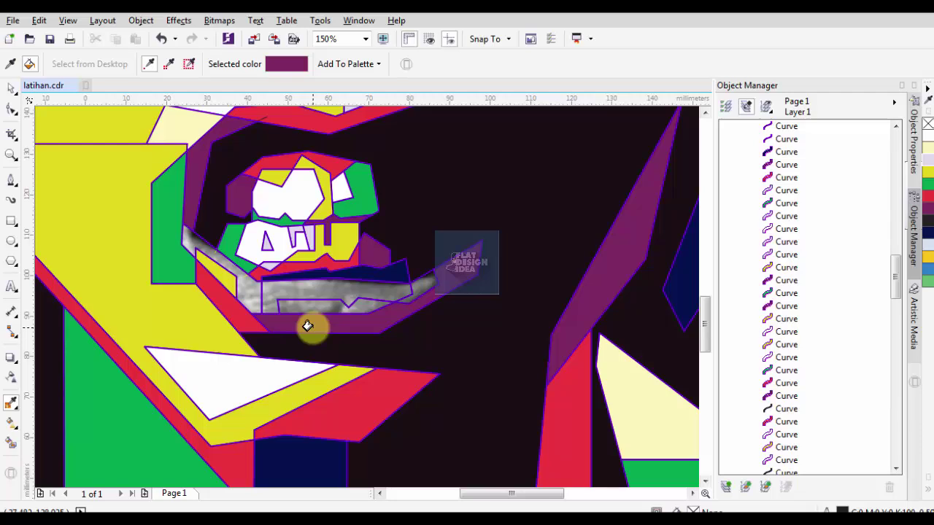
Fill the main body of the lower lip with green and the inner strip at its bright-side corner with white
{"action": "key", "text": "space"}
{"action": "key", "text": "space"}
{"action": "left_click", "coordinate": [359, 196]}
{"action": "left_click", "coordinate": [306, 292]}
{"action": "key", "text": "space"}
{"action": "key", "text": "space"}
{"action": "left_click", "coordinate": [256, 383]}
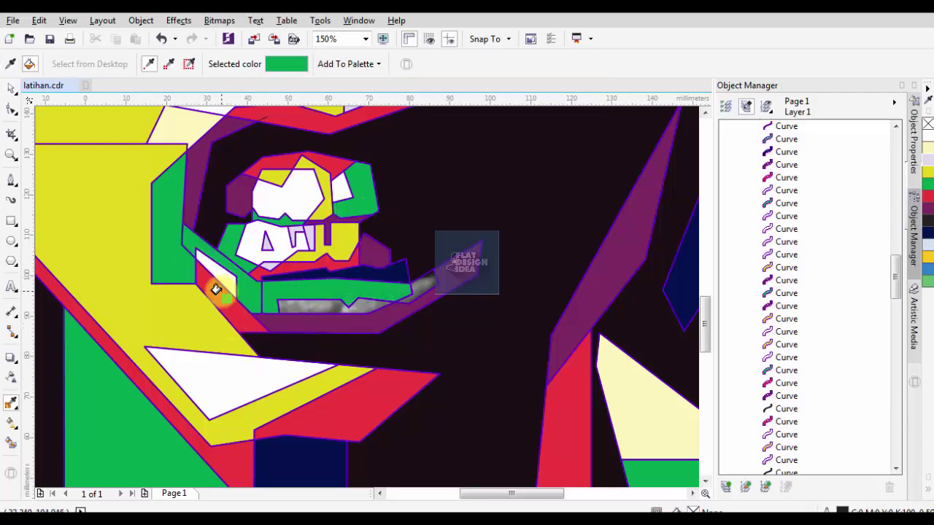
Fill the bright-side end of the lower lip with yellow and sample the red from below the lower teeth
{"action": "key", "text": "space"}
{"action": "key", "text": "space"}
{"action": "left_click", "coordinate": [196, 307]}
{"action": "left_click", "coordinate": [185, 242]}
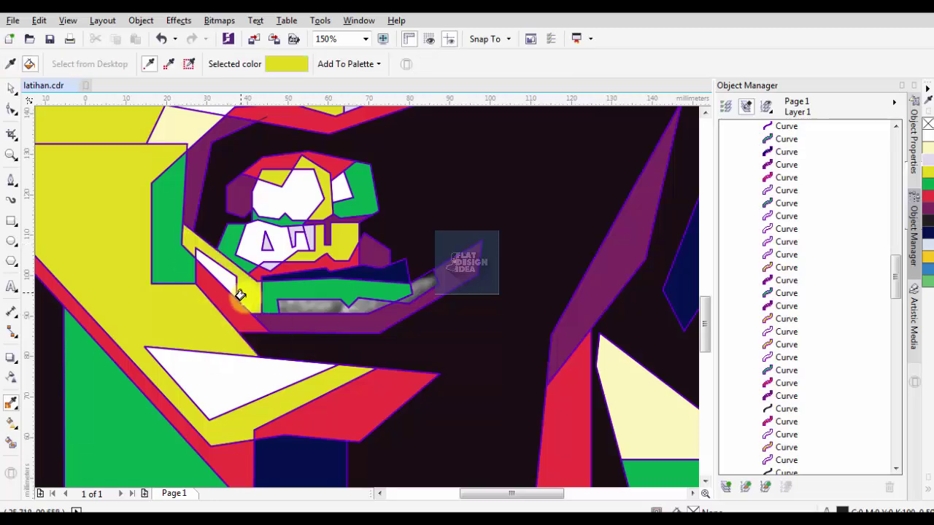
{"action": "key", "text": "space"}
{"action": "key", "text": "space"}
{"action": "left_click", "coordinate": [295, 265]}
Remove the outlines from all shapes of the portrait
{"action": "scroll", "coordinate": [332, 321], "scroll_direction": "down", "scroll_amount": 5}
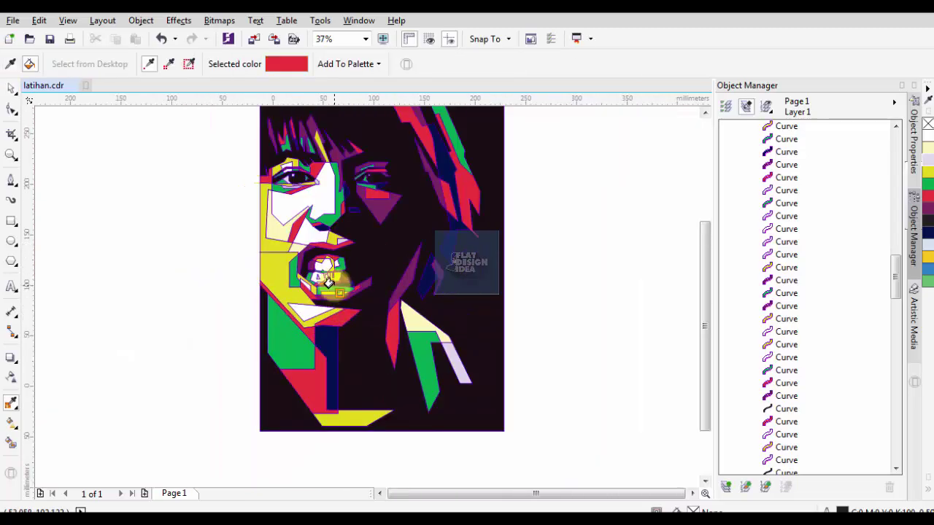
{"action": "scroll", "coordinate": [332, 321], "scroll_direction": "down", "scroll_amount": 3}
{"action": "key", "text": "space"}
{"action": "left_click_drag", "start_coordinate": [208, 146], "coordinate": [496, 401]}
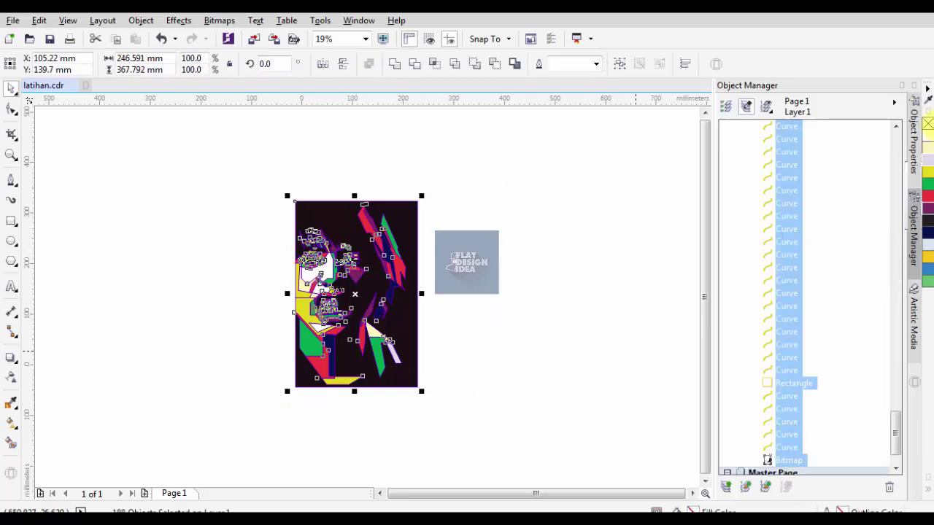
{"action": "left_click", "coordinate": [465, 286]}
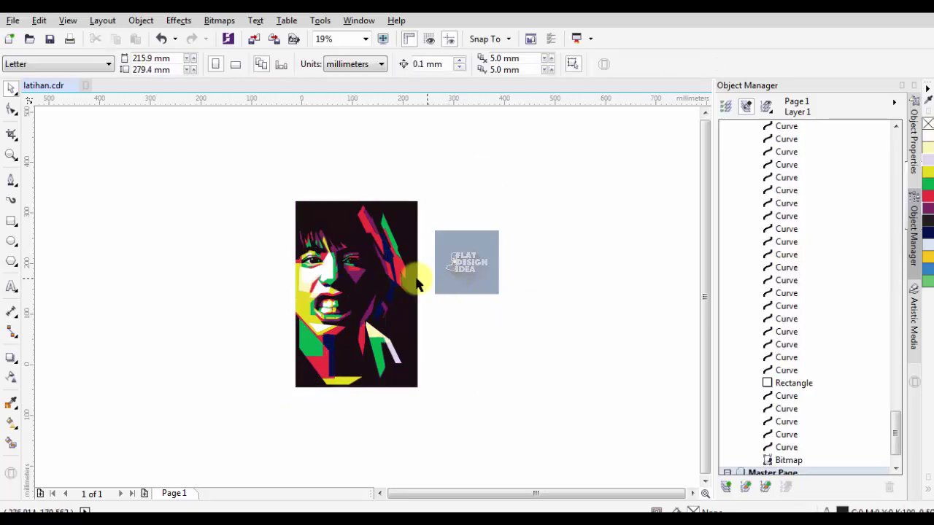
Recolour the navy areas on the neck with the dark background colour
{"action": "scroll", "coordinate": [417, 285], "scroll_direction": "up", "scroll_amount": 3}
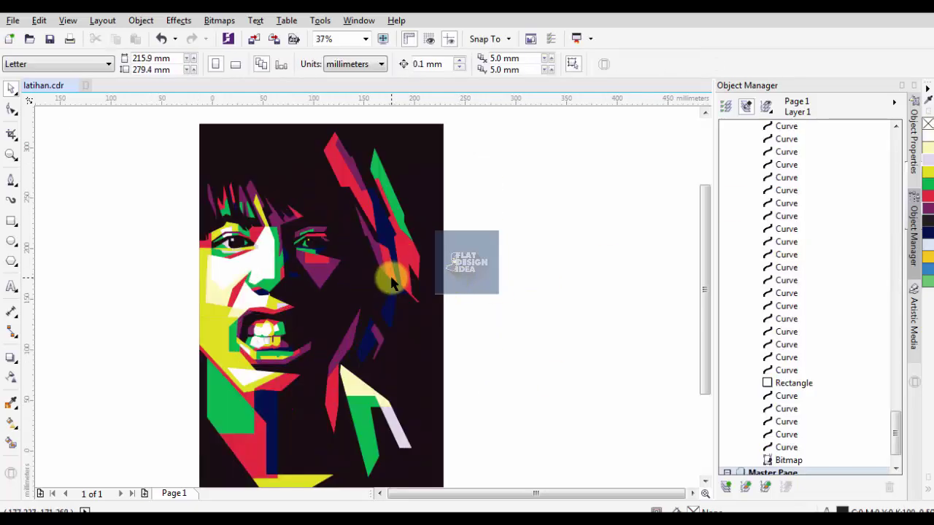
{"action": "key", "text": "space"}
{"action": "left_click", "coordinate": [262, 407]}
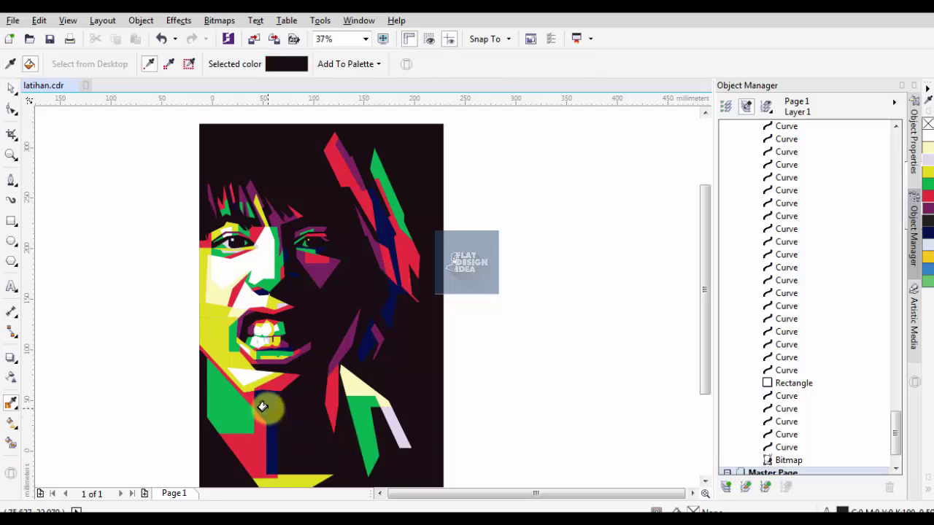
{"action": "scroll", "coordinate": [273, 413], "scroll_direction": "down", "scroll_amount": 3}
{"action": "scroll", "coordinate": [273, 413], "scroll_direction": "up", "scroll_amount": 3}
{"action": "key", "text": "space"}
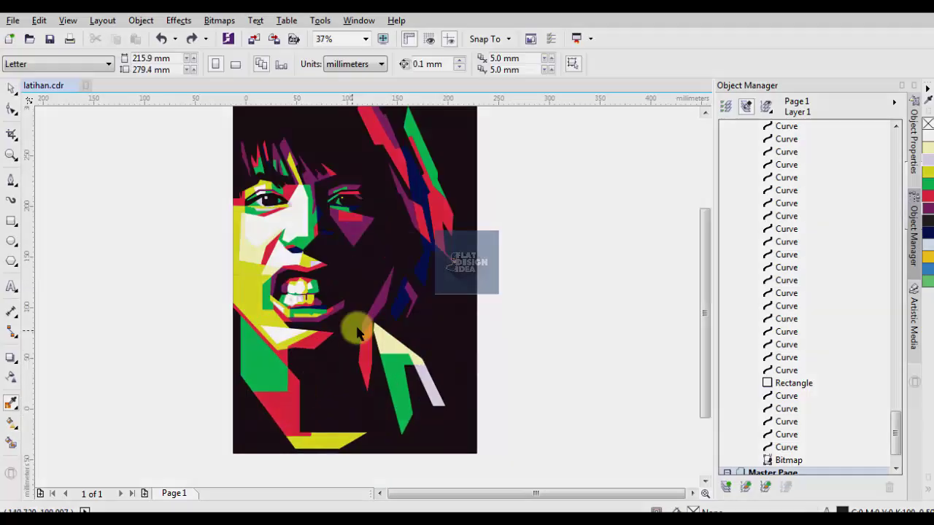